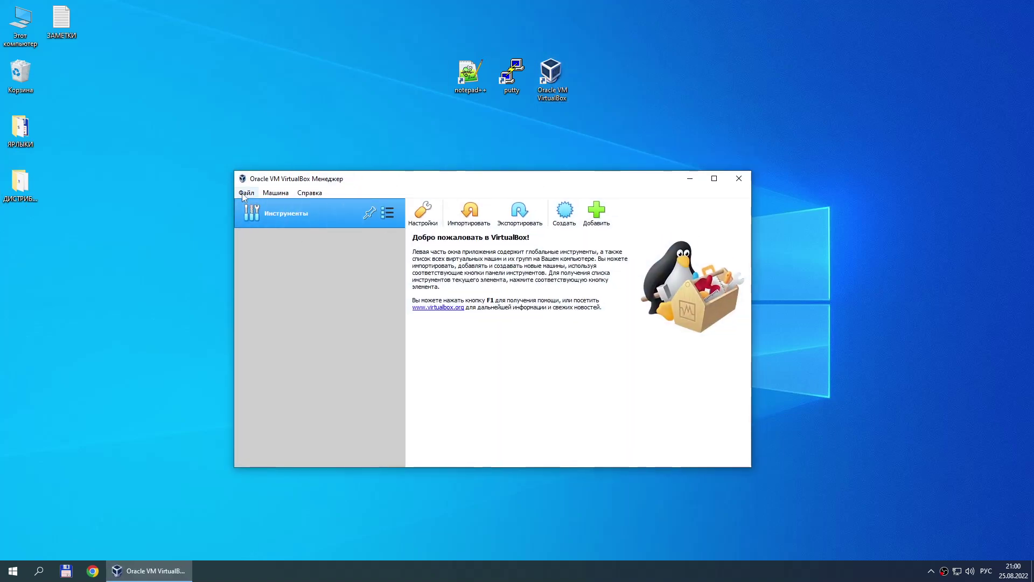
- Open the VirtualBox new virtual machine wizard from the Машина menu
{"action": "left_click", "coordinate": [243, 194]}
{"action": "mouse_move", "coordinate": [269, 196]}
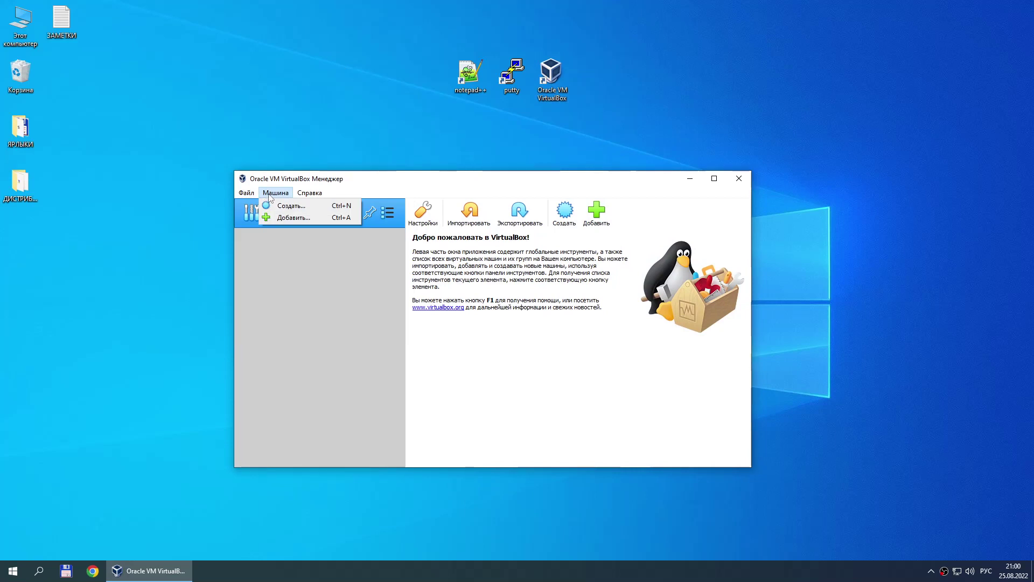
{"action": "left_click", "coordinate": [280, 209]}
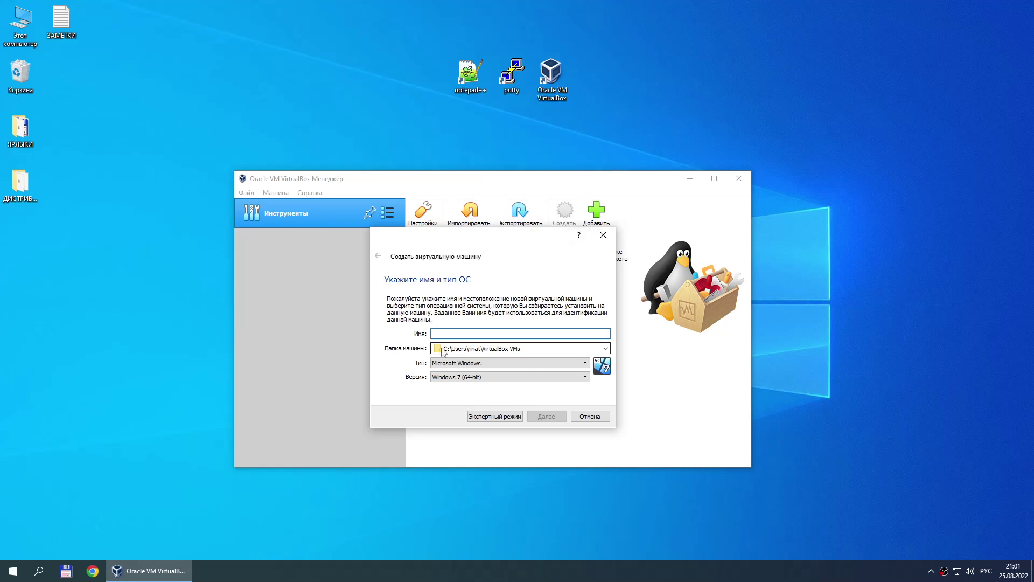
{"action": "left_click", "coordinate": [463, 349]}
{"action": "left_click_drag", "start_coordinate": [436, 348], "coordinate": [513, 349]}
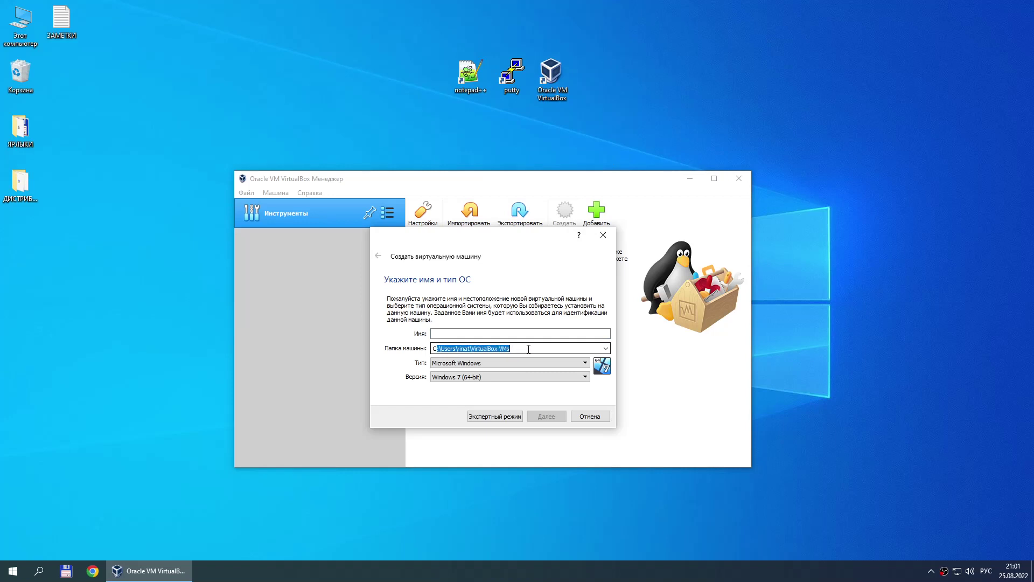
{"action": "left_click", "coordinate": [530, 347]}
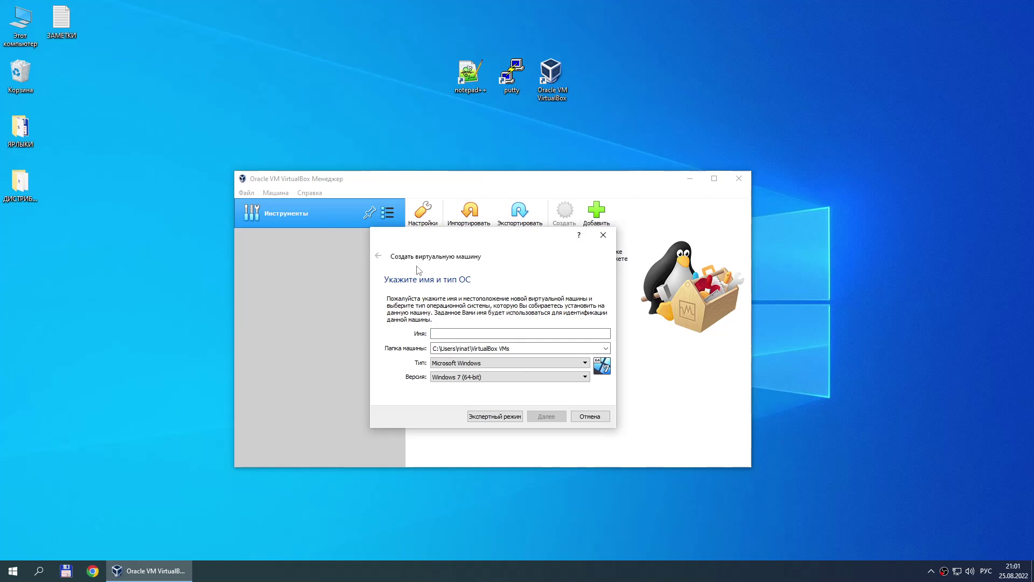
- Set the machine type to Linux and the version to Ubuntu (64-bit)
{"action": "left_click", "coordinate": [582, 366]}
{"action": "left_click", "coordinate": [522, 374]}
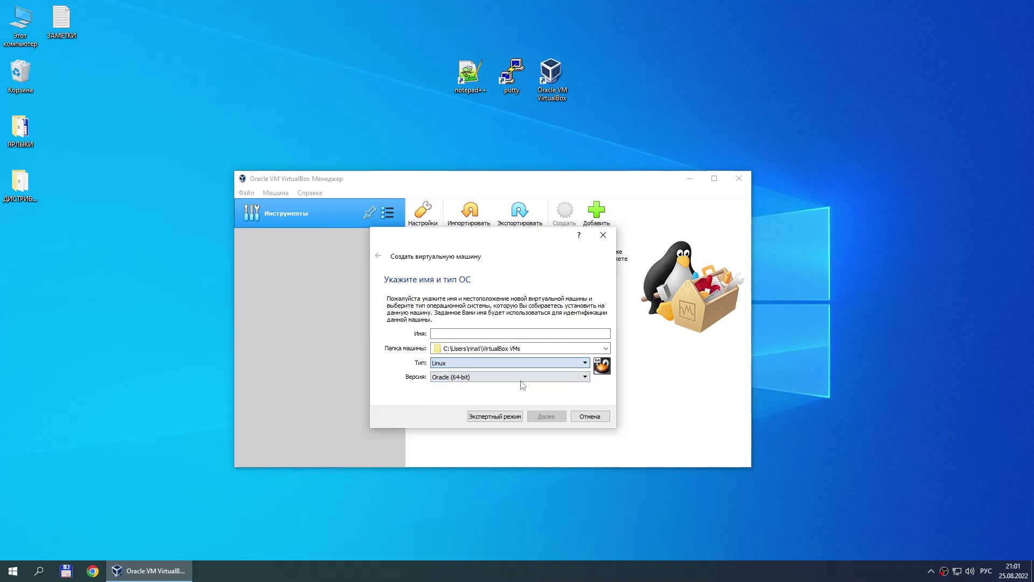
{"action": "left_click", "coordinate": [570, 378]}
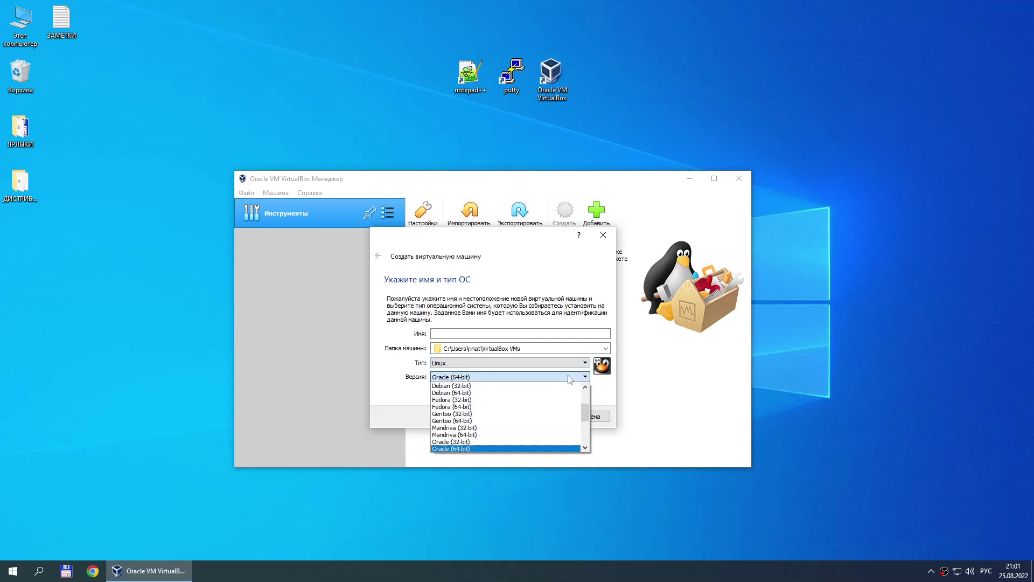
{"action": "left_click_drag", "start_coordinate": [585, 412], "coordinate": [586, 448]}
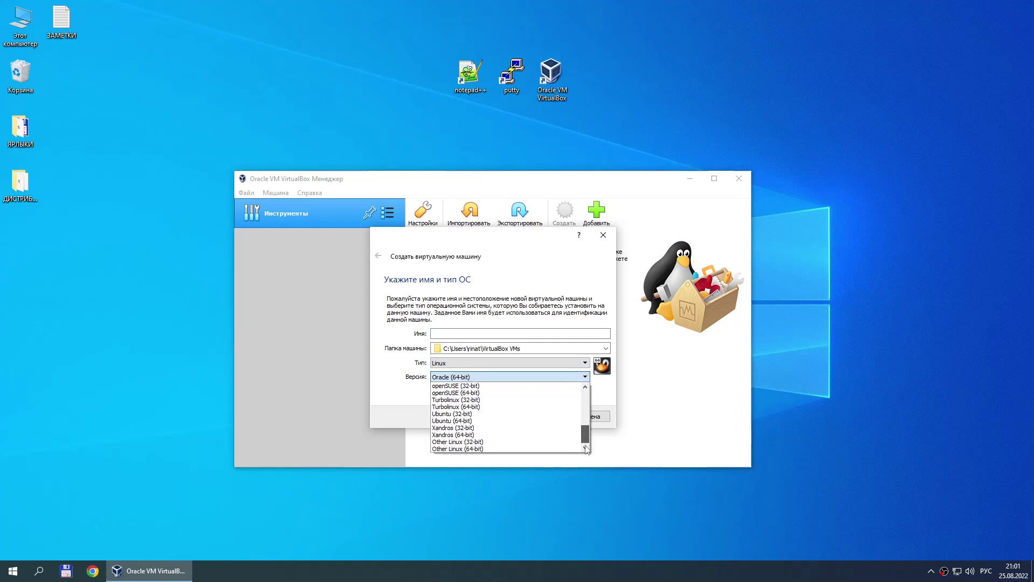
{"action": "left_click", "coordinate": [481, 425]}
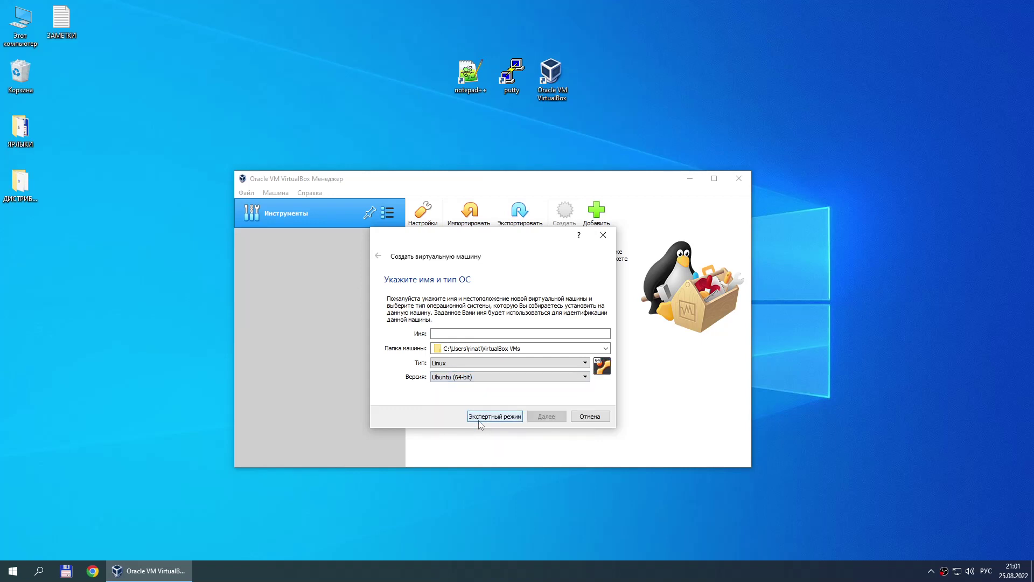
- Name the machine Ubuntu22Server and advance to the memory size step
{"action": "left_click", "coordinate": [454, 334]}
{"action": "type", "text": "Г"}
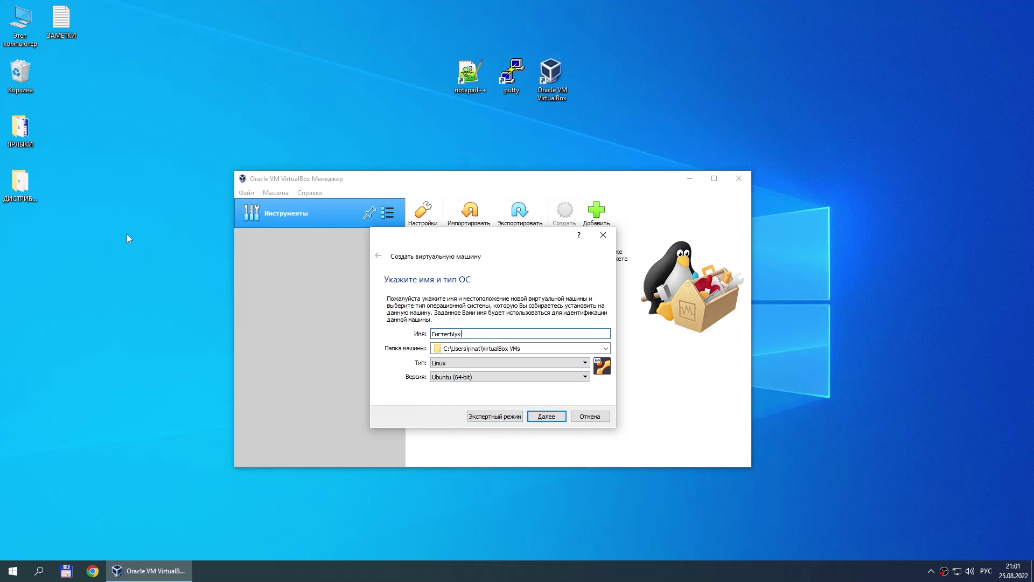
{"action": "type", "text": "игтегЫукк"}
{"action": "key", "text": "Pause"}
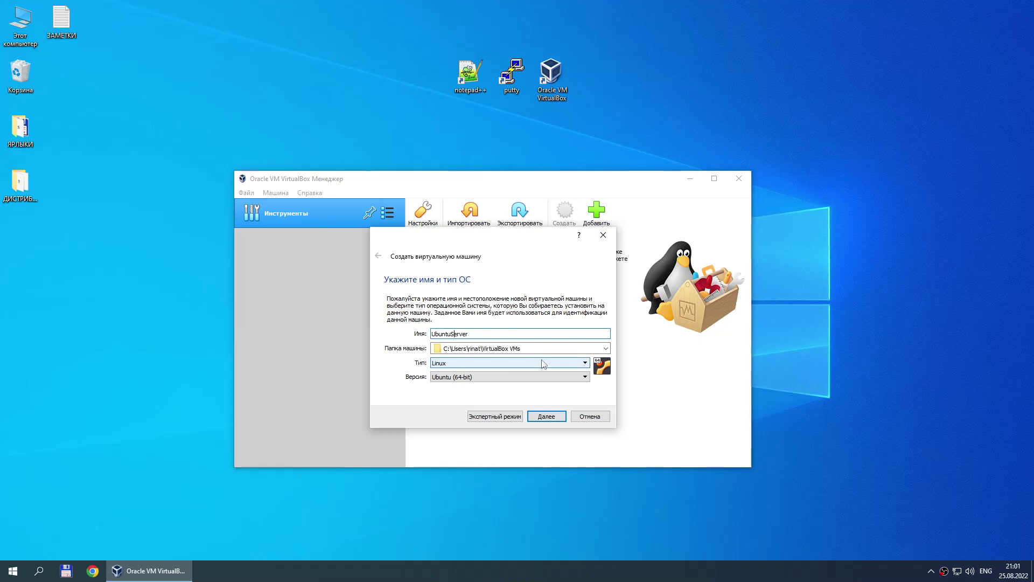
{"action": "type", "text": "22"}
{"action": "left_click", "coordinate": [487, 337]}
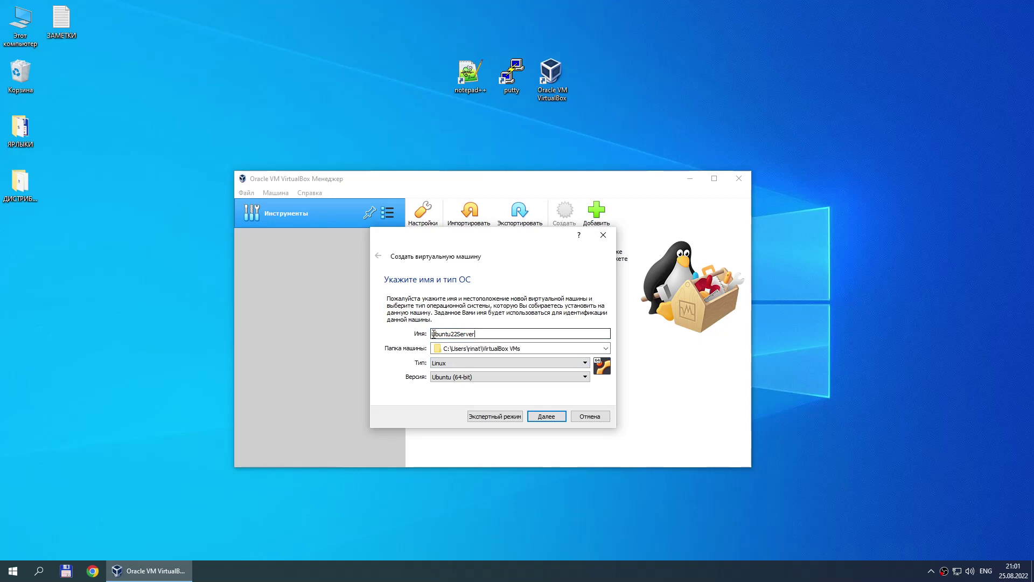
{"action": "left_click_drag", "start_coordinate": [433, 334], "coordinate": [456, 334]}
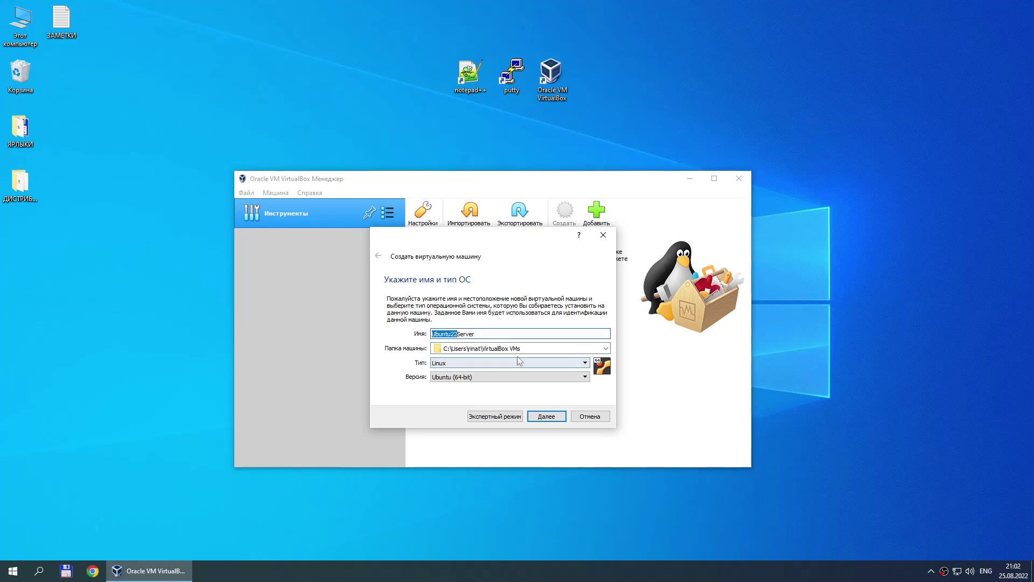
{"action": "left_click_drag", "start_coordinate": [475, 334], "coordinate": [464, 334]}
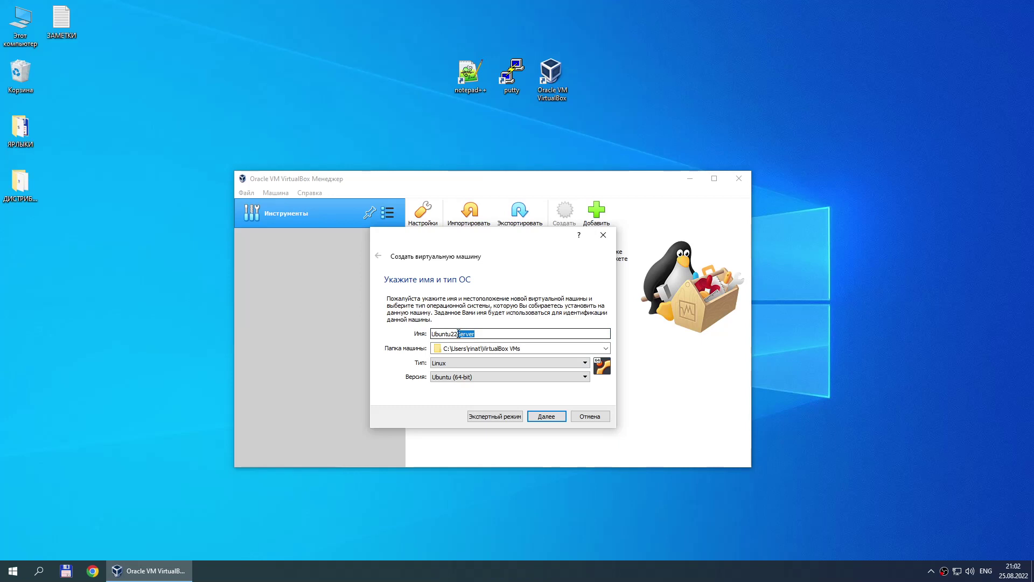
{"action": "left_click", "coordinate": [546, 418]}
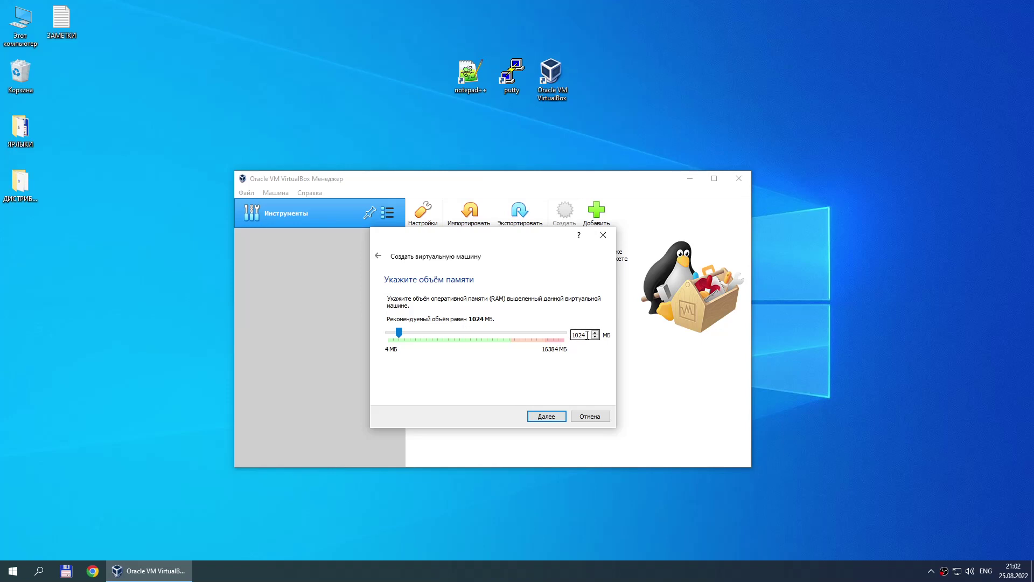
- Set the VM's memory to 2048 MB
{"action": "left_click_drag", "start_coordinate": [587, 334], "coordinate": [545, 333]}
{"action": "type", "text": "2048"}
{"action": "left_click", "coordinate": [552, 416]}
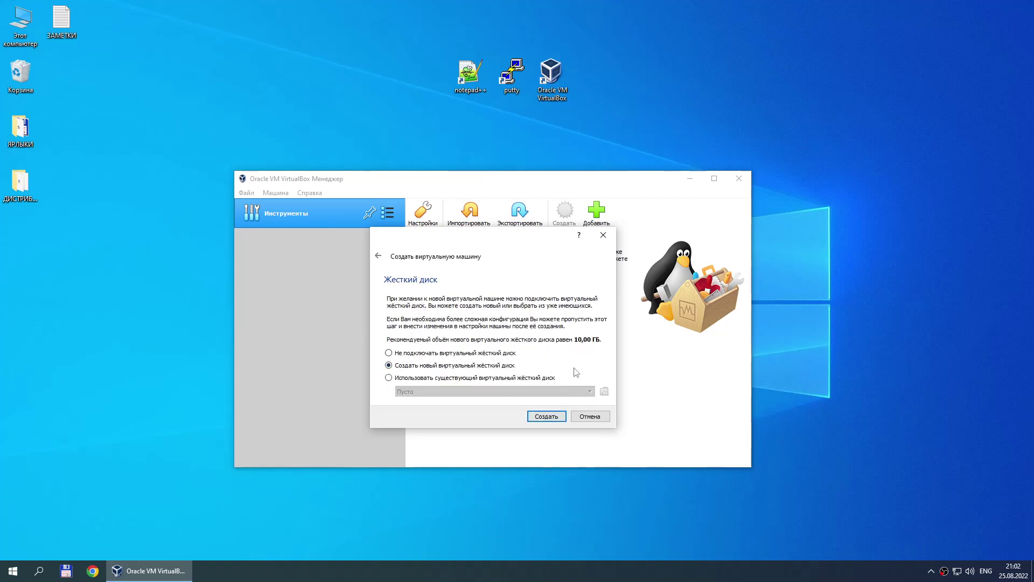
- Create a new dynamically allocated 10 GB VDI disk, Ubuntu22Server.vdi, finishing the machine
{"action": "left_click", "coordinate": [543, 418]}
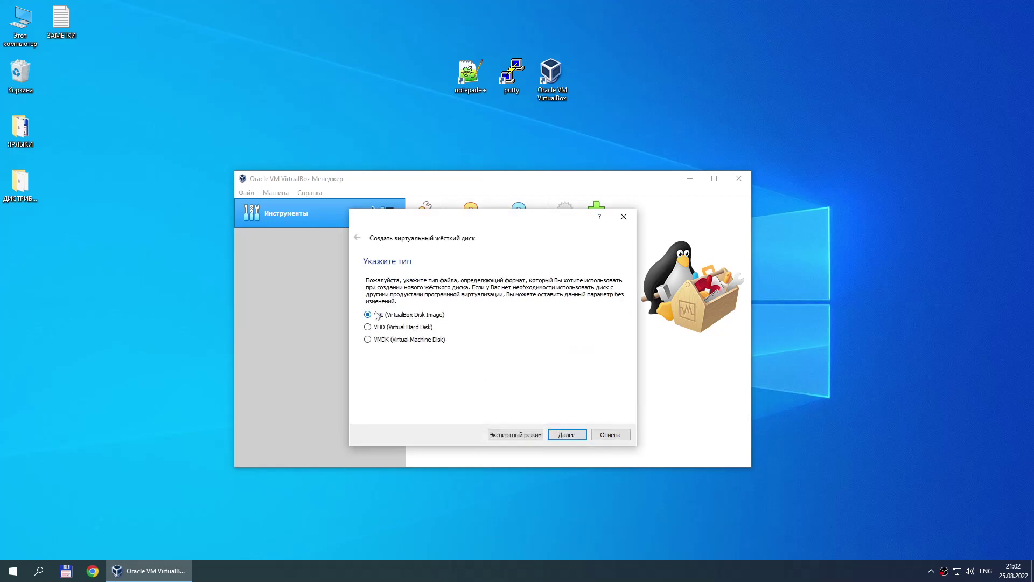
{"action": "left_click", "coordinate": [565, 435]}
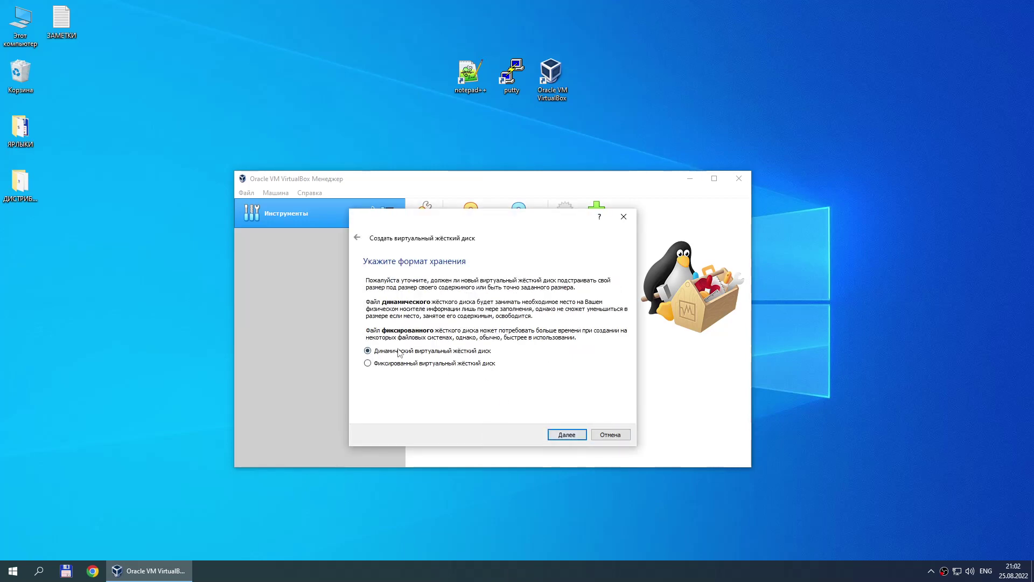
{"action": "left_click", "coordinate": [564, 434]}
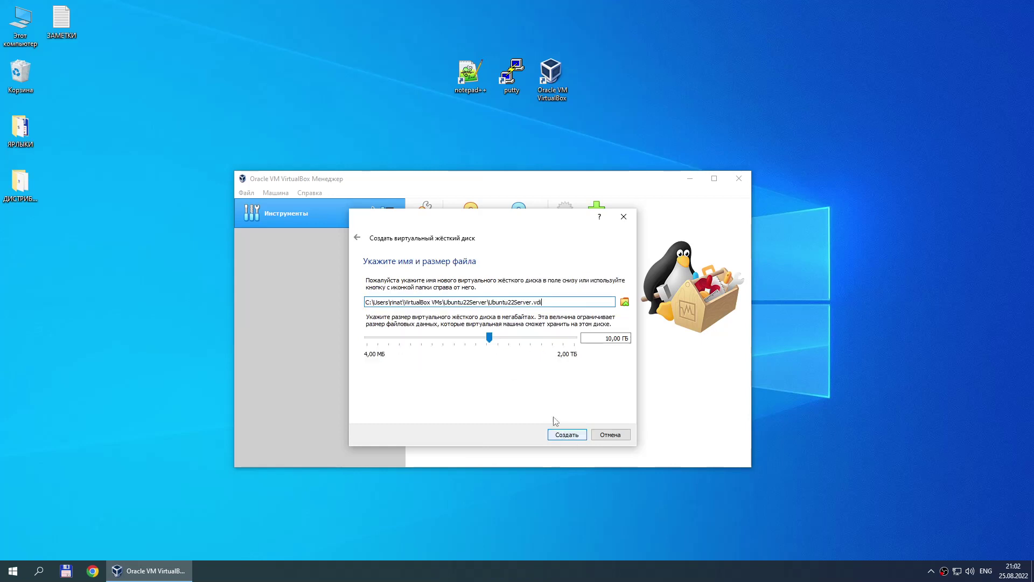
{"action": "left_click_drag", "start_coordinate": [377, 301], "coordinate": [551, 302]}
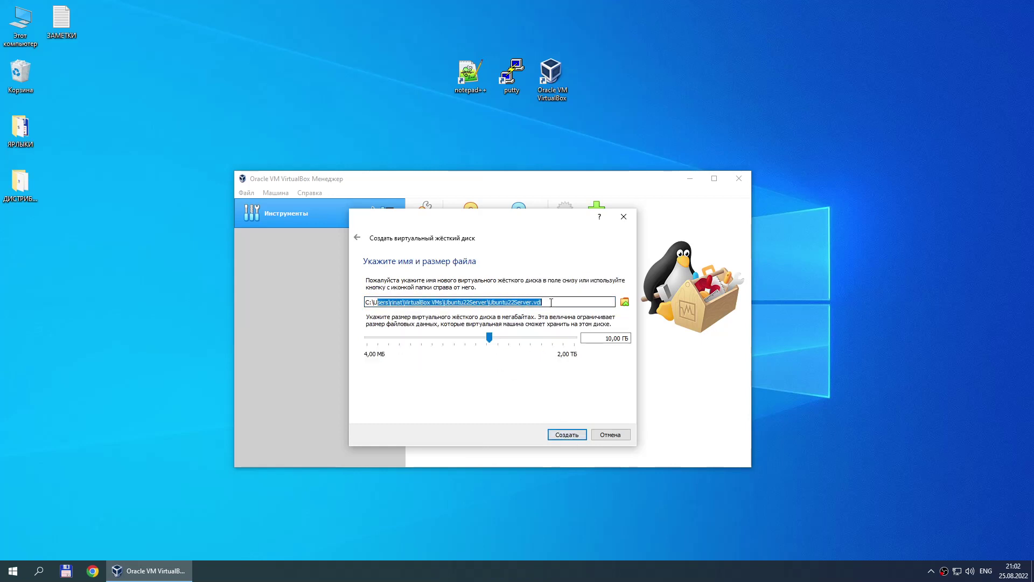
{"action": "left_click", "coordinate": [578, 304]}
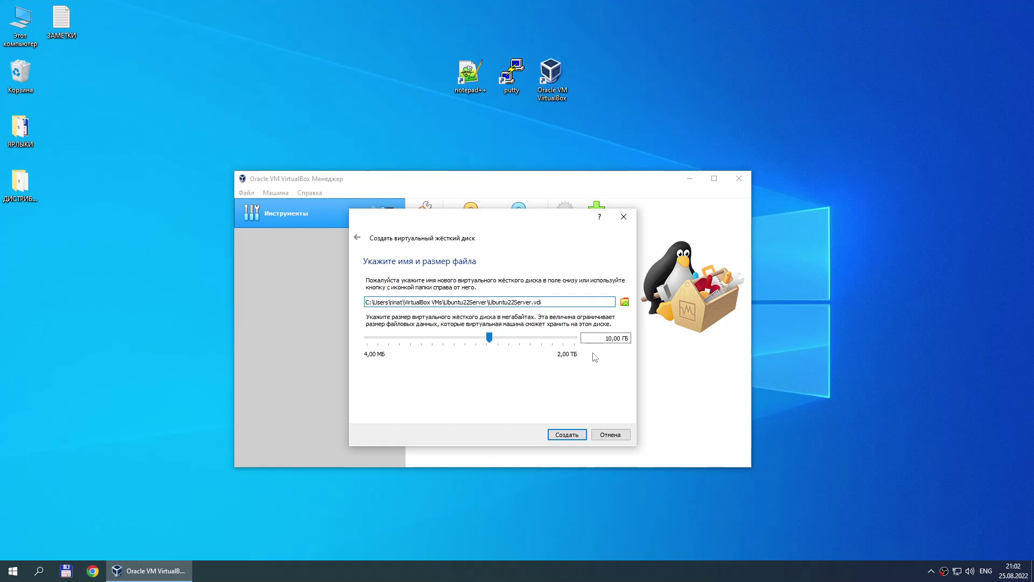
{"action": "left_click_drag", "start_coordinate": [542, 302], "coordinate": [488, 305]}
{"action": "left_click_drag", "start_coordinate": [374, 303], "coordinate": [408, 303]}
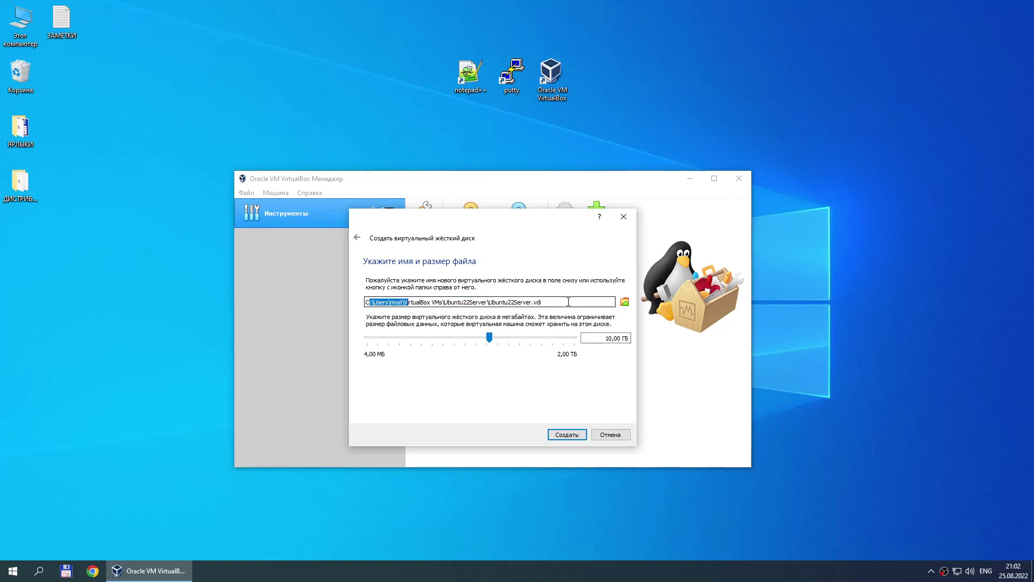
{"action": "left_click", "coordinate": [568, 302]}
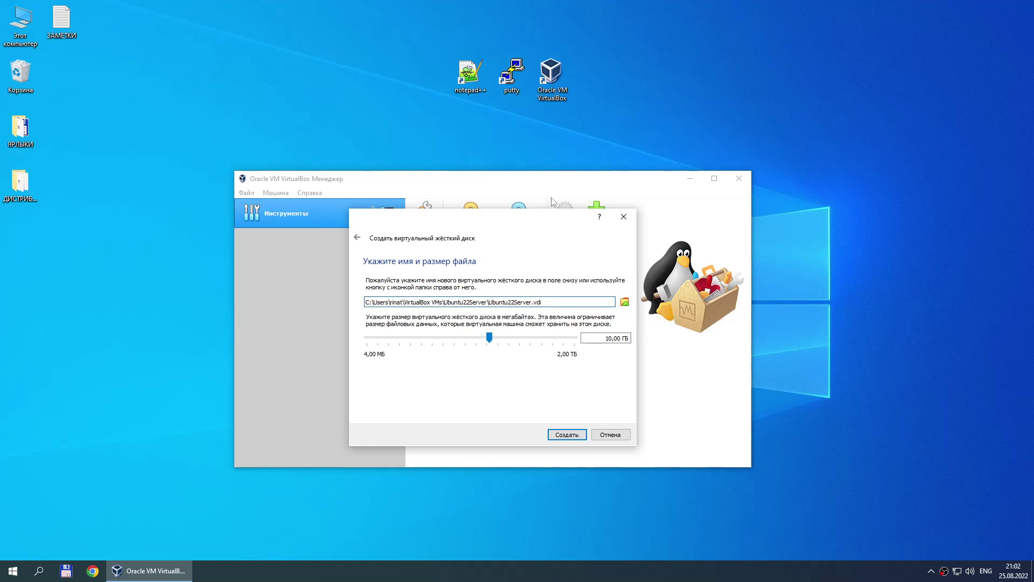
{"action": "left_click", "coordinate": [578, 435]}
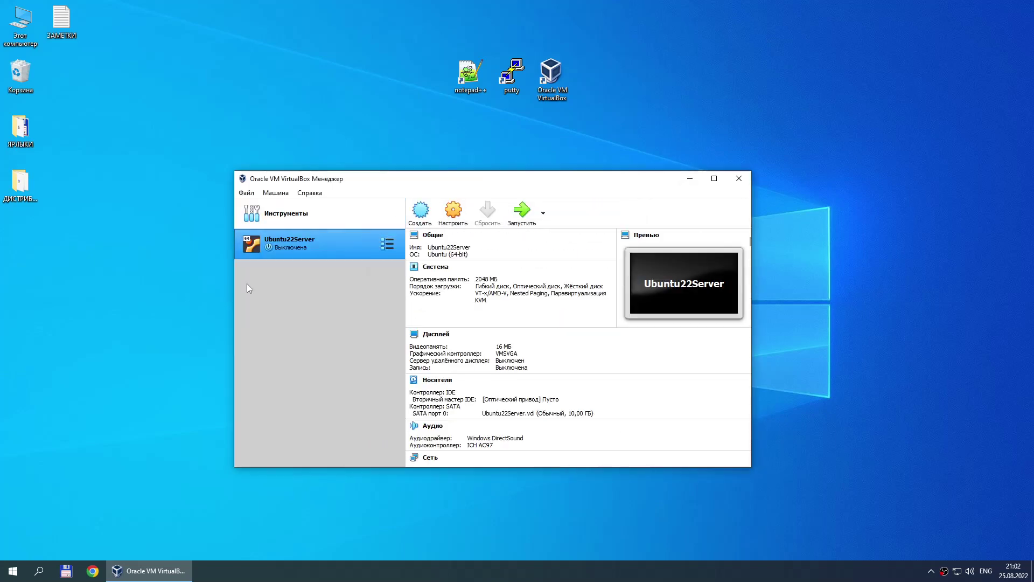
- In Ubuntu22Server's storage settings, choose a disk image file for the empty IDE optical drive
{"action": "right_click", "coordinate": [291, 244]}
{"action": "left_click", "coordinate": [344, 253]}
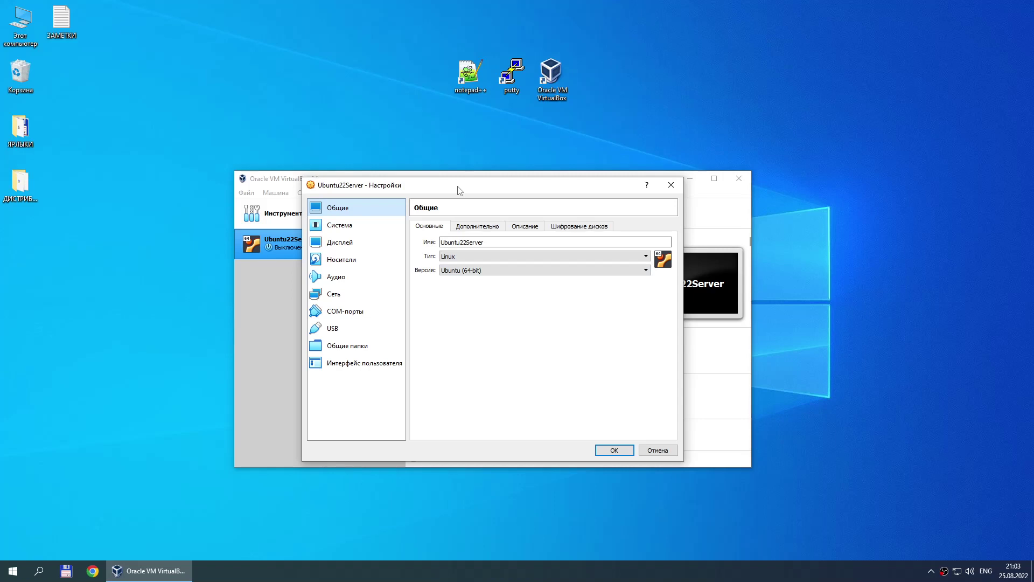
{"action": "left_click", "coordinate": [341, 260]}
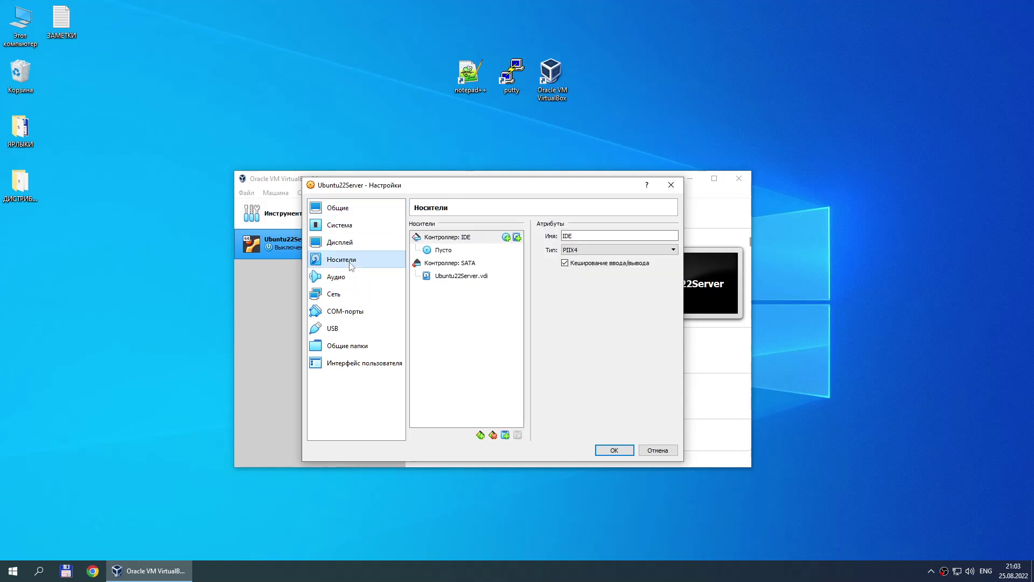
{"action": "left_click", "coordinate": [345, 296]}
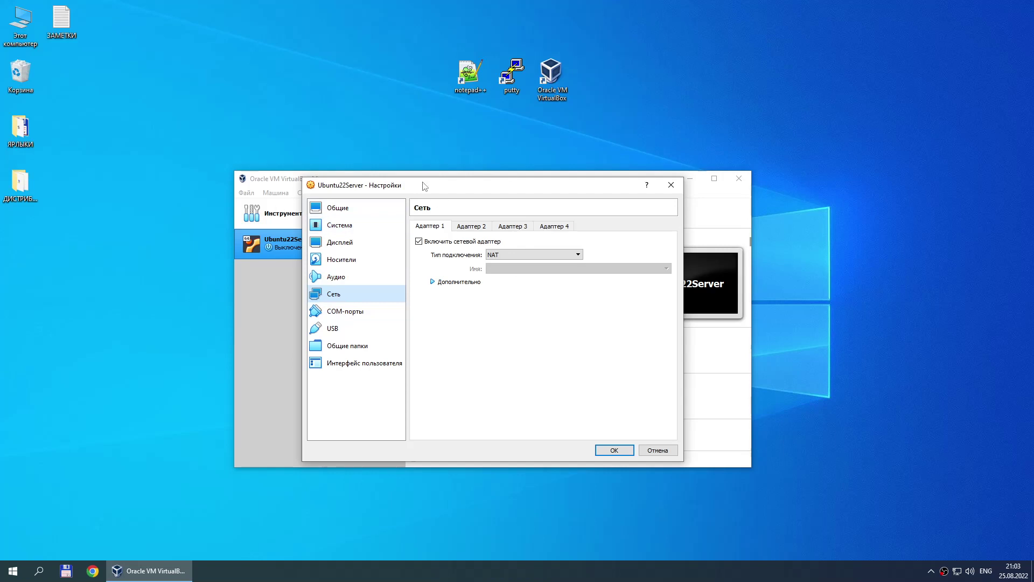
{"action": "left_click", "coordinate": [354, 255]}
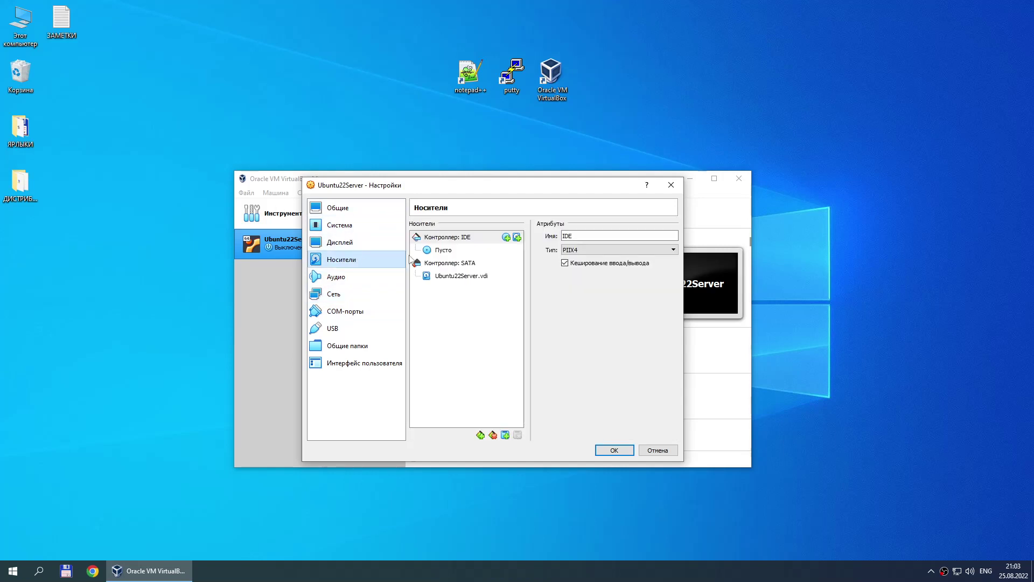
{"action": "left_click", "coordinate": [441, 251]}
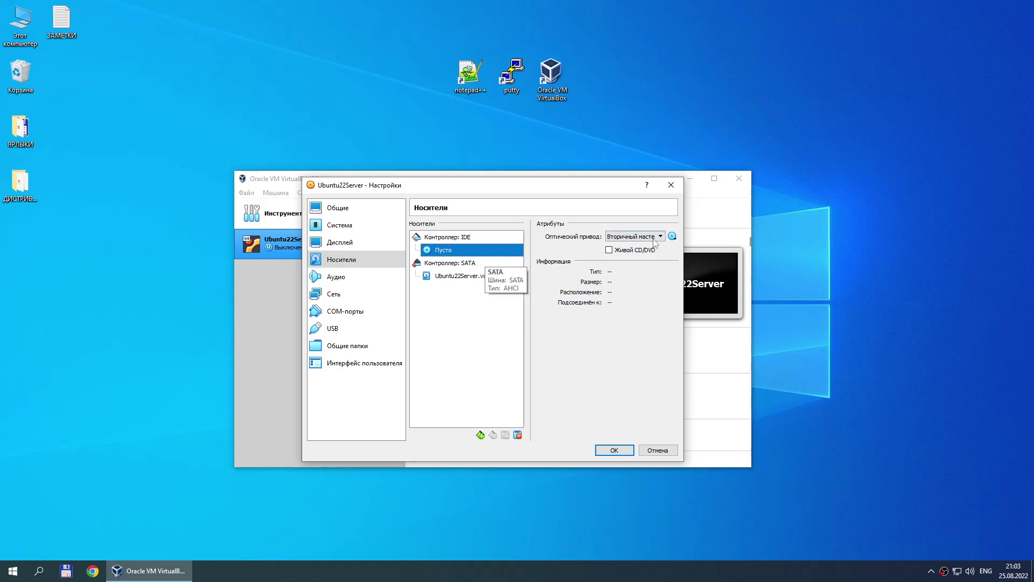
{"action": "left_click", "coordinate": [674, 238]}
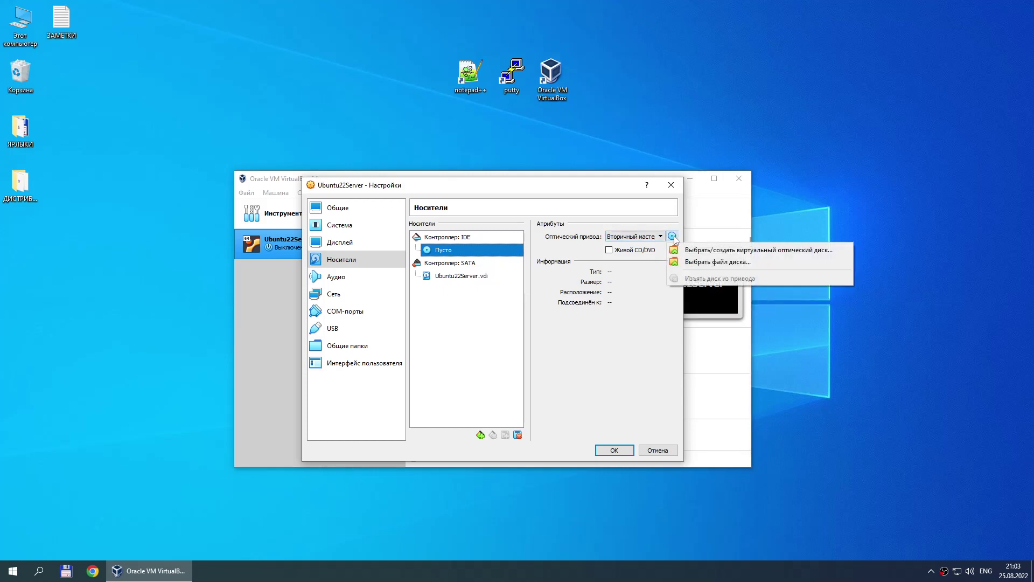
{"action": "left_click", "coordinate": [694, 264]}
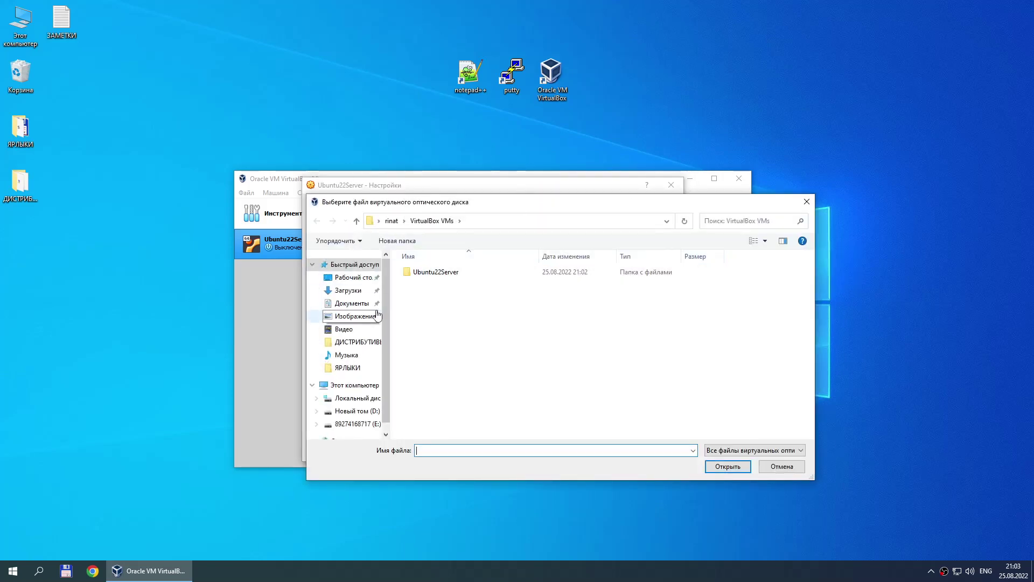
- Attach ubuntu-22.04.1-live-server-amd64 from the ДИСТРИБУТИВЫ folder to the optical drive and save the settings
{"action": "scroll", "coordinate": [386, 308], "scroll_direction": "down", "scroll_amount": 1}
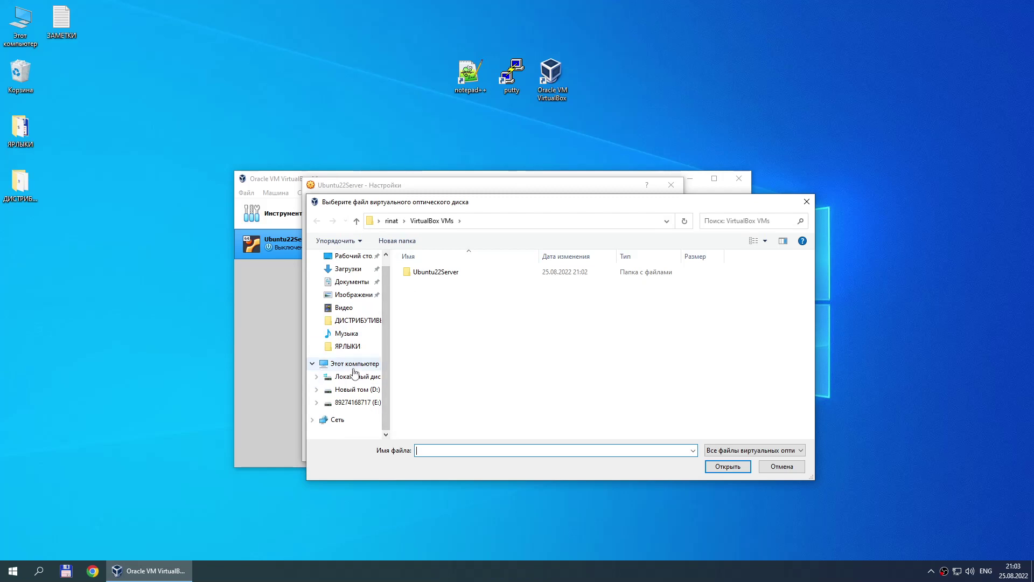
{"action": "left_click", "coordinate": [351, 321]}
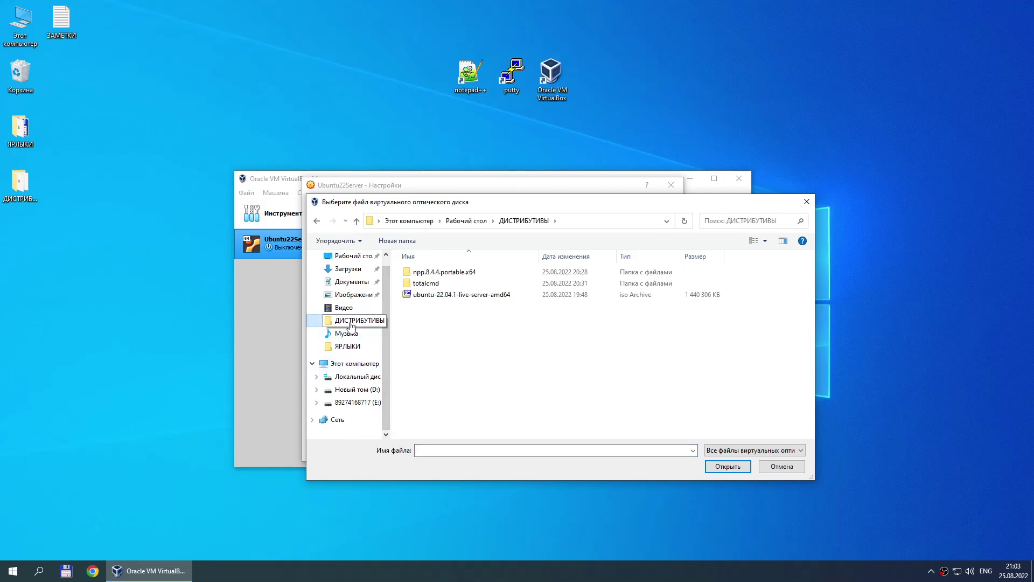
{"action": "left_click", "coordinate": [18, 188]}
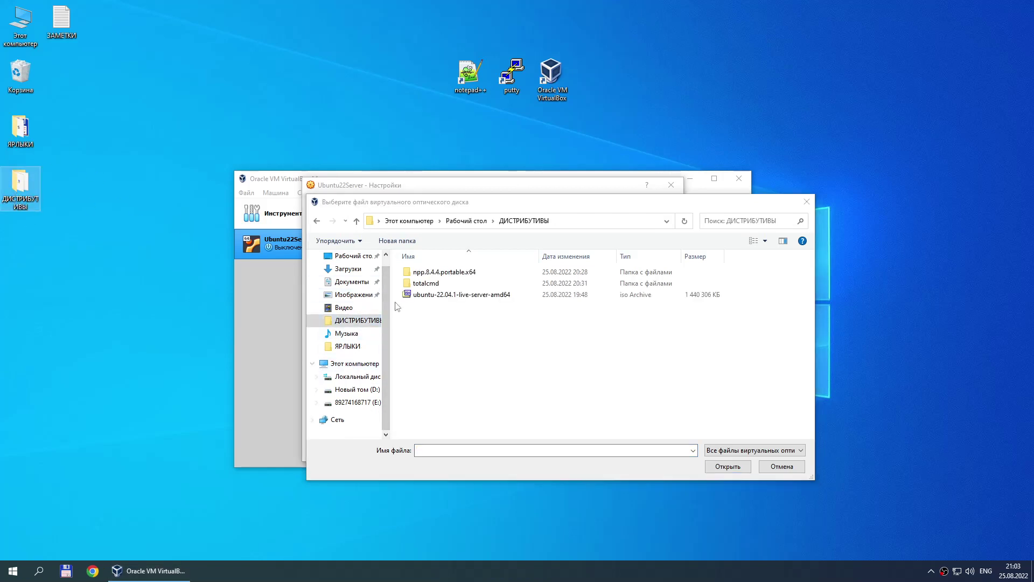
{"action": "left_click", "coordinate": [510, 299]}
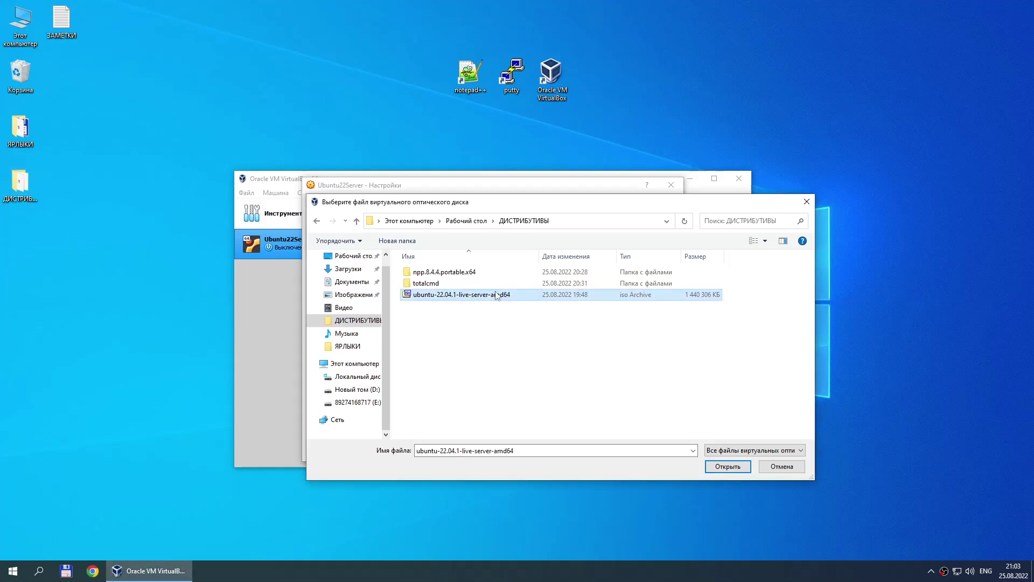
{"action": "left_click", "coordinate": [724, 467]}
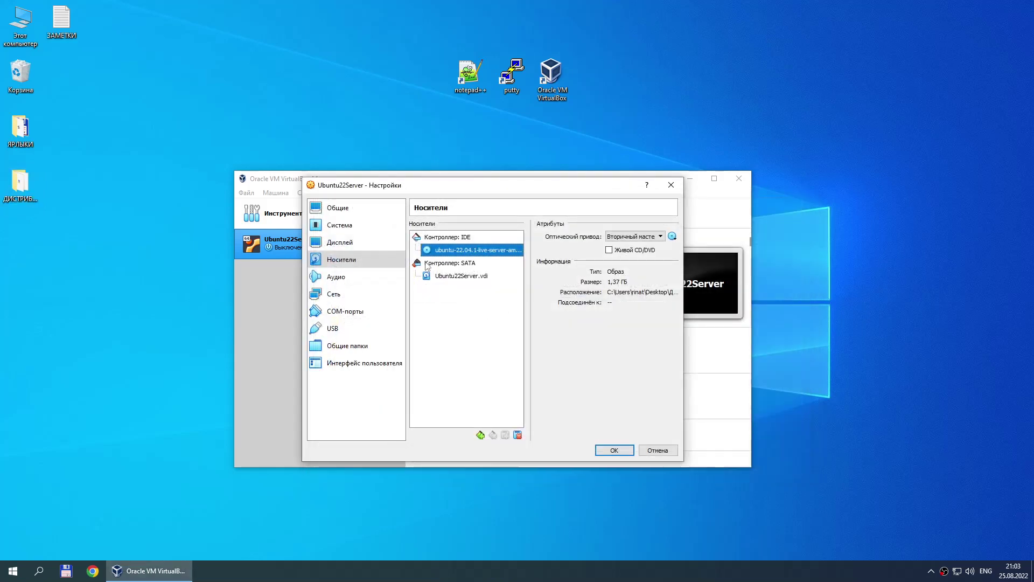
{"action": "left_click", "coordinate": [625, 449]}
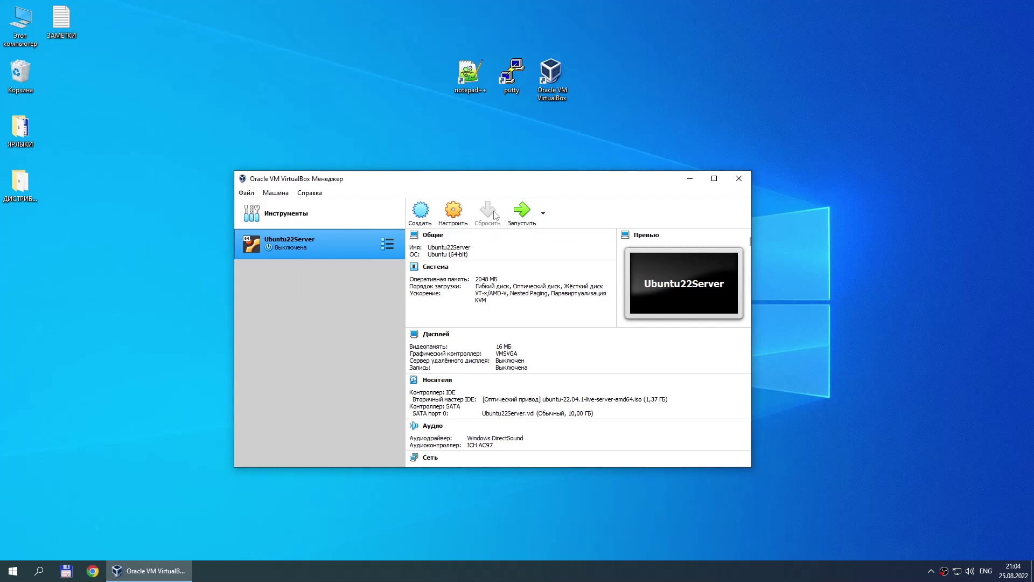
- Start Ubuntu22Server and boot the 'Try or Install Ubuntu Server' GRUB entry, dismissing the notices
{"action": "left_click", "coordinate": [517, 212]}
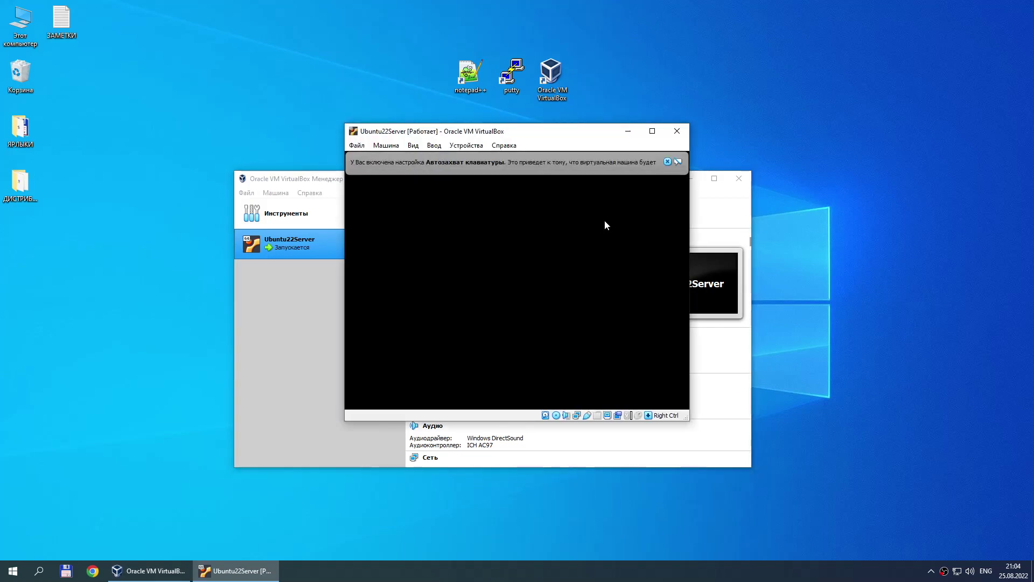
{"action": "left_click", "coordinate": [667, 162]}
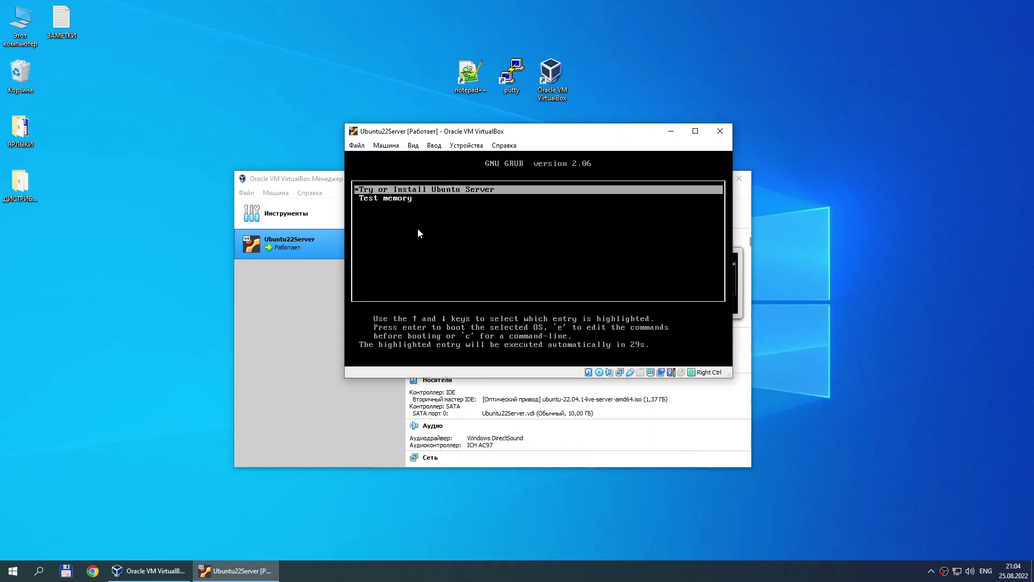
{"action": "key", "text": "Down"}
{"action": "key", "text": "Up"}
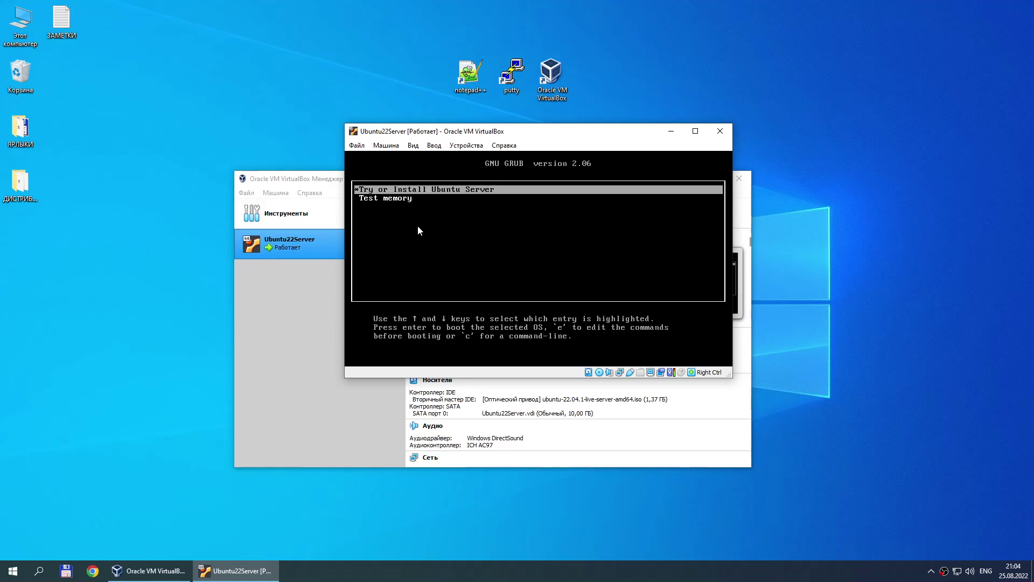
{"action": "key", "text": "Return"}
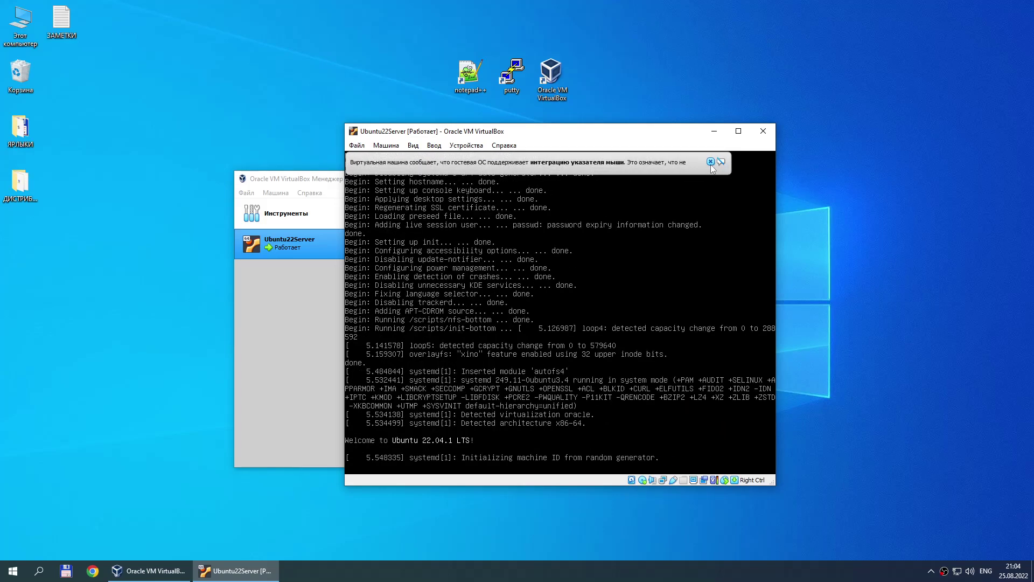
{"action": "left_click", "coordinate": [711, 161]}
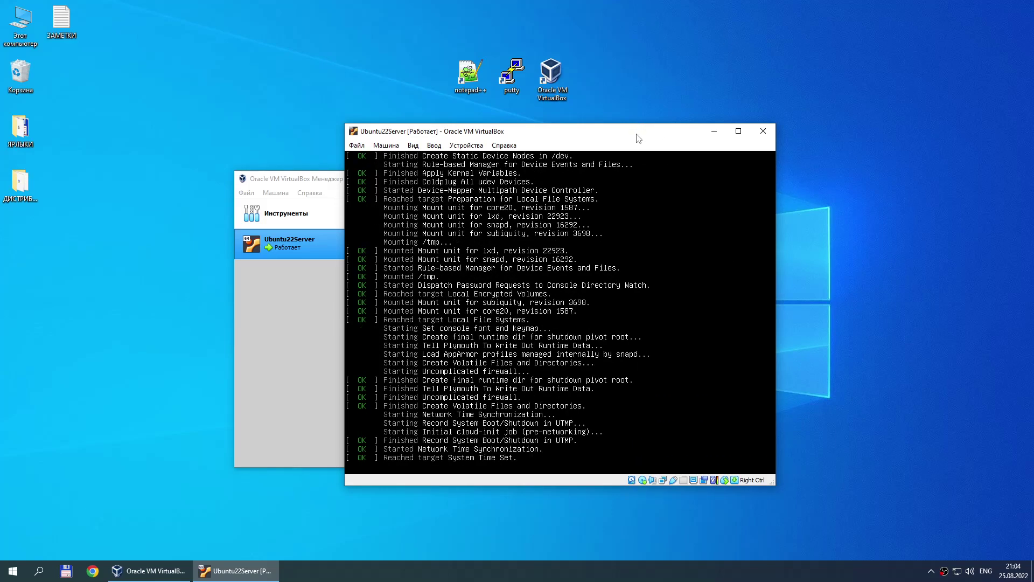
{"action": "left_click_drag", "start_coordinate": [637, 135], "coordinate": [646, 135]}
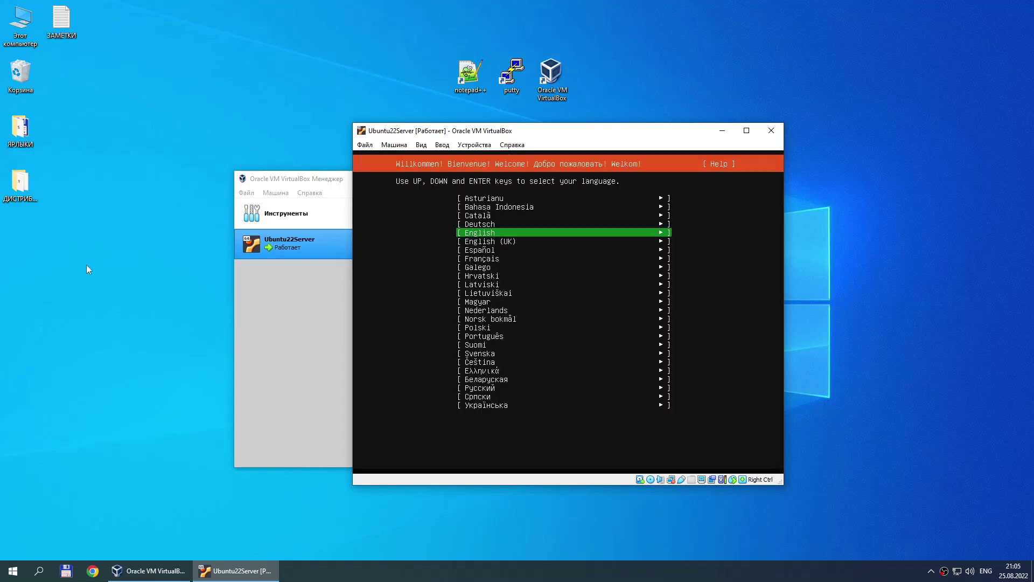
- Choose Русский as the installer language
{"action": "key", "text": "Down"}
{"action": "key", "text": "Down"}
{"action": "key", "text": "Down"}
{"action": "key", "text": "Down"}
{"action": "key", "text": "Down"}
{"action": "key", "text": "Down"}
{"action": "key", "text": "Down"}
{"action": "key", "text": "Down"}
{"action": "key", "text": "Down"}
{"action": "key", "text": "Down"}
{"action": "key", "text": "Down"}
{"action": "key", "text": "Down"}
{"action": "key", "text": "Down"}
{"action": "key", "text": "Down"}
{"action": "key", "text": "Down"}
{"action": "key", "text": "Down"}
{"action": "key", "text": "Down"}
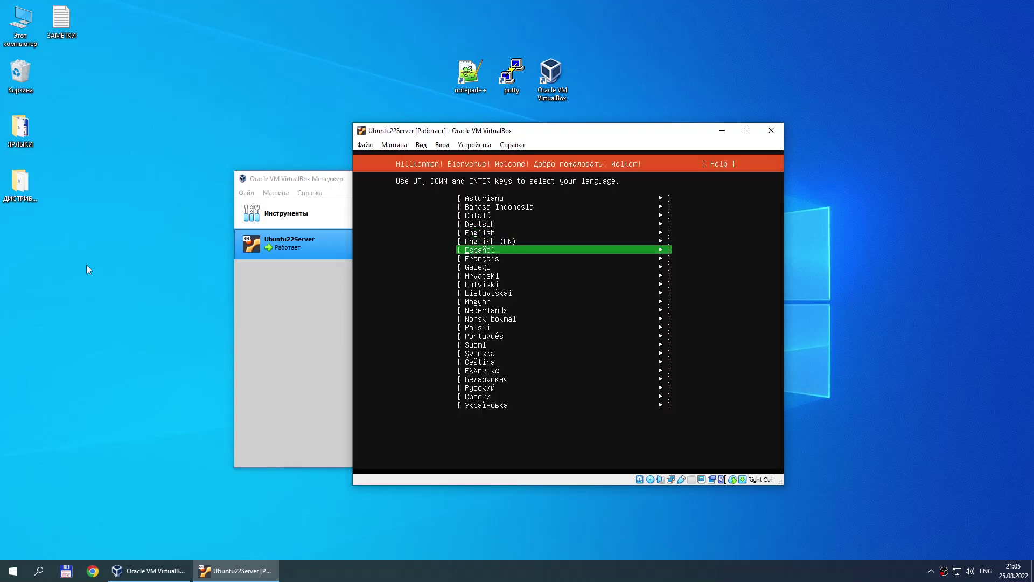
{"action": "key", "text": "Down"}
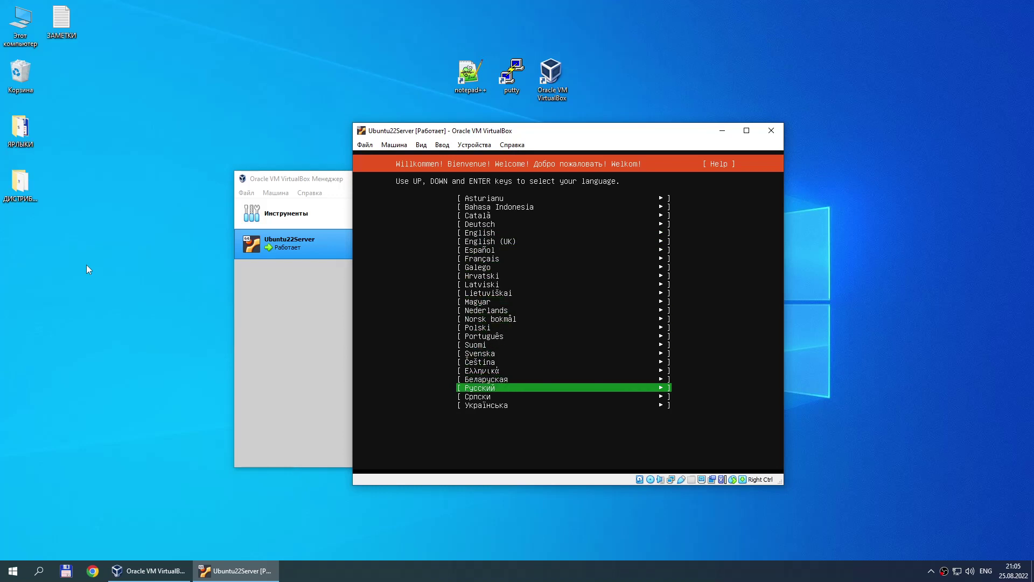
{"action": "key", "text": "Return"}
- Set the keyboard layout to Russian and accept the suggested layout-switching shortcut
{"action": "key", "text": "Up"}
{"action": "key", "text": "Up"}
{"action": "key", "text": "Up"}
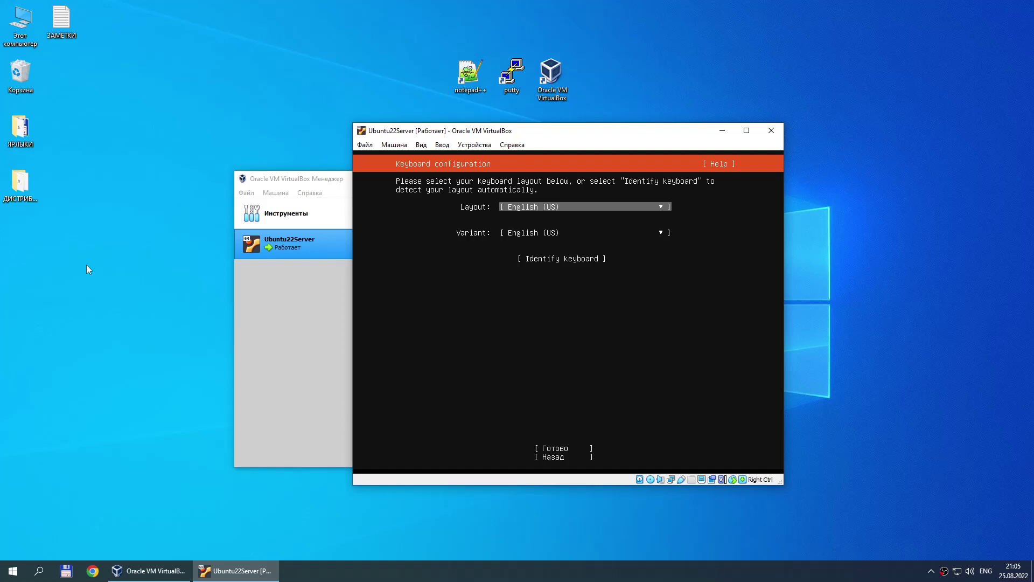
{"action": "key", "text": "Return"}
{"action": "key", "text": "Down"}
{"action": "key", "text": "Down"}
{"action": "key", "text": "Down"}
{"action": "key", "text": "Down"}
{"action": "key", "text": "Down"}
{"action": "key", "text": "Down"}
{"action": "key", "text": "Down"}
{"action": "key", "text": "Down"}
{"action": "key", "text": "Down"}
{"action": "key", "text": "Down"}
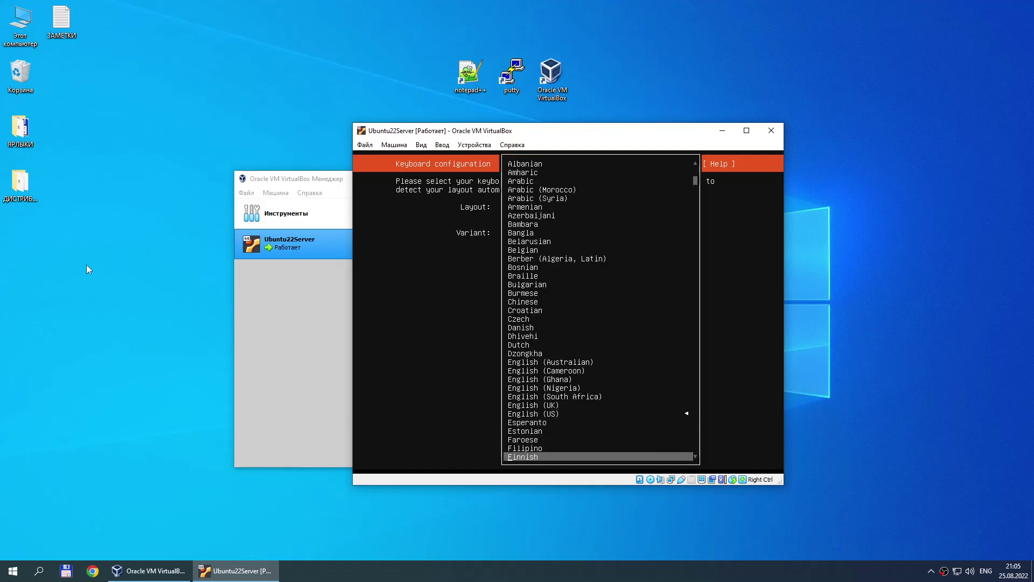
{"action": "key", "text": "Down"}
{"action": "key", "text": "Down"}
{"action": "key", "text": "Down"}
{"action": "key", "text": "Down"}
{"action": "key", "text": "Down"}
{"action": "key", "text": "Down"}
{"action": "key", "text": "Down"}
{"action": "key", "text": "Down"}
{"action": "key", "text": "Down"}
{"action": "key", "text": "Down"}
{"action": "key", "text": "Down"}
{"action": "key", "text": "Down"}
{"action": "key", "text": "Down"}
{"action": "key", "text": "Down"}
{"action": "key", "text": "Down"}
{"action": "key", "text": "Down"}
{"action": "key", "text": "Down"}
{"action": "key", "text": "Down"}
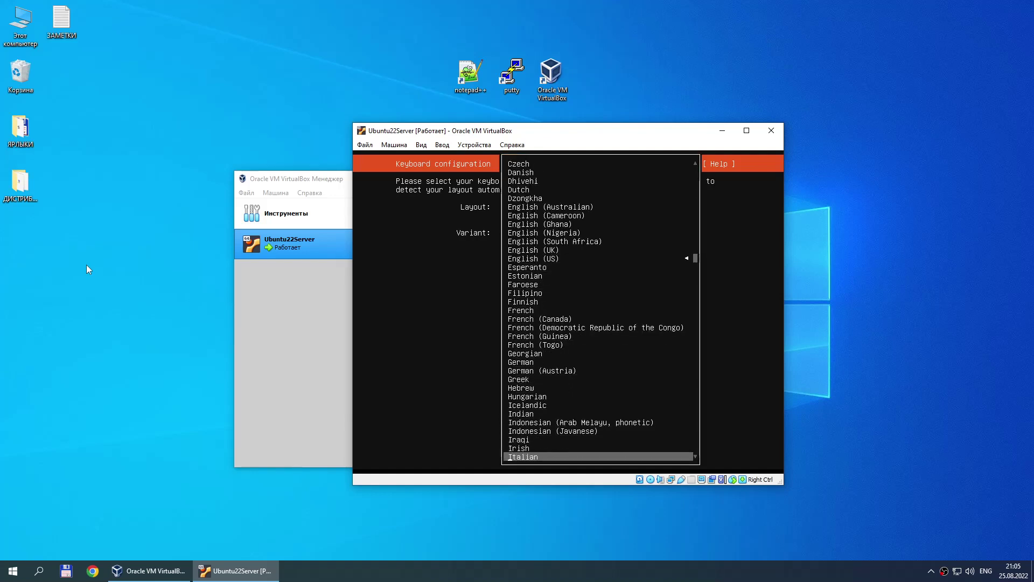
{"action": "key", "text": "Down"}
{"action": "key", "text": "Down"}
{"action": "key", "text": "Down"}
{"action": "key", "text": "Down"}
{"action": "key", "text": "Down"}
{"action": "key", "text": "Down"}
{"action": "key", "text": "Down"}
{"action": "key", "text": "Down"}
{"action": "key", "text": "Down"}
{"action": "key", "text": "Down"}
{"action": "key", "text": "Down"}
{"action": "key", "text": "Down"}
{"action": "key", "text": "Down"}
{"action": "key", "text": "Down"}
{"action": "key", "text": "Down"}
{"action": "key", "text": "Down"}
{"action": "key", "text": "Down"}
{"action": "key", "text": "Down"}
{"action": "key", "text": "Down"}
{"action": "key", "text": "Down"}
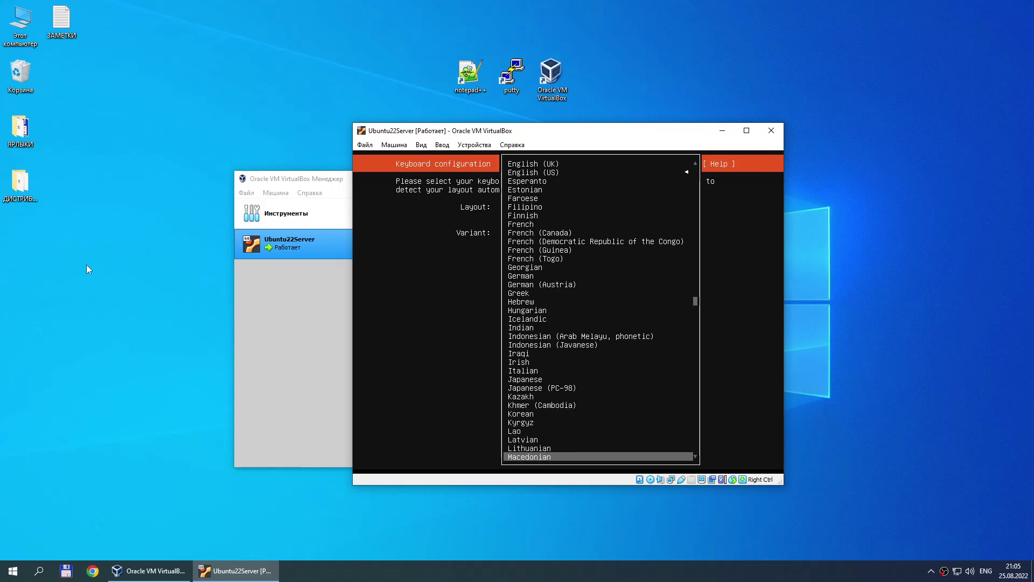
{"action": "key", "text": "Up"}
{"action": "key", "text": "Up"}
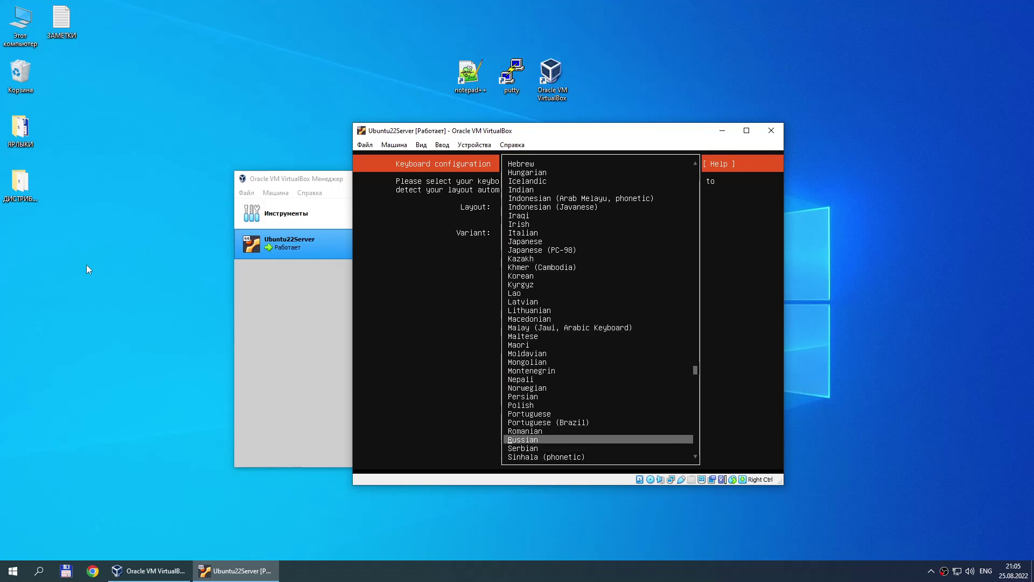
{"action": "key", "text": "Return"}
{"action": "key", "text": "Tab"}
{"action": "key", "text": "Tab"}
{"action": "key", "text": "Tab"}
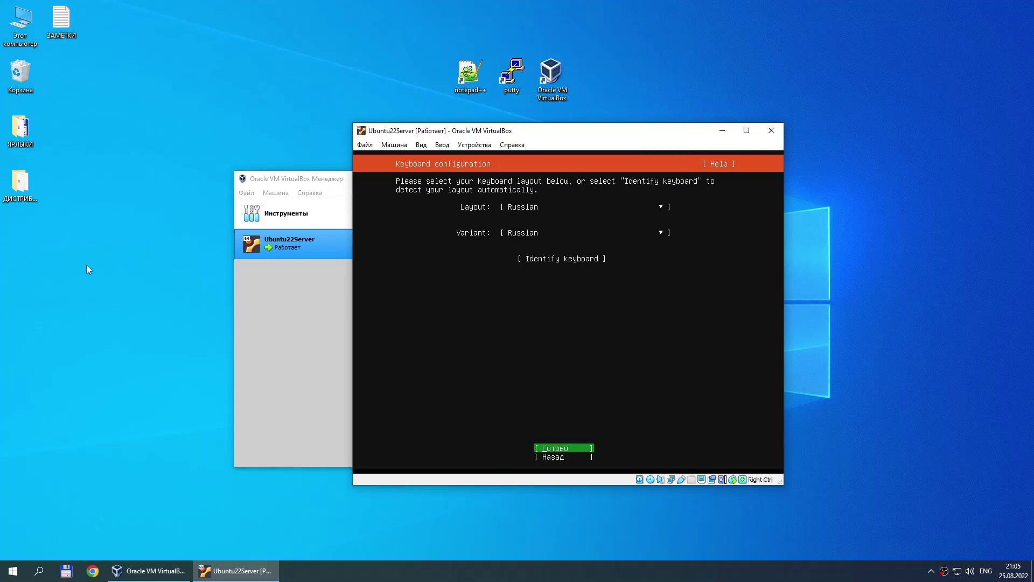
{"action": "key", "text": "Return"}
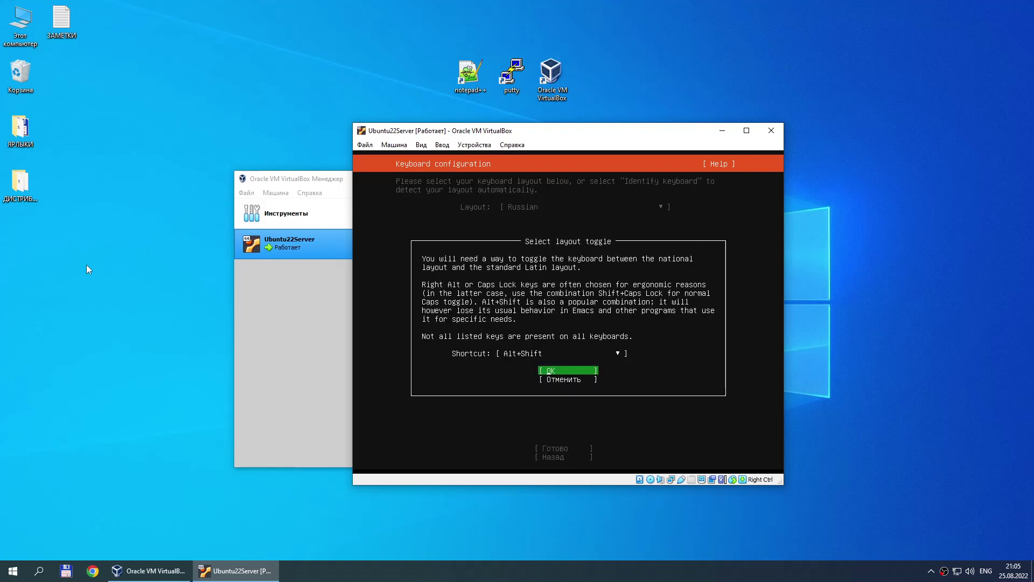
{"action": "key", "text": "Return"}
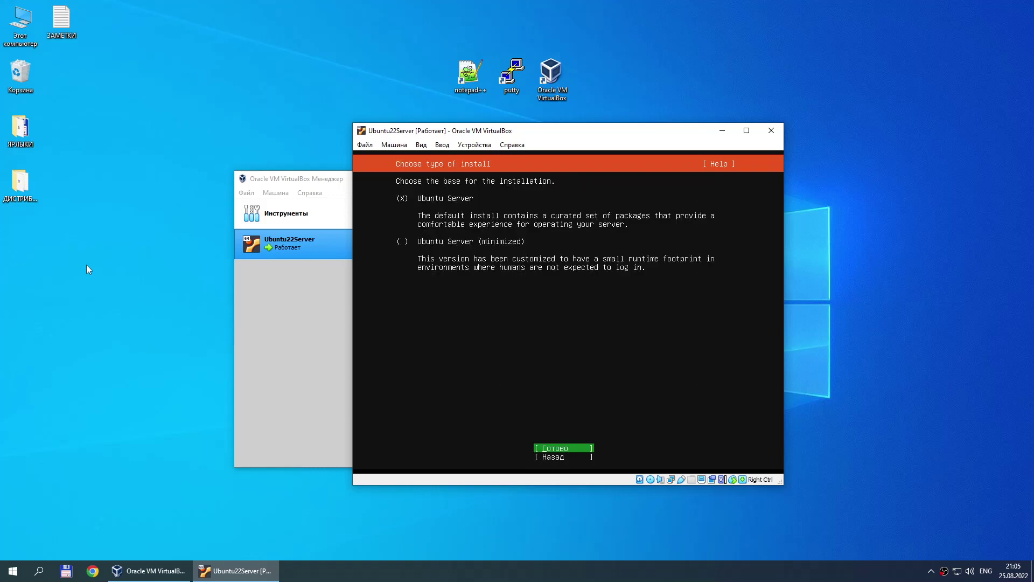
- Accept the standard install type, DHCP networking, no proxy and the default archive mirror
{"action": "key", "text": "Return"}
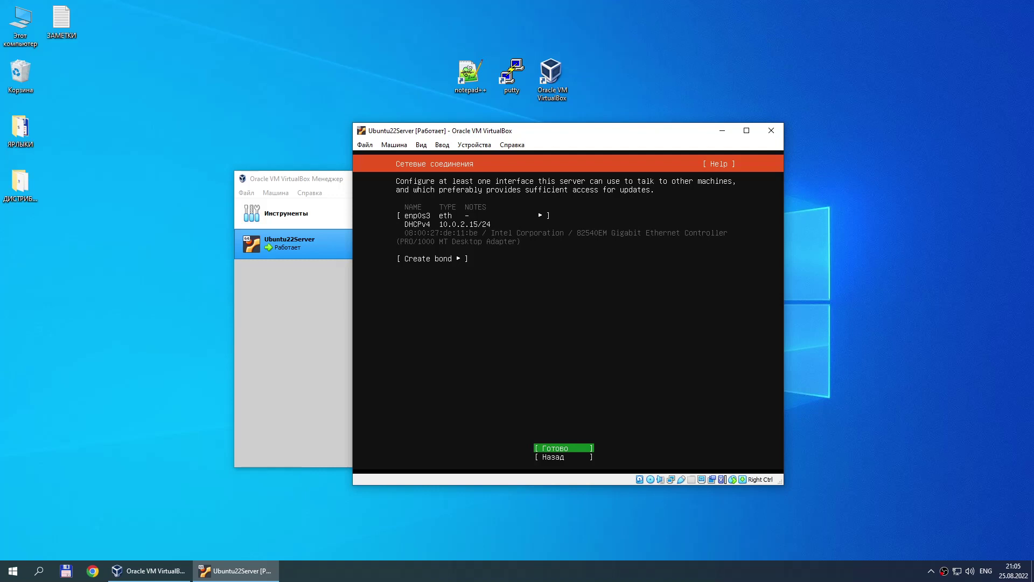
{"action": "key", "text": "Return"}
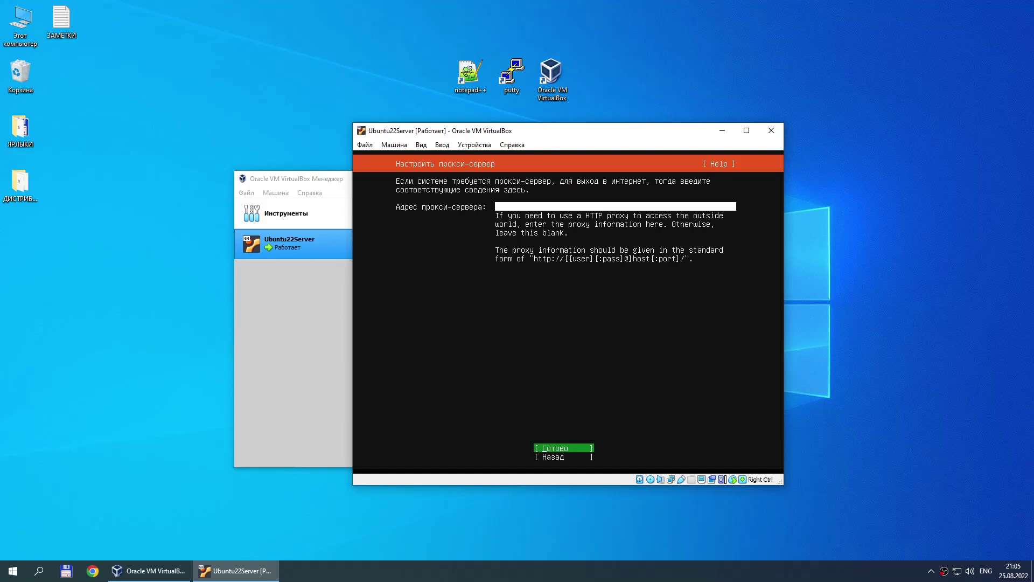
{"action": "key", "text": "Return"}
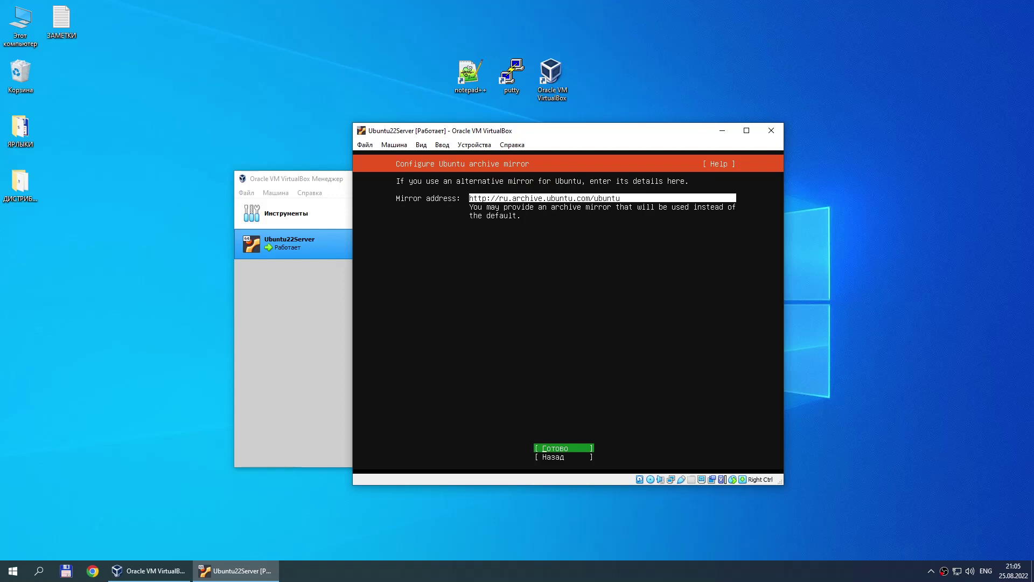
{"action": "key", "text": "Return"}
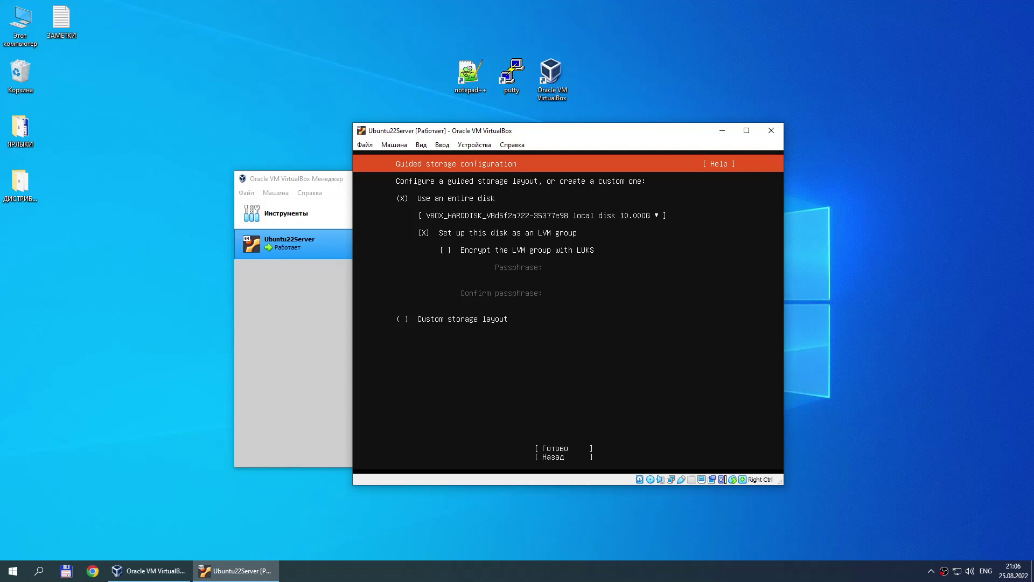
- Accept the guided whole-disk LVM layout and confirm wiping the disk with Продолжить
{"action": "key", "text": "Down"}
{"action": "key", "text": "Down"}
{"action": "key", "text": "Tab"}
{"action": "key", "text": "Return"}
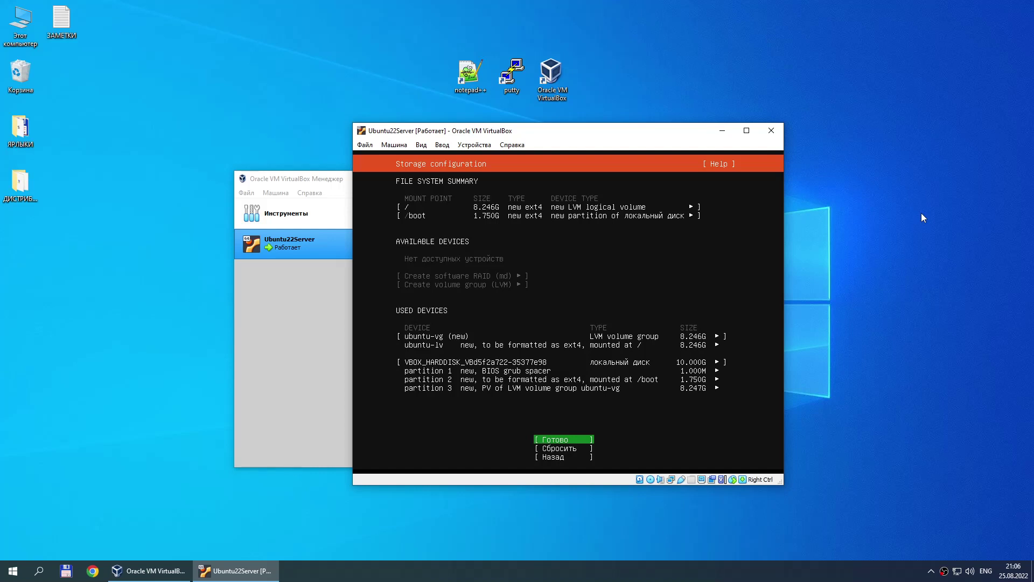
{"action": "key", "text": "Return"}
{"action": "key", "text": "Down"}
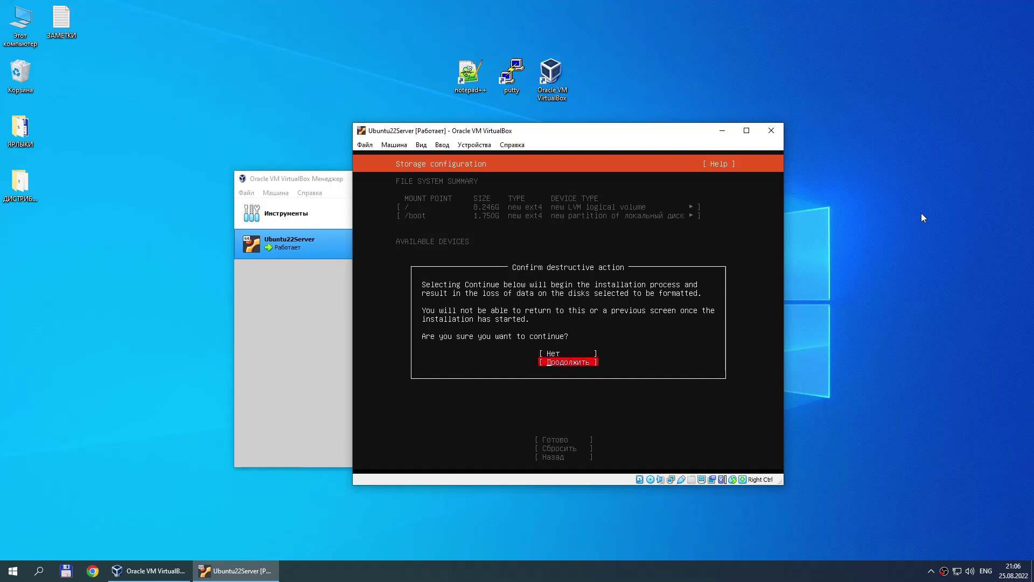
{"action": "key", "text": "Return"}
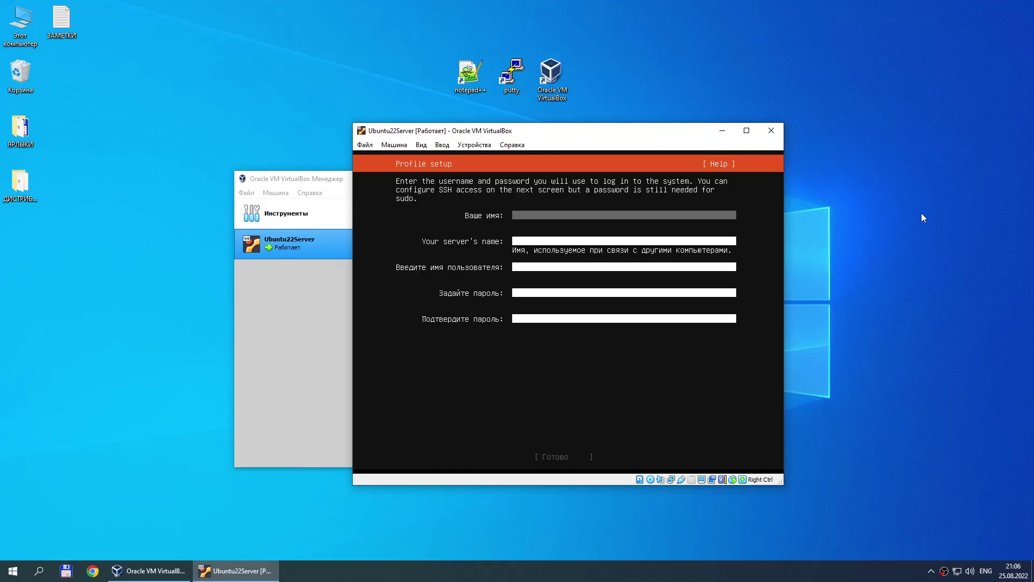
- Enter the user's full name, server name ubuntu22server, a username and a confirmed password, then submit
{"action": "type", "text": "Rinat Minyazev"}
{"action": "key", "text": "Tab"}
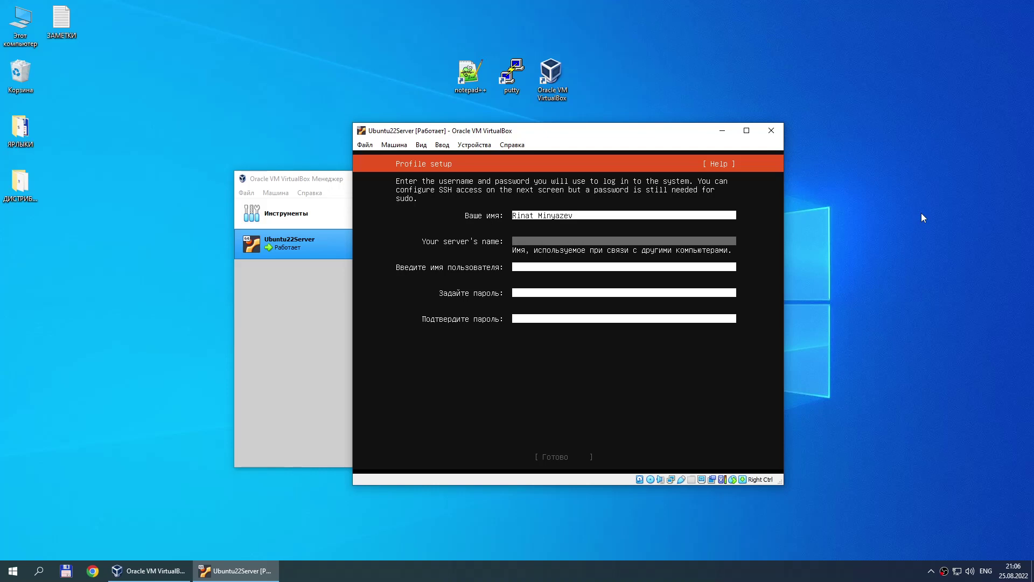
{"action": "type", "text": "ubuntu22server"}
{"action": "key", "text": "Tab"}
{"action": "type", "text": "r"}
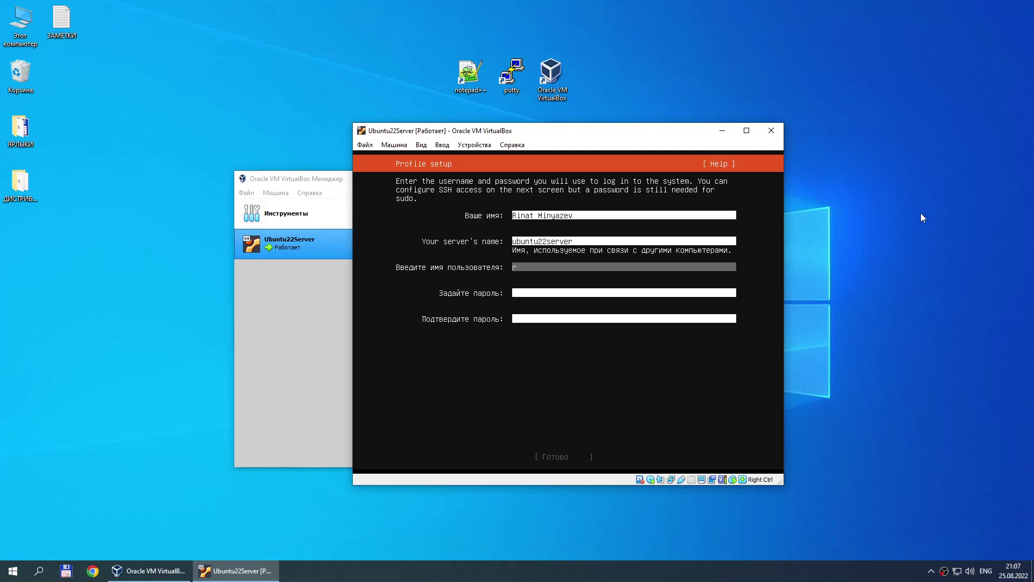
{"action": "type", "text": "inat"}
{"action": "key", "text": "Tab"}
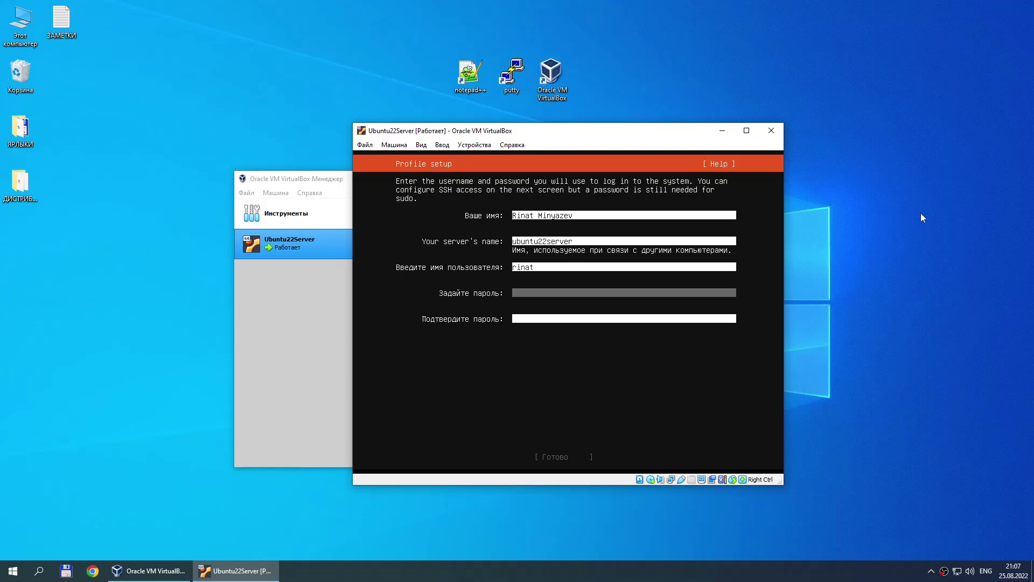
{"action": "type", "text": "***"}
{"action": "key", "text": "Tab"}
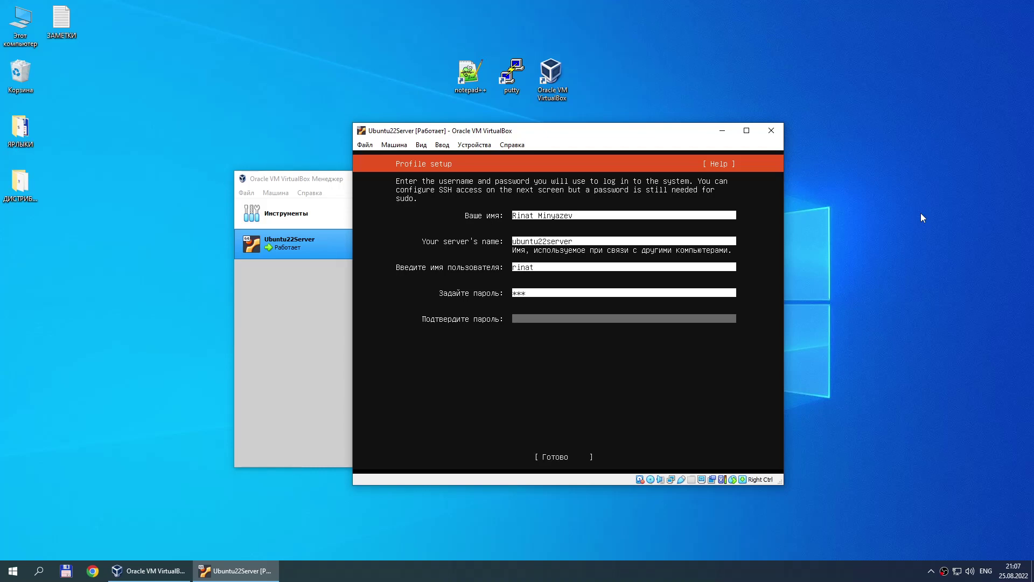
{"action": "type", "text": "***"}
{"action": "key", "text": "Tab"}
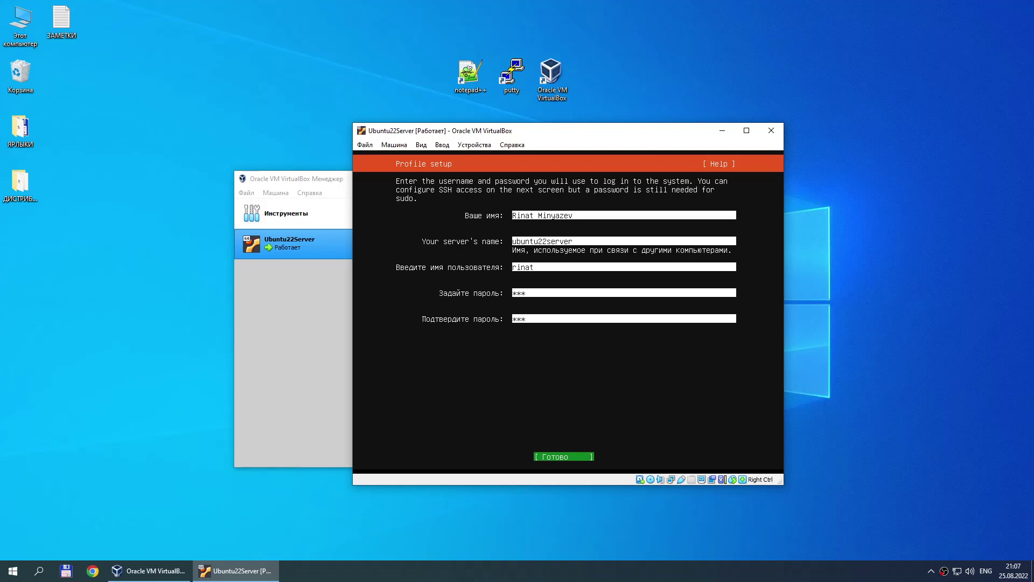
{"action": "key", "text": "Return"}
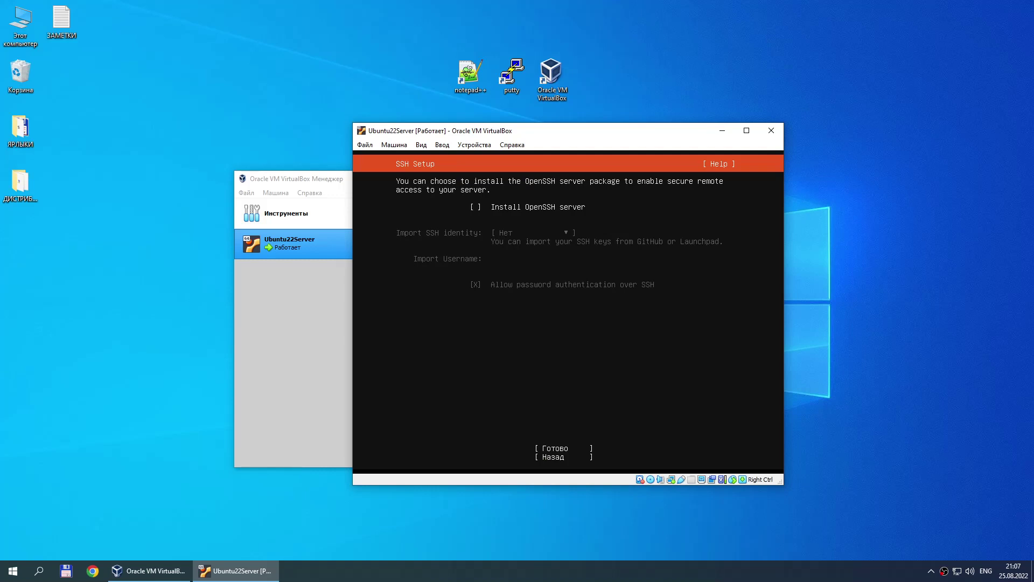
- Enable Install OpenSSH server and continue to the featured snaps list
{"action": "key", "text": "space"}
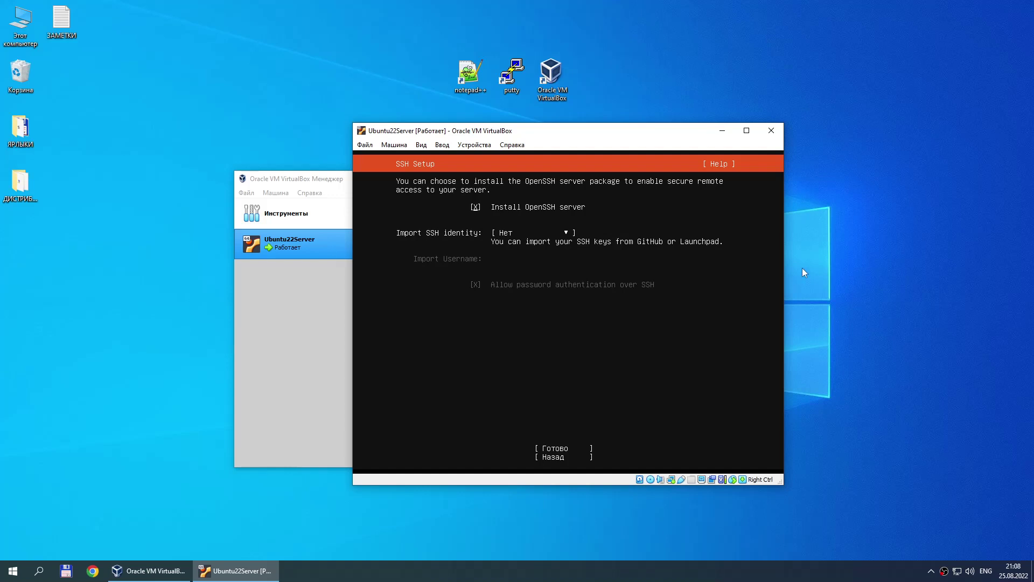
{"action": "key", "text": "Tab"}
{"action": "key", "text": "Tab"}
{"action": "key", "text": "Return"}
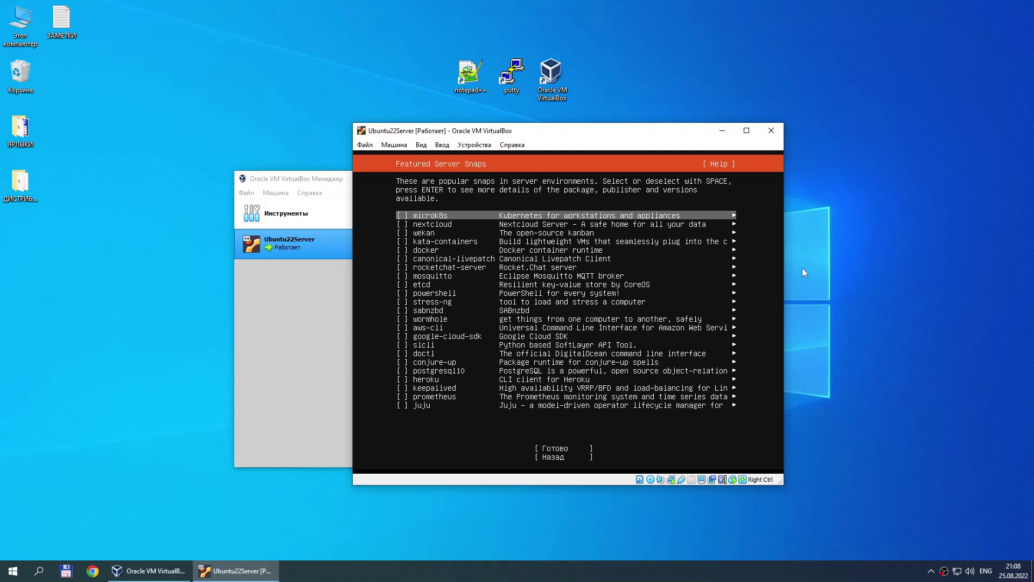
- Leave all featured server snaps unselected and start the installation
{"action": "key", "text": "Down"}
{"action": "key", "text": "Down"}
{"action": "key", "text": "Down"}
{"action": "key", "text": "Down"}
{"action": "key", "text": "Down"}
{"action": "key", "text": "Down"}
{"action": "key", "text": "Down"}
{"action": "key", "text": "Down"}
{"action": "key", "text": "Down"}
{"action": "key", "text": "Down"}
{"action": "key", "text": "Down"}
{"action": "key", "text": "Down"}
{"action": "key", "text": "Down"}
{"action": "key", "text": "Down"}
{"action": "key", "text": "Down"}
{"action": "key", "text": "Down"}
{"action": "key", "text": "Down"}
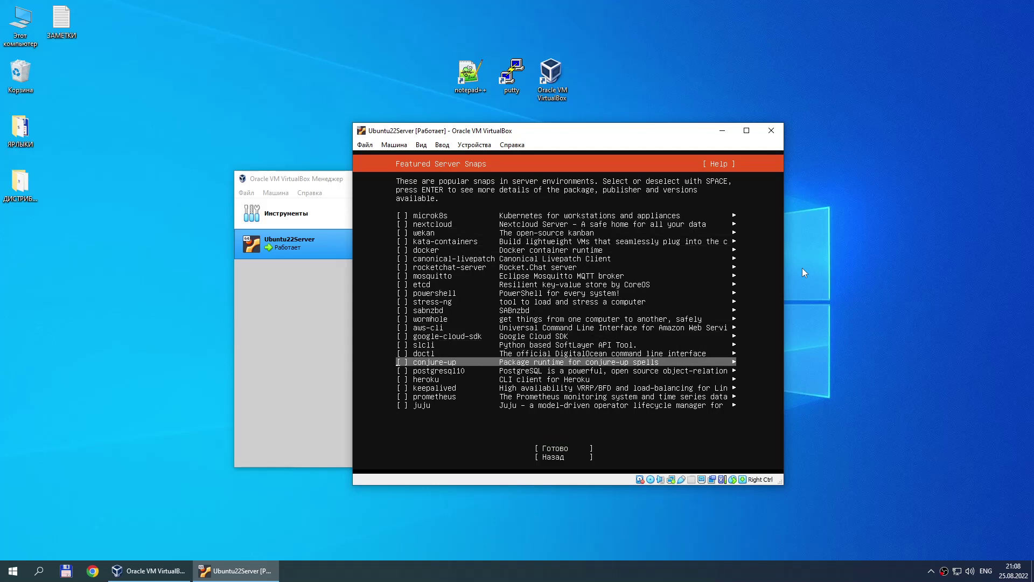
{"action": "key", "text": "Tab"}
{"action": "key", "text": "Down"}
{"action": "key", "text": "Up"}
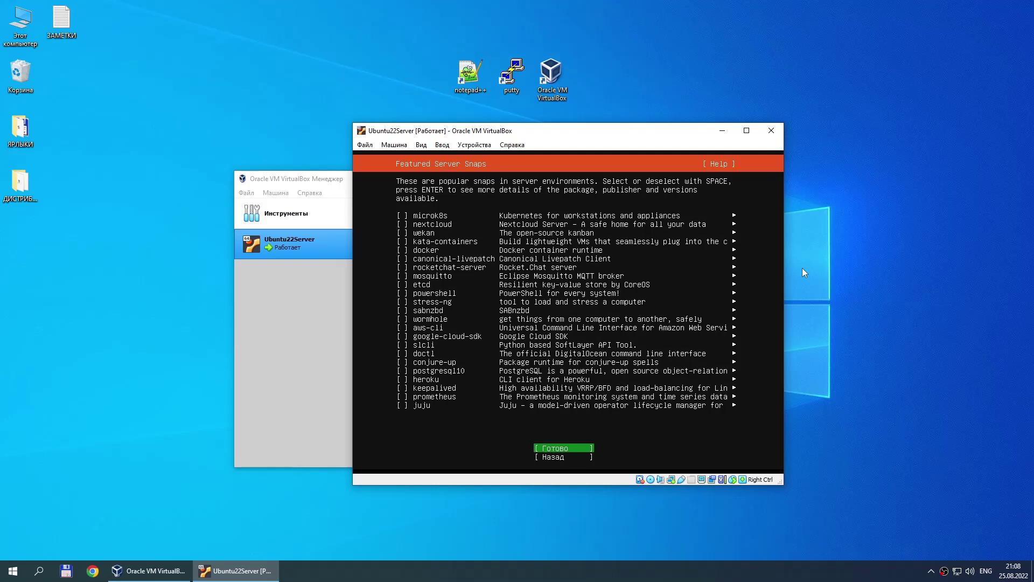
{"action": "key", "text": "Return"}
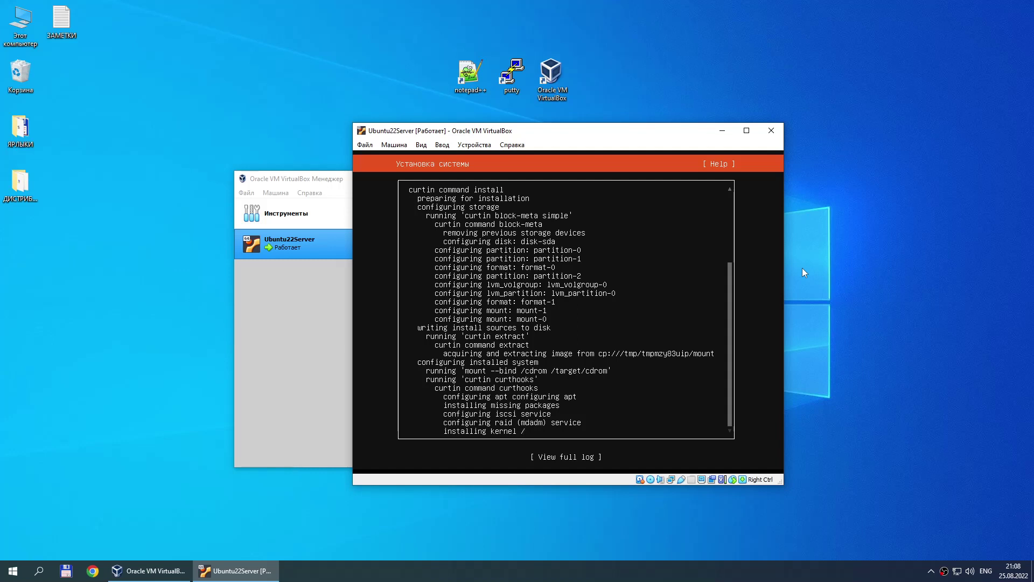
- Reboot the newly installed Ubuntu server by choosing 'Перезагрузить сейчас'
{"action": "left_click", "coordinate": [961, 306]}
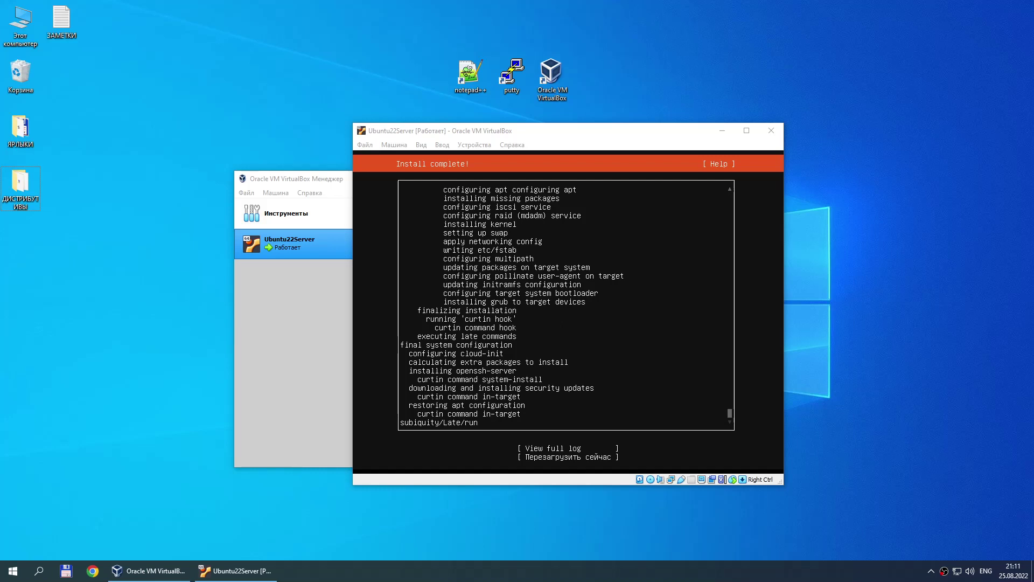
{"action": "left_click", "coordinate": [595, 138]}
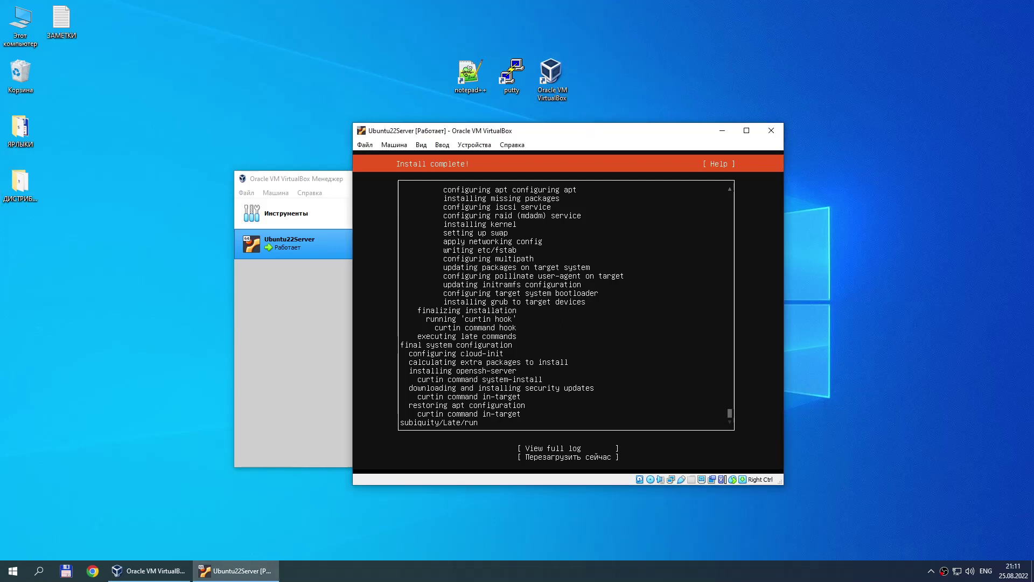
{"action": "key", "text": "Tab"}
{"action": "key", "text": "Tab"}
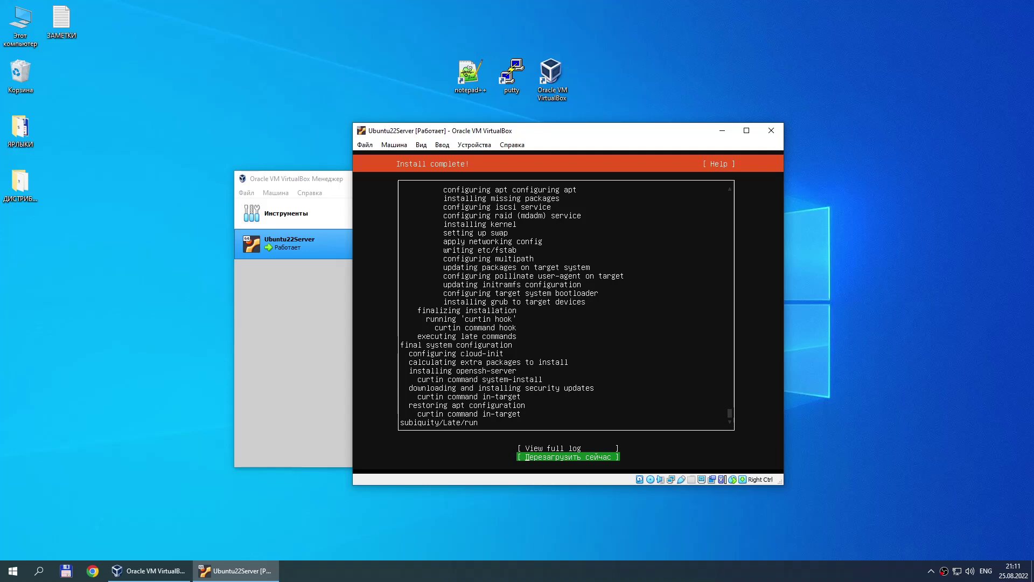
{"action": "key", "text": "Return"}
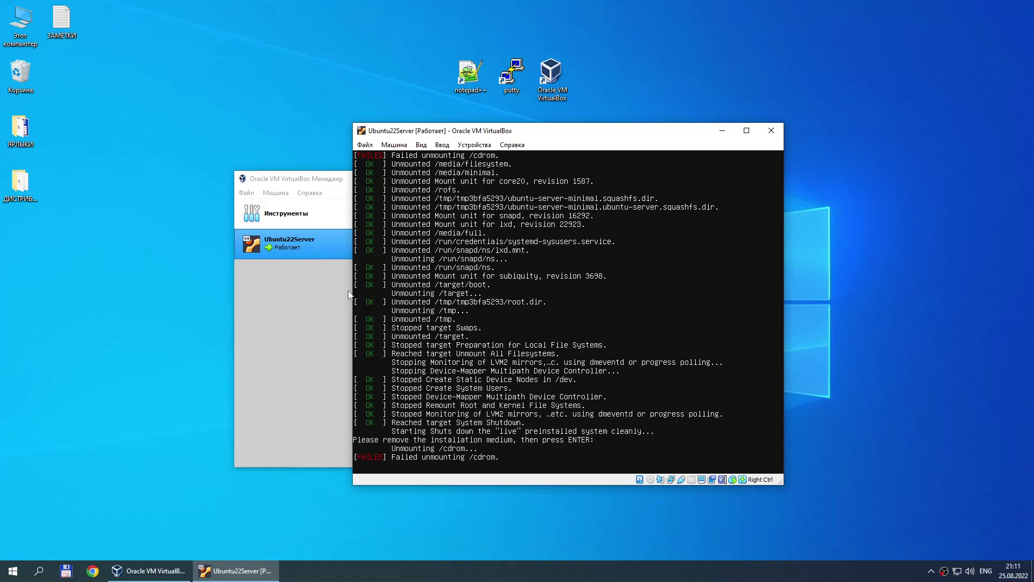
- Continue past the remove-media prompt and dismiss the mouse integration notices
{"action": "key", "text": "Return"}
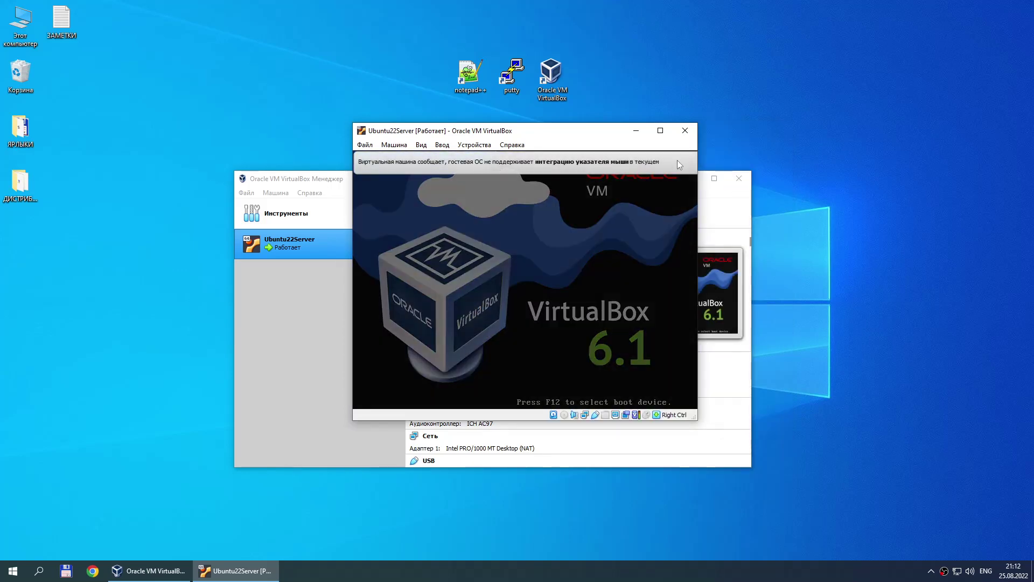
{"action": "left_click", "coordinate": [685, 161]}
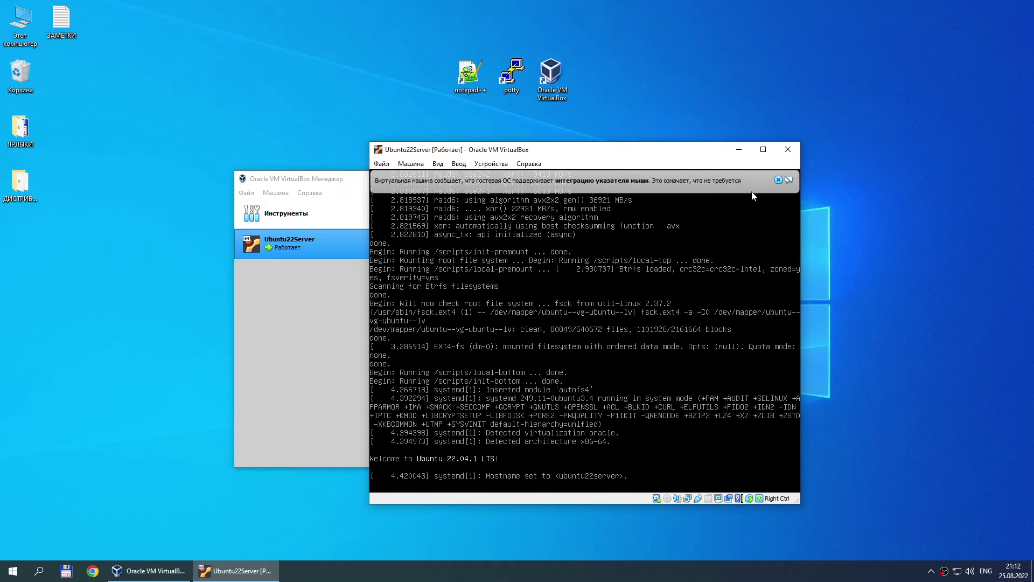
{"action": "left_click", "coordinate": [778, 180]}
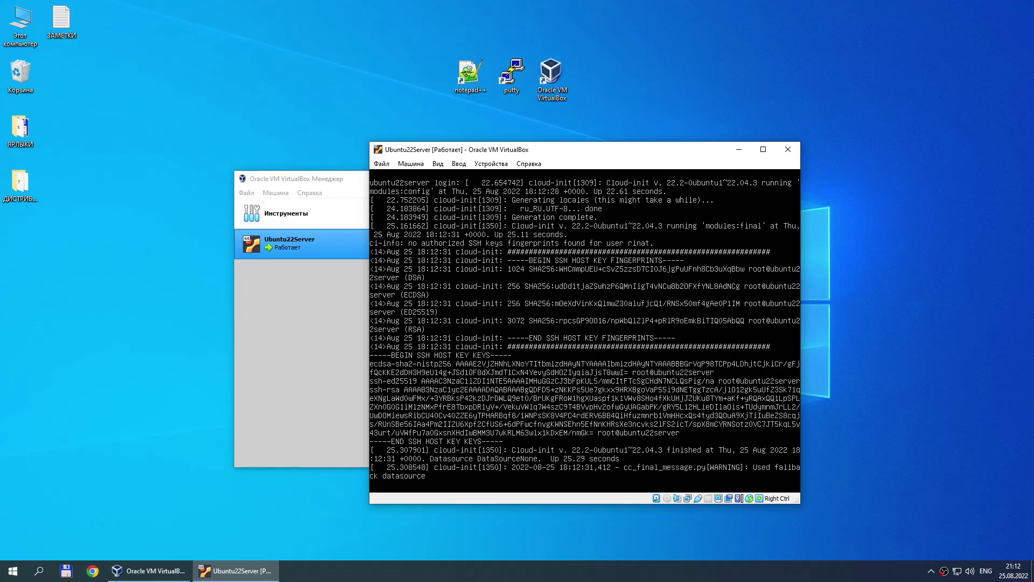
- Bring up a fresh console login prompt and enter the username
{"action": "key", "text": "Return"}
{"action": "key", "text": "Return"}
{"action": "key", "text": "Return"}
{"action": "key", "text": "Return"}
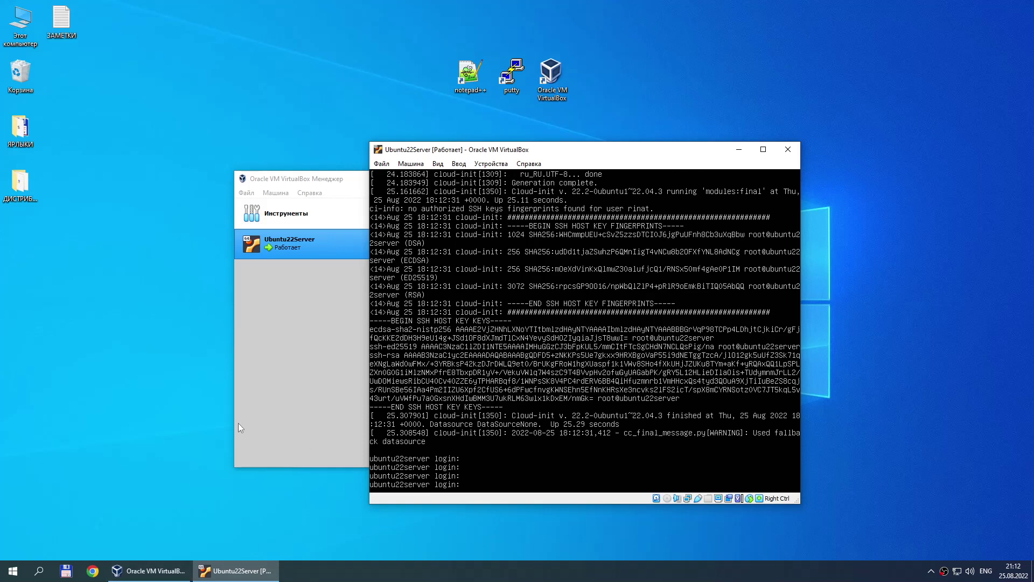
{"action": "type", "text": "rinat"}
{"action": "key", "text": "Return"}
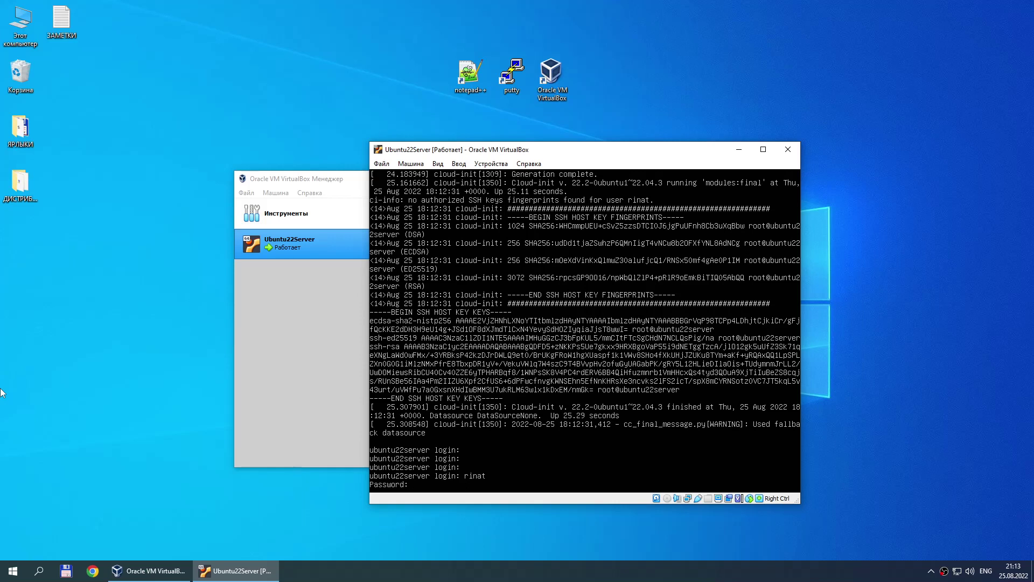
- Enter the account password to reach the Ubuntu 22.04.1 LTS shell prompt
{"action": "key", "text": "Return"}
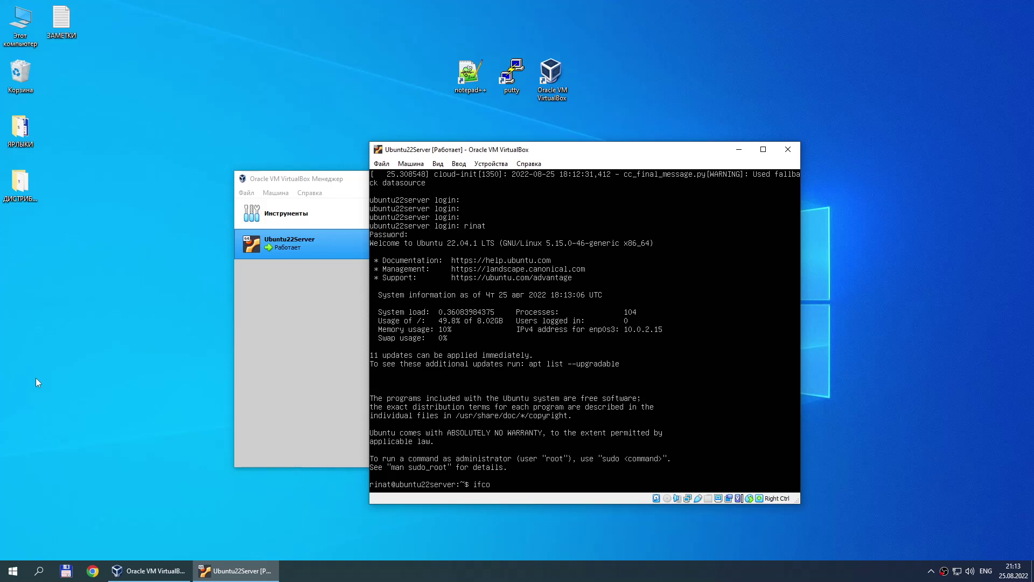
- Run ifconfig, which reports 'command not found' and suggests installing net-tools
{"action": "type", "text": "nfig"}
{"action": "key", "text": "Return"}
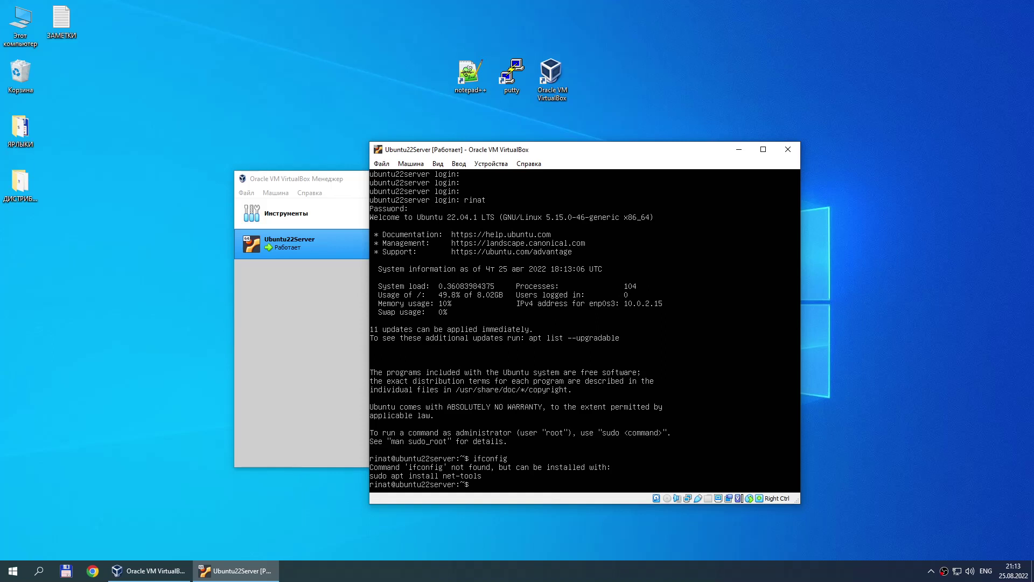
{"action": "left_click", "coordinate": [507, 75]}
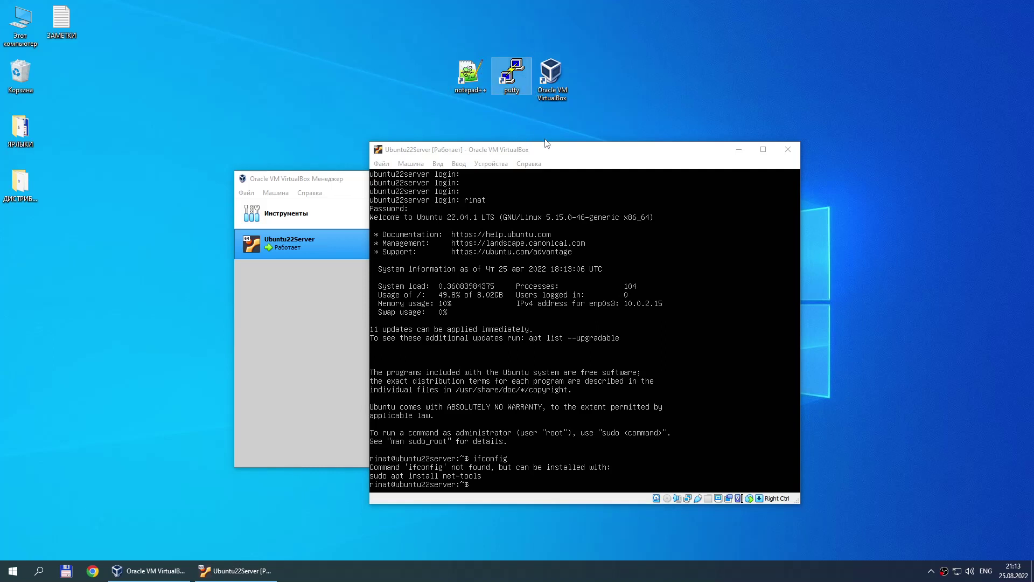
- Run 'sudo apt install net-tools' in the VM console and enter the sudo password
{"action": "left_click_drag", "start_coordinate": [547, 143], "coordinate": [547, 131]}
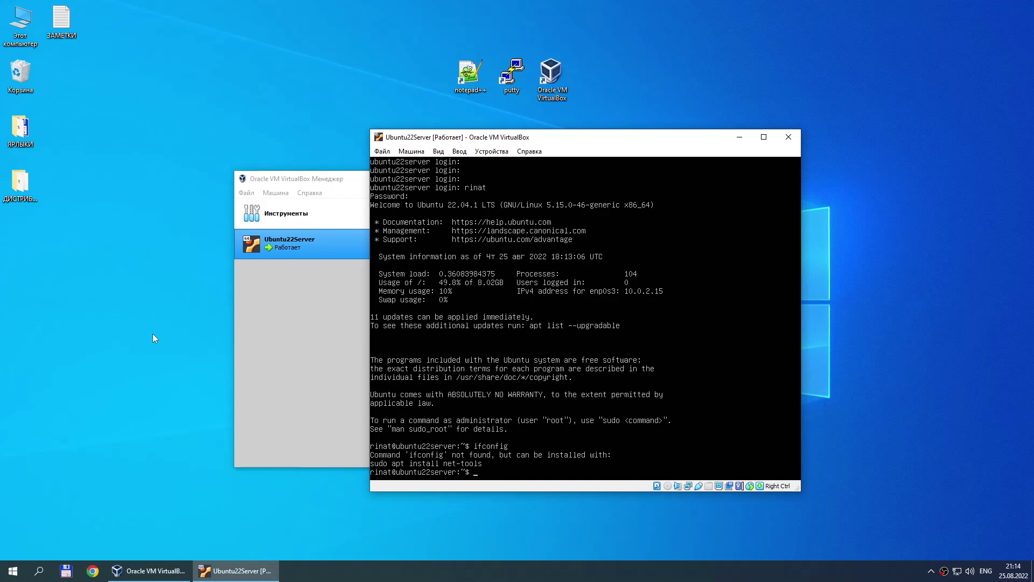
{"action": "left_click", "coordinate": [511, 75]}
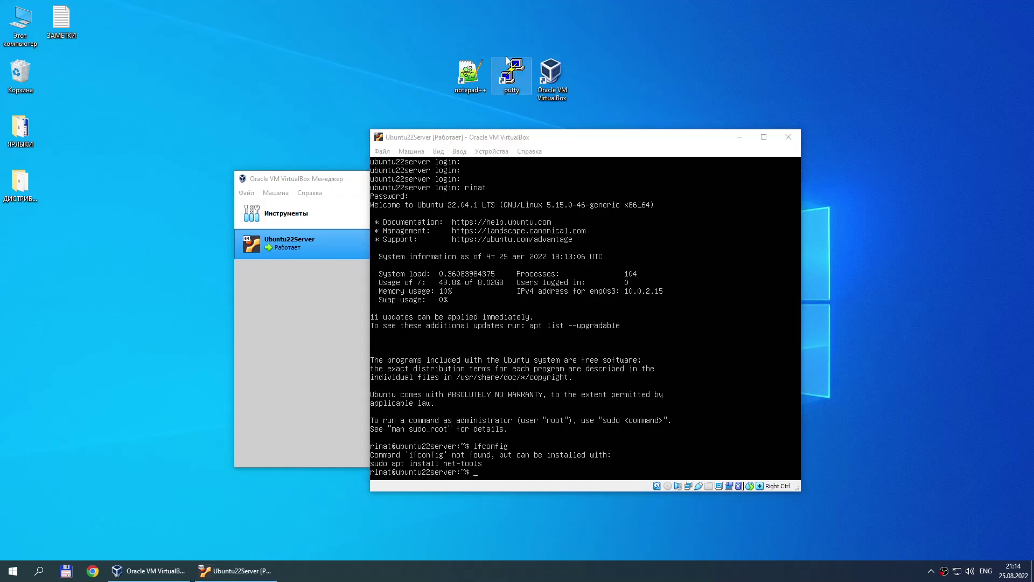
{"action": "left_click", "coordinate": [517, 142]}
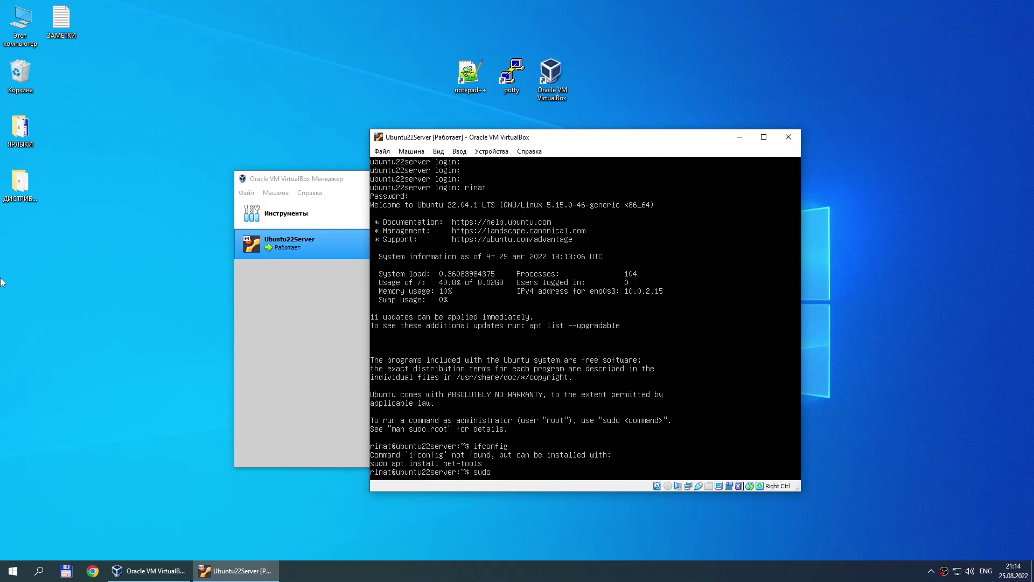
{"action": "key", "text": "BackSpace"}
{"action": "type", "text": "sudo apt install net-tools"}
{"action": "key", "text": "Return"}
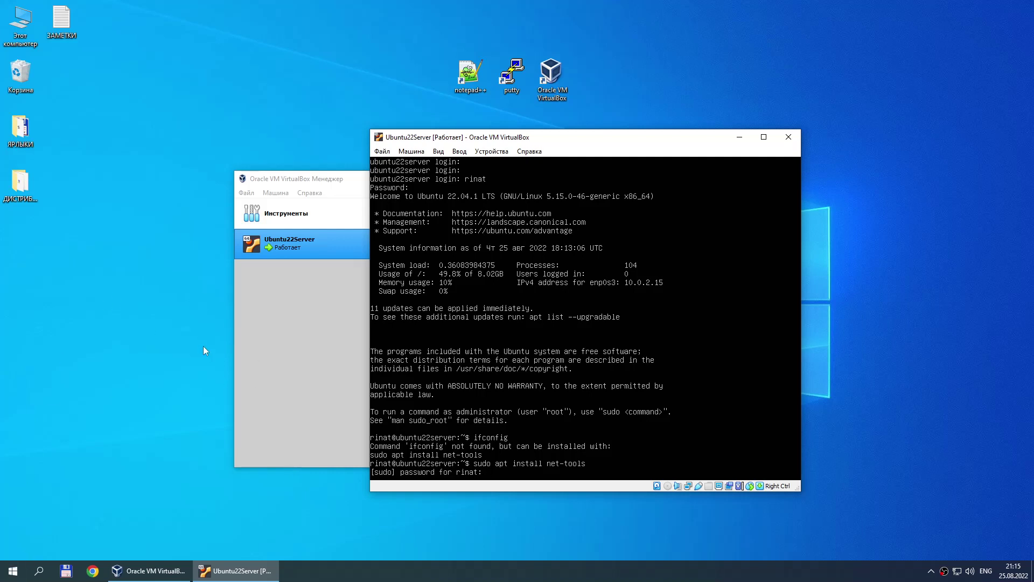
{"action": "key", "text": "Return"}
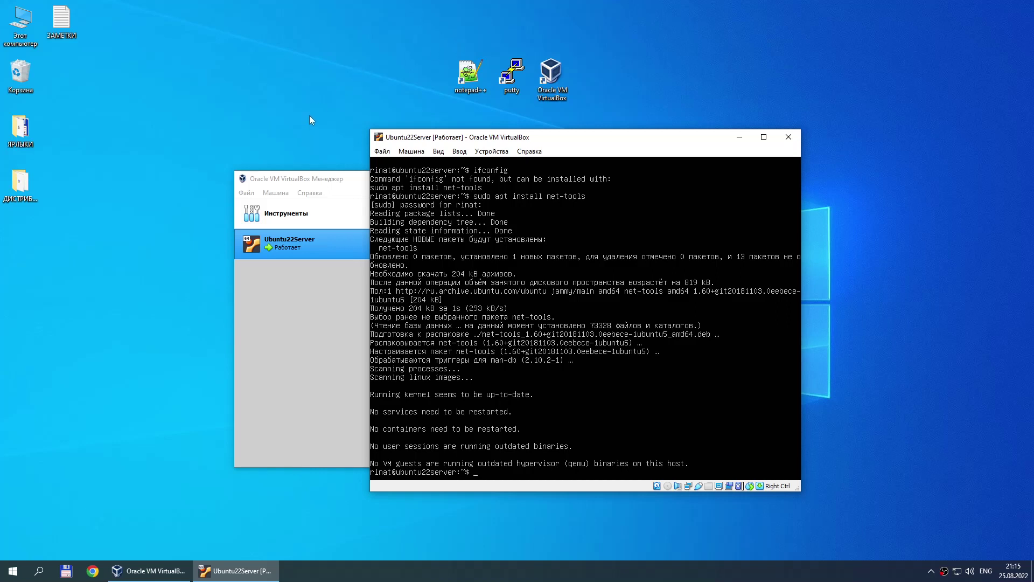
- Run ifconfig to list enp0s3 at 10.0.2.15 and lo, then reposition the console window
{"action": "type", "text": "config"}
{"action": "key", "text": "Return"}
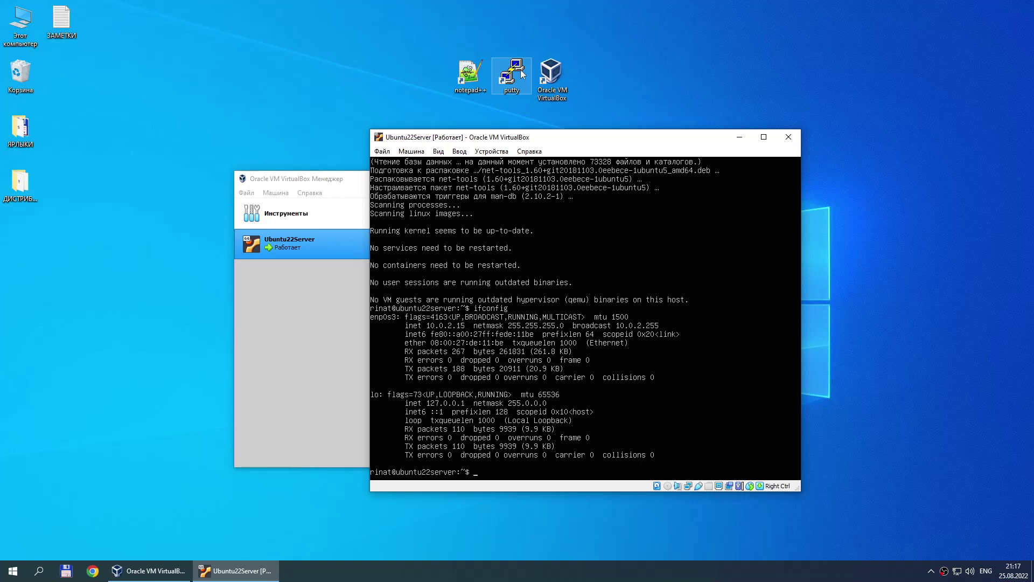
{"action": "left_click_drag", "start_coordinate": [558, 140], "coordinate": [638, 324]}
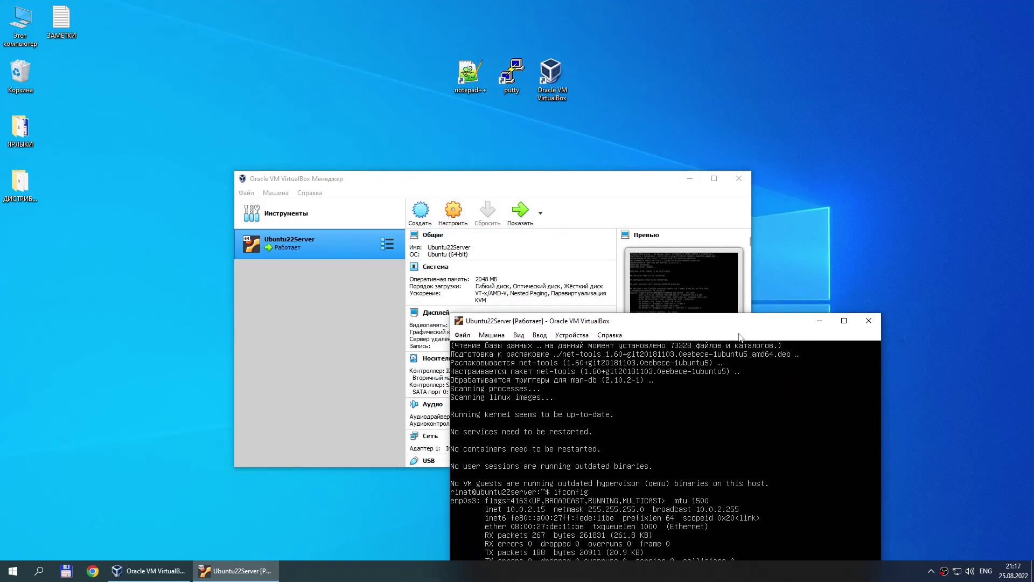
{"action": "left_click_drag", "start_coordinate": [717, 328], "coordinate": [585, 149]}
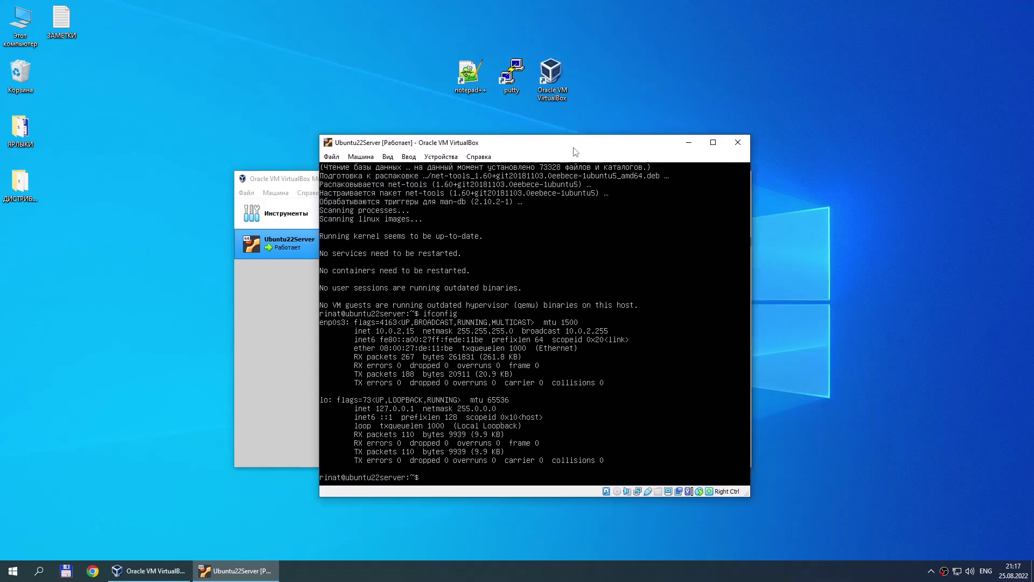
{"action": "left_click_drag", "start_coordinate": [574, 151], "coordinate": [590, 148]}
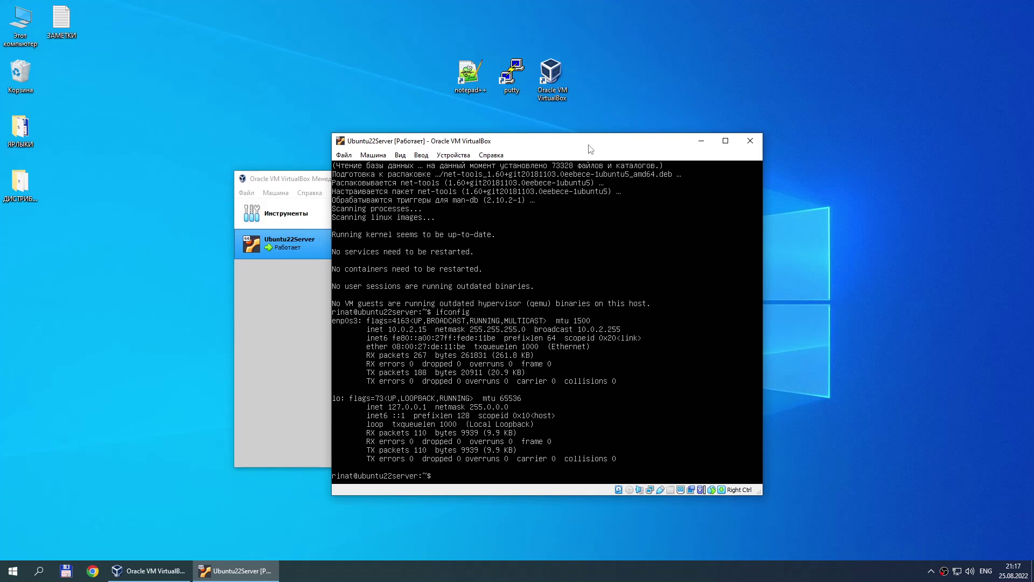
{"action": "left_click_drag", "start_coordinate": [591, 149], "coordinate": [598, 158]}
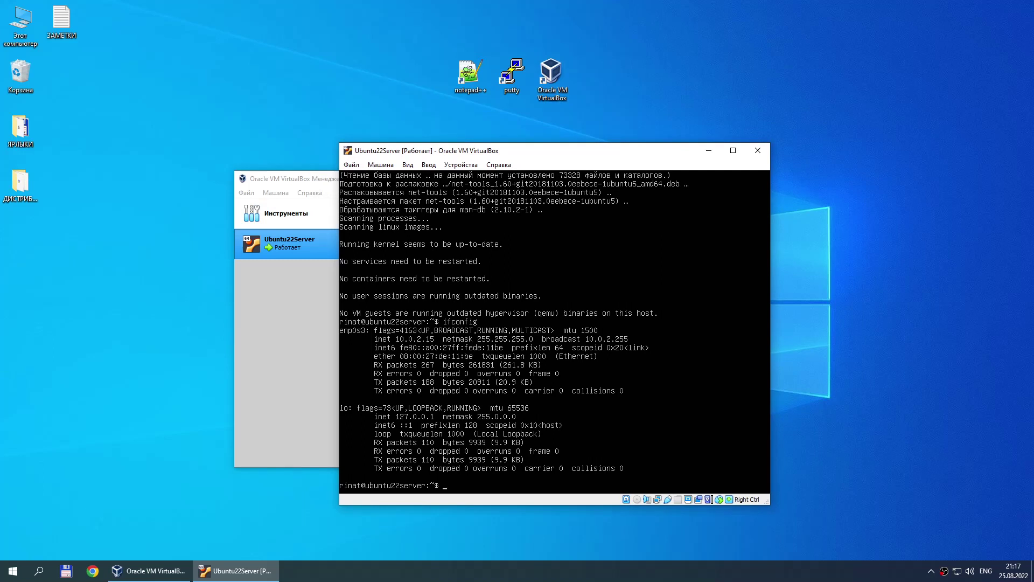
- Edit the recalled apt command to install w3m and confirm the package installation
{"action": "key", "text": "Up"}
{"action": "key", "text": "Up"}
{"action": "key", "text": "Up"}
{"action": "key", "text": "Down"}
{"action": "key", "text": "BackSpace"}
{"action": "key", "text": "BackSpace"}
{"action": "key", "text": "BackSpace"}
{"action": "key", "text": "BackSpace"}
{"action": "key", "text": "BackSpace"}
{"action": "key", "text": "BackSpace"}
{"action": "key", "text": "BackSpace"}
{"action": "type", "text": "w3m"}
{"action": "key", "text": "Return"}
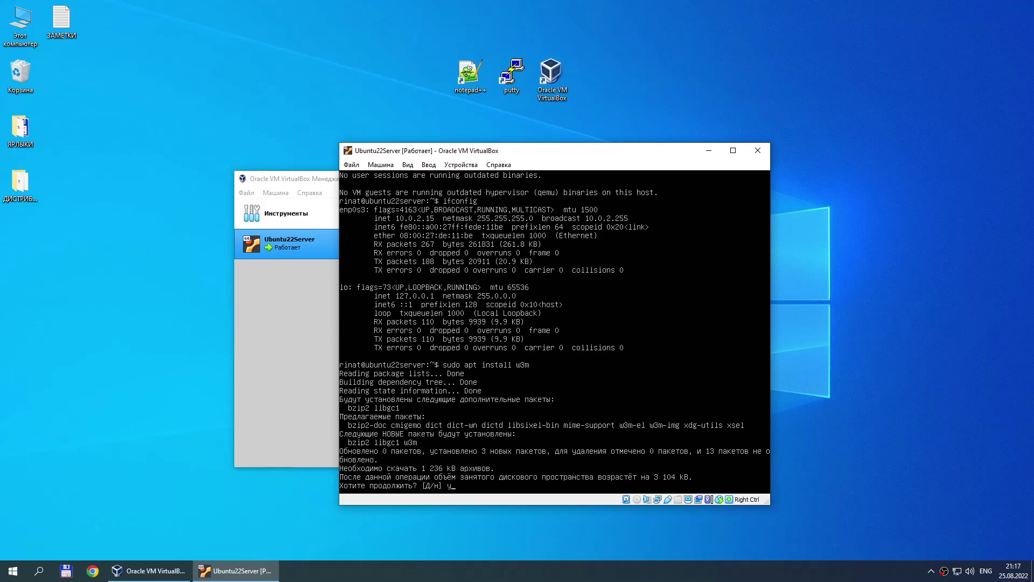
{"action": "key", "text": "Return"}
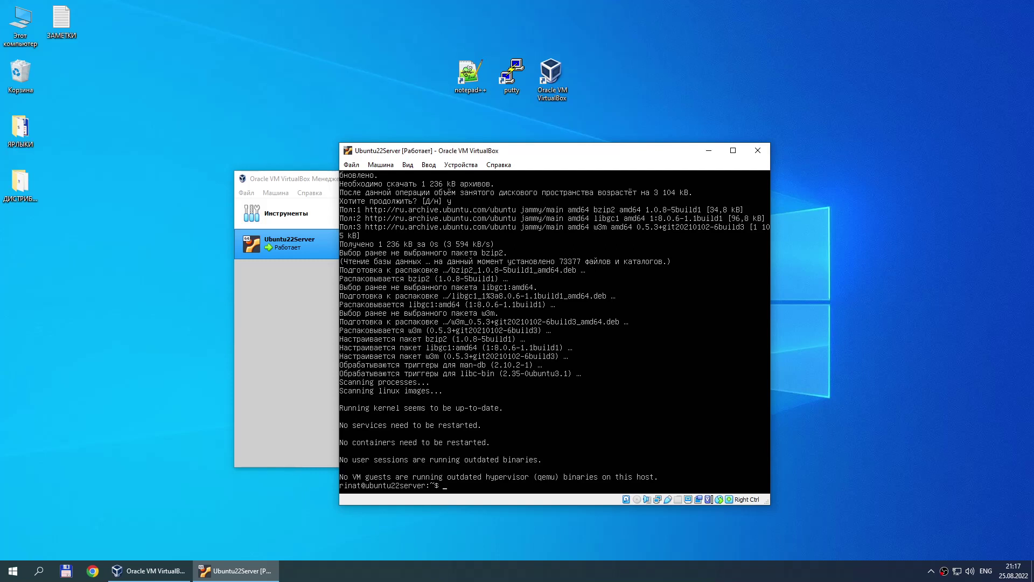
- Step through the command history and leave an empty shell prompt
{"action": "key", "text": "Up"}
{"action": "key", "text": "Up"}
{"action": "left_click_drag", "start_coordinate": [544, 154], "coordinate": [564, 131]}
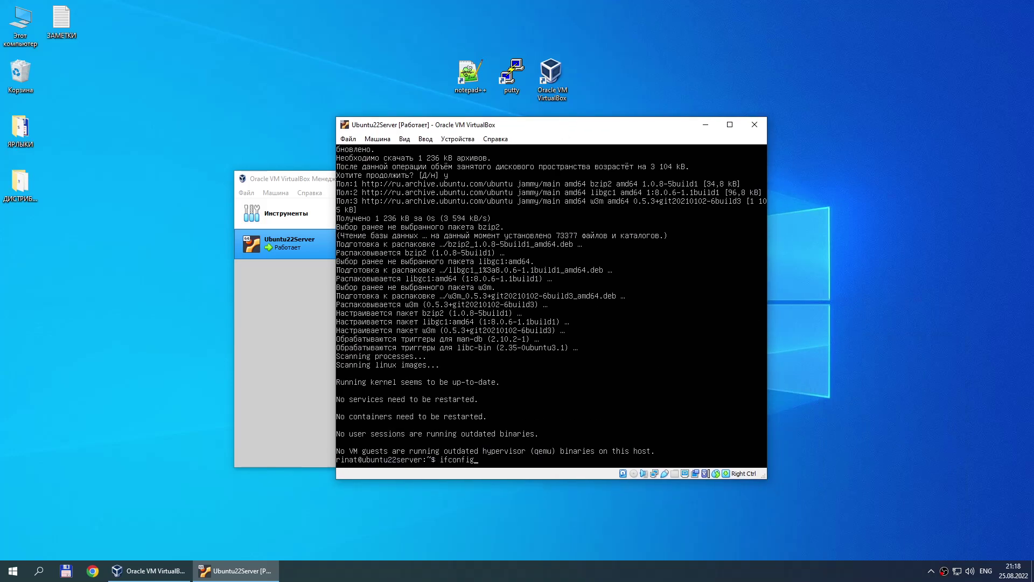
{"action": "key", "text": "Up"}
{"action": "key", "text": "Down"}
{"action": "key", "text": "Up"}
{"action": "key", "text": "Up"}
{"action": "key", "text": "Down"}
{"action": "key", "text": "Down"}
{"action": "key", "text": "Down"}
- Switch Ubuntu22Server's adapter 1 to Сетевой мост on the Realtek PCIe GbE Family Controller and save
{"action": "left_click_drag", "start_coordinate": [599, 128], "coordinate": [693, 164]}
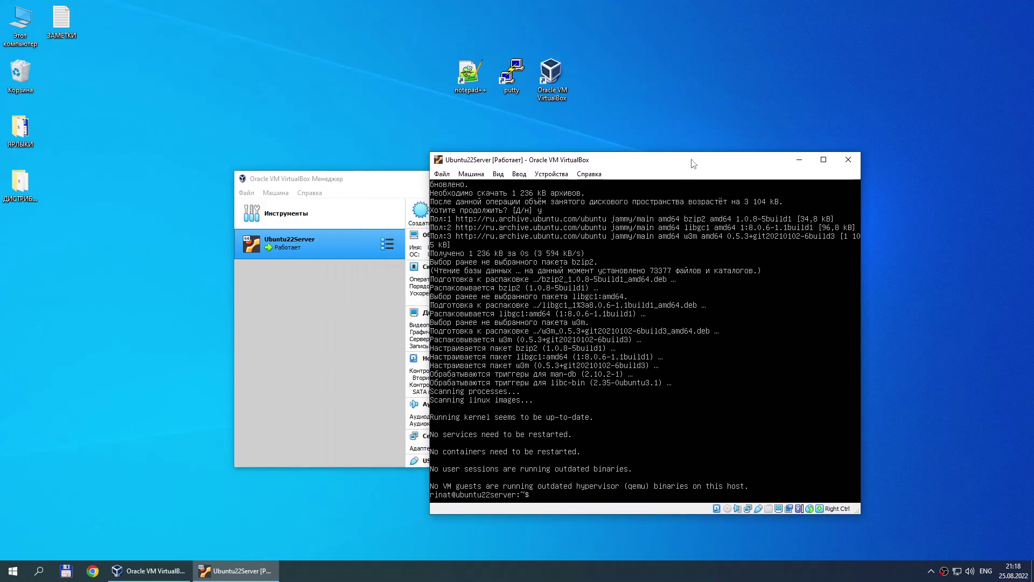
{"action": "right_click", "coordinate": [317, 243]}
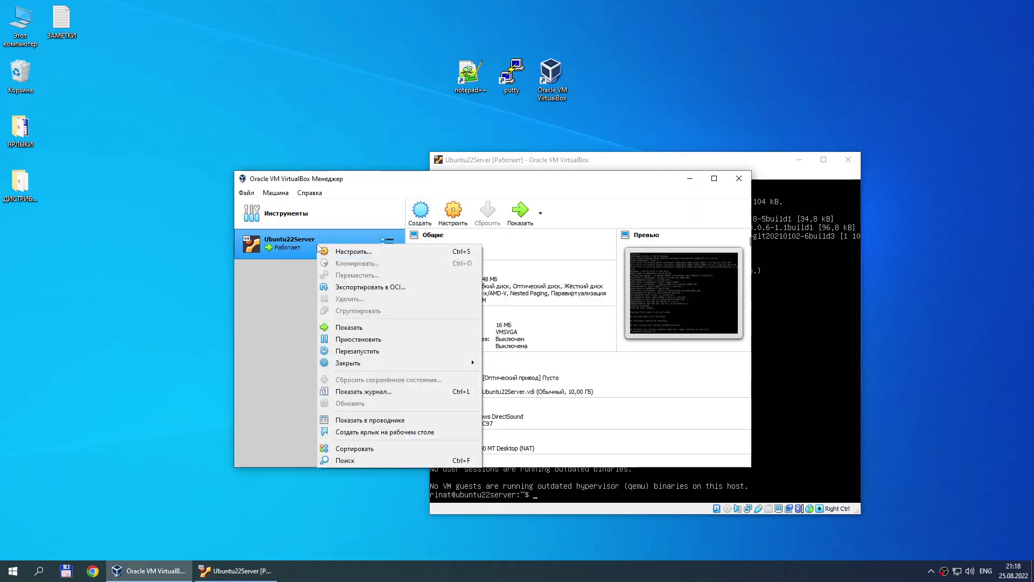
{"action": "left_click", "coordinate": [347, 251]}
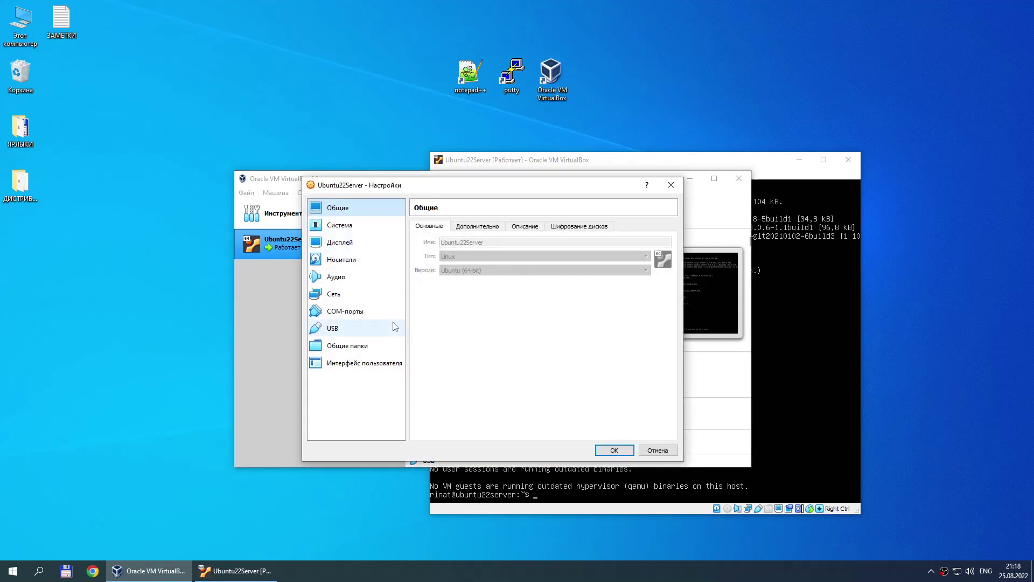
{"action": "left_click", "coordinate": [334, 293]}
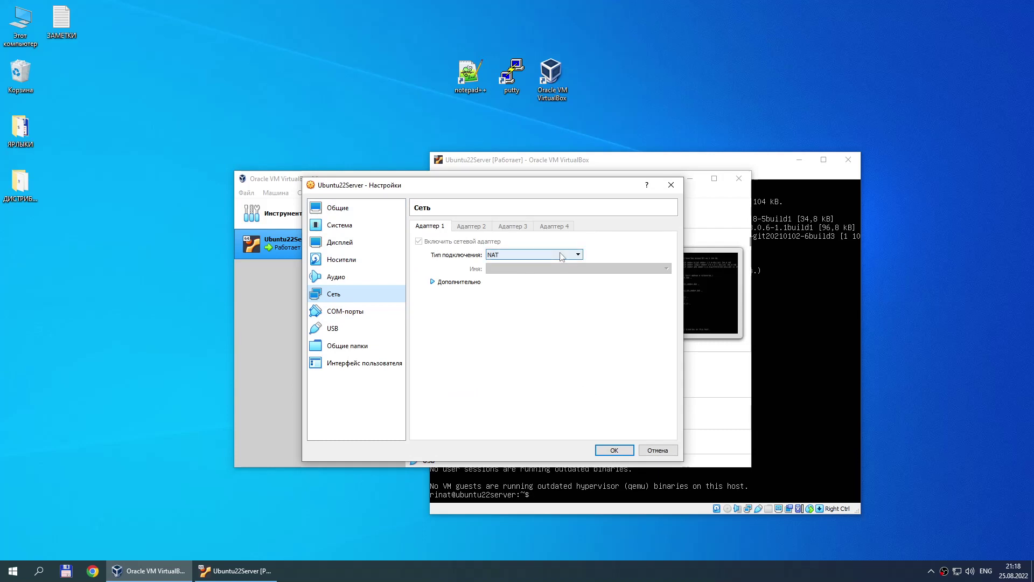
{"action": "left_click", "coordinate": [561, 256]}
{"action": "left_click", "coordinate": [553, 271]}
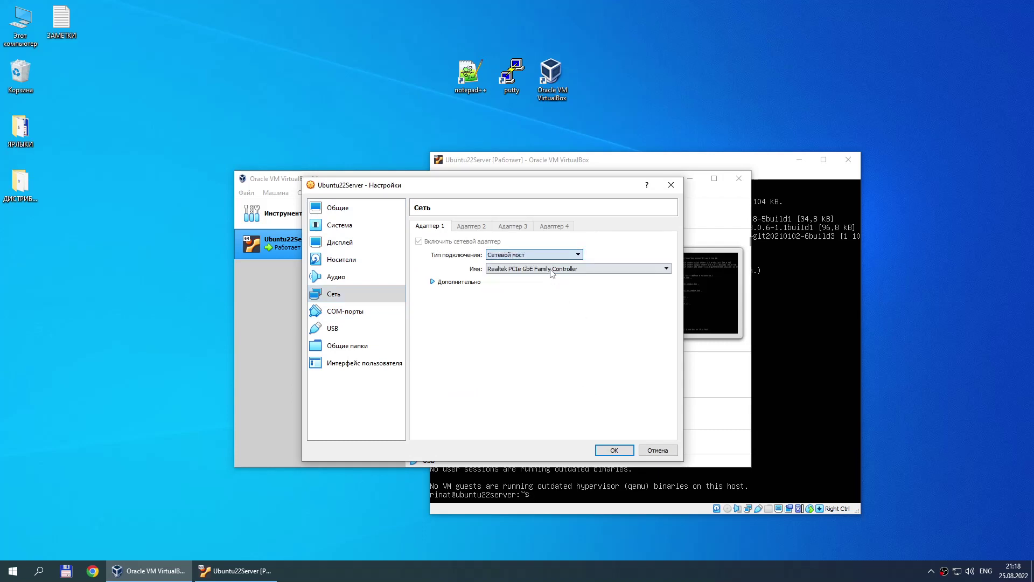
{"action": "left_click", "coordinate": [618, 450]}
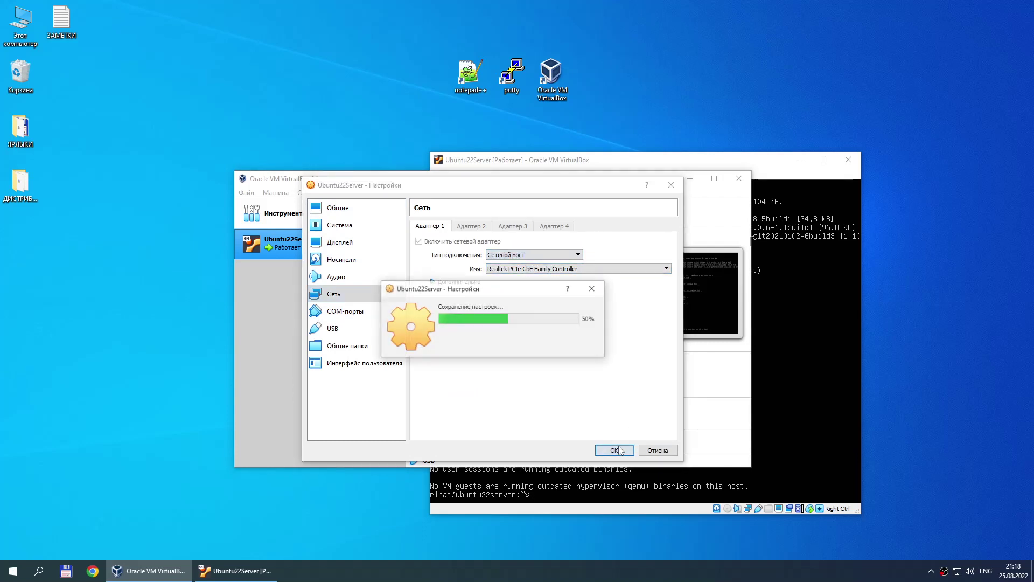
{"action": "left_click", "coordinate": [689, 179]}
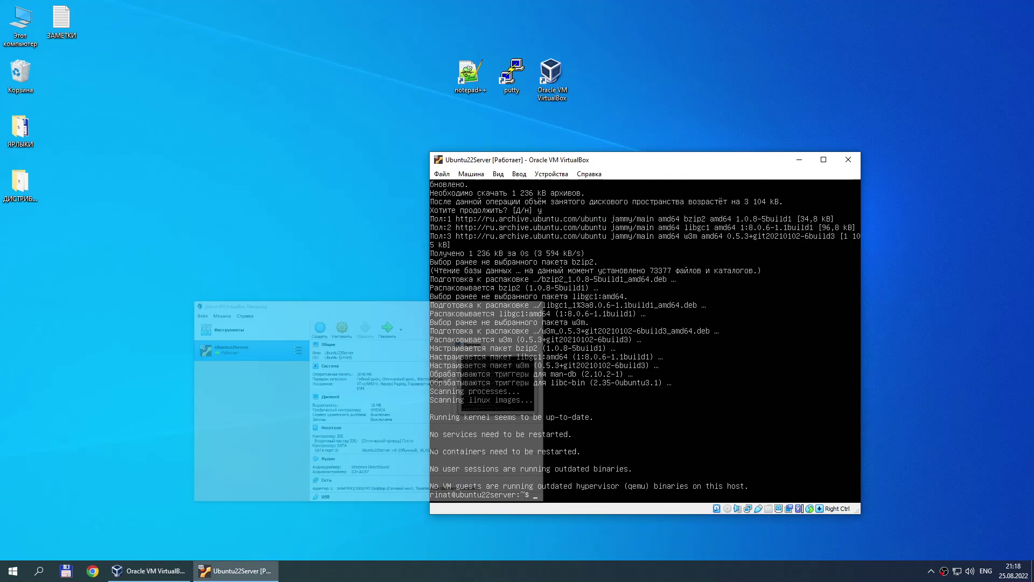
- Rerun ifconfig, now showing enp0s3 at 192.168.1.139 on the bridged LAN
{"action": "left_click_drag", "start_coordinate": [614, 157], "coordinate": [544, 138]}
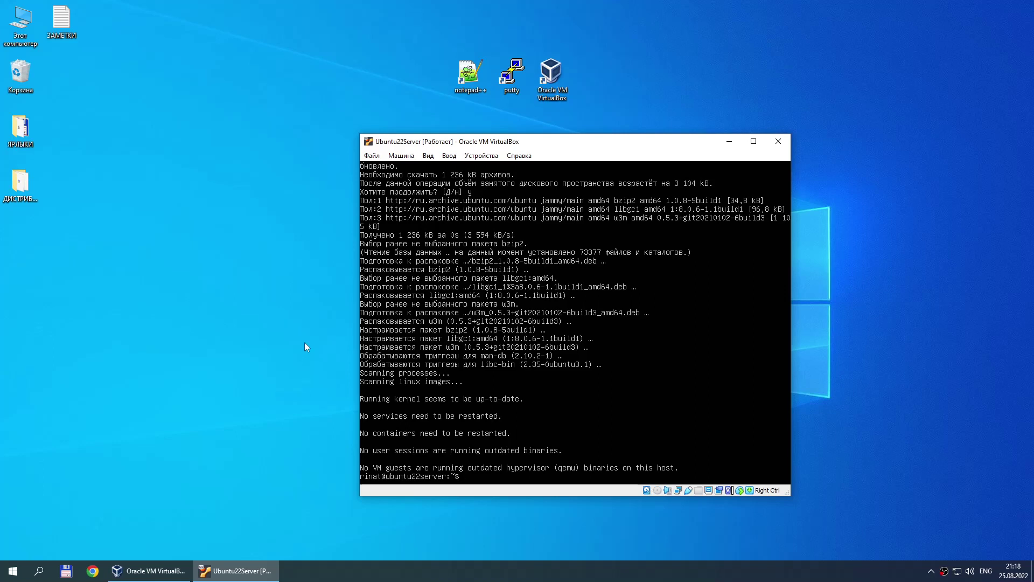
{"action": "key", "text": "Up"}
{"action": "key", "text": "Up"}
{"action": "key", "text": "Return"}
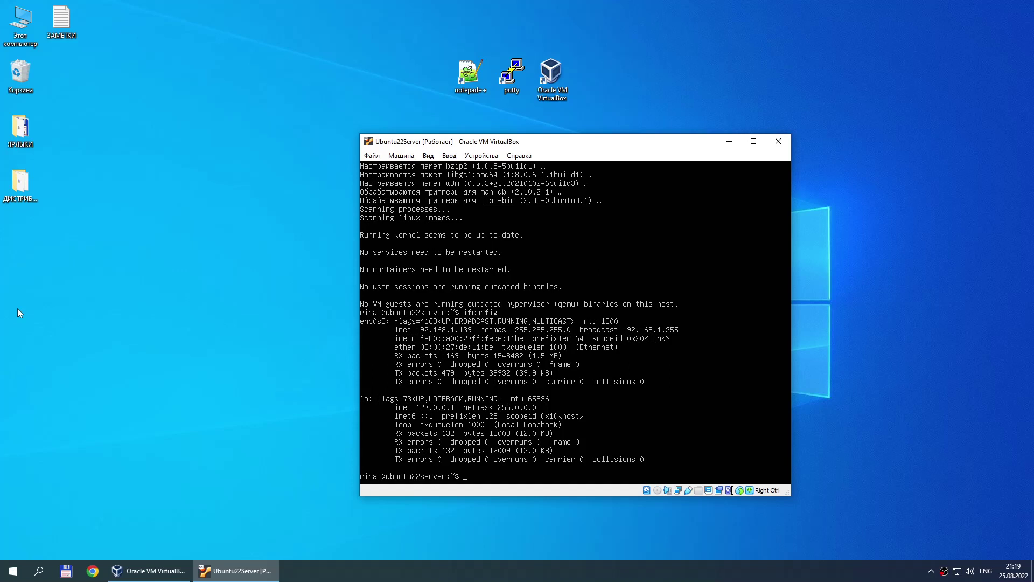
- Run ipconfig in Command Prompt, showing host Ethernet 192.168.1.136 with gateway 192.168.1.117
{"action": "left_click", "coordinate": [41, 571]}
{"action": "type", "text": "cmd"}
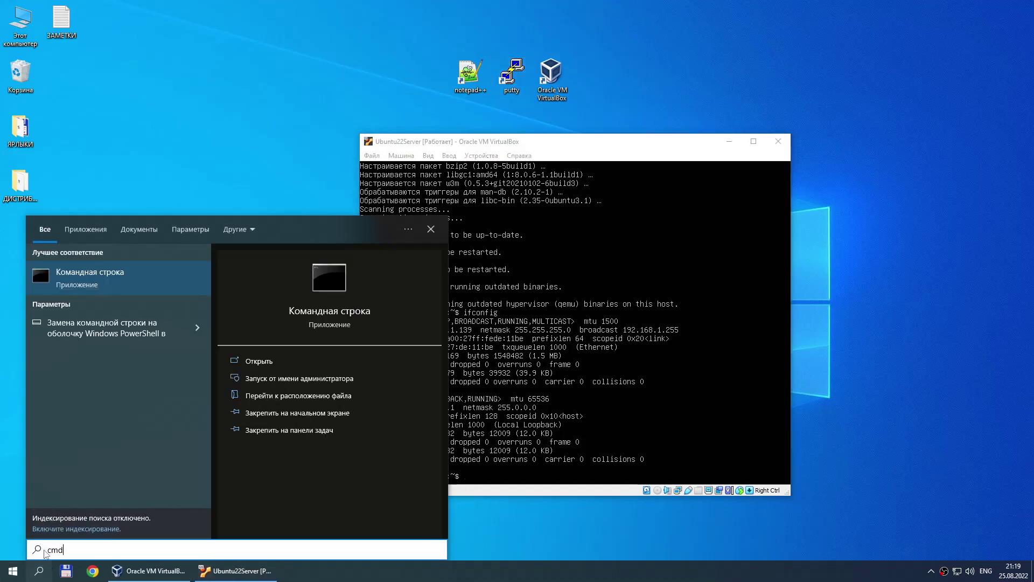
{"action": "key", "text": "ctrl+shift+Return"}
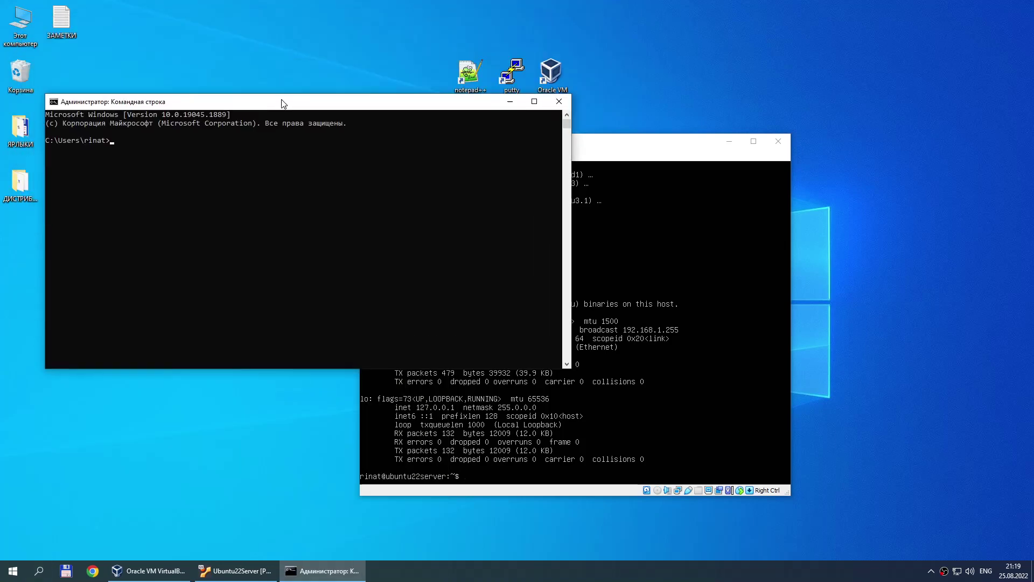
{"action": "type", "text": "ipconfig"}
{"action": "key", "text": "Return"}
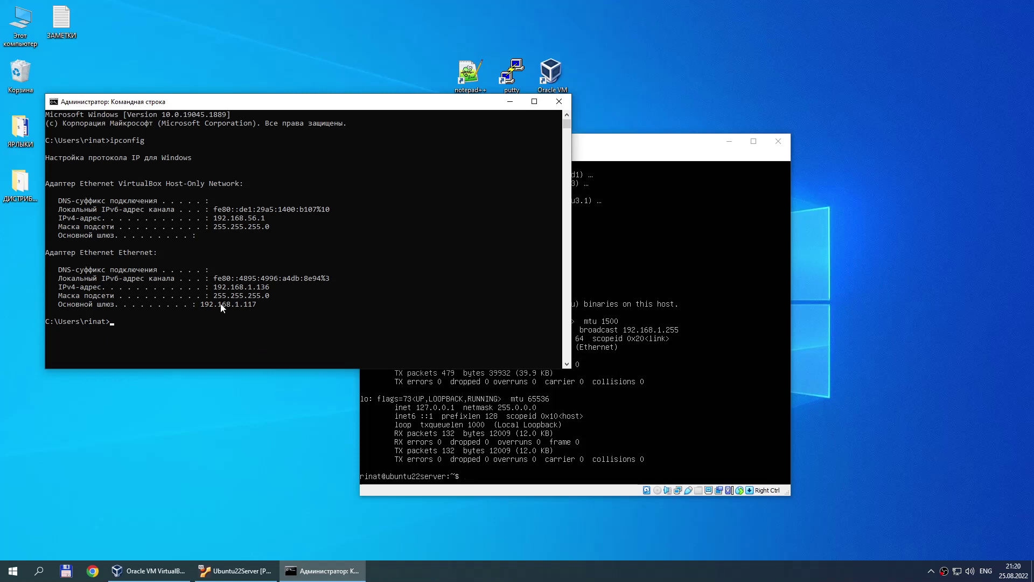
{"action": "key", "text": "alt+Tab"}
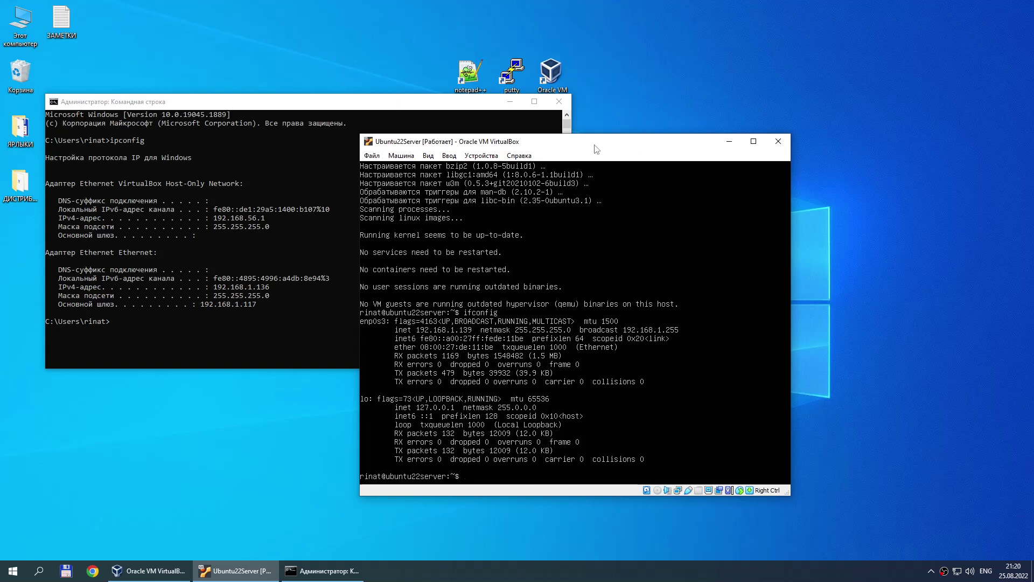
- Close the Command Prompt and position the Ubuntu22Server console, which shows enp0s3 at 192.168.1.139
{"action": "left_click_drag", "start_coordinate": [595, 148], "coordinate": [672, 149]}
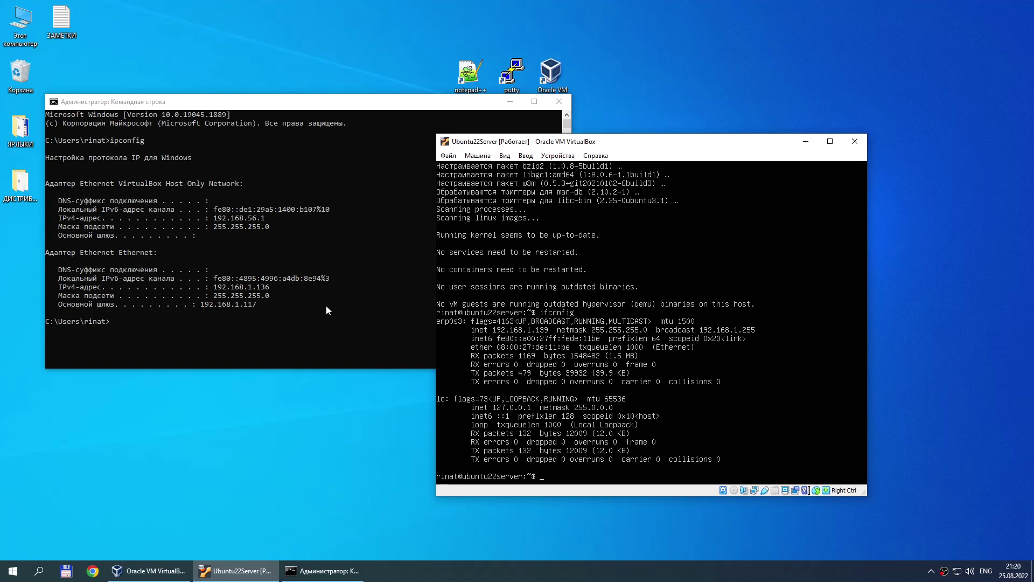
{"action": "left_click", "coordinate": [98, 306]}
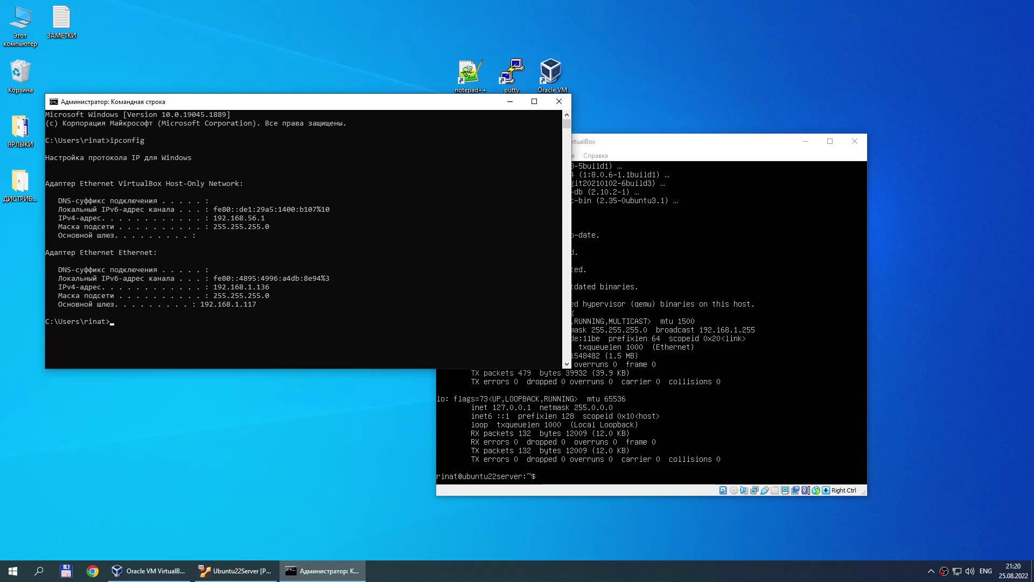
{"action": "left_click", "coordinate": [474, 409]}
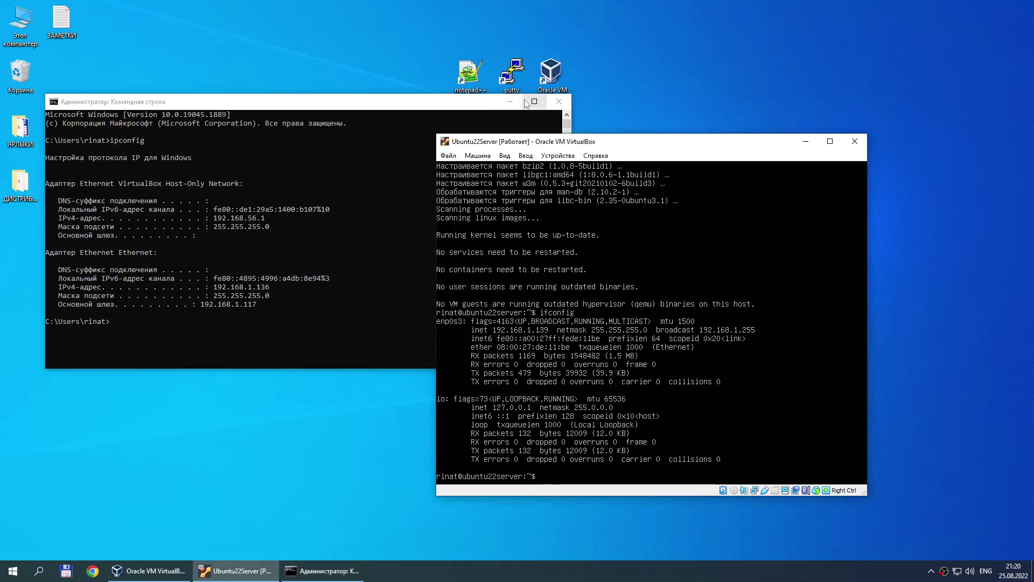
{"action": "left_click", "coordinate": [554, 106]}
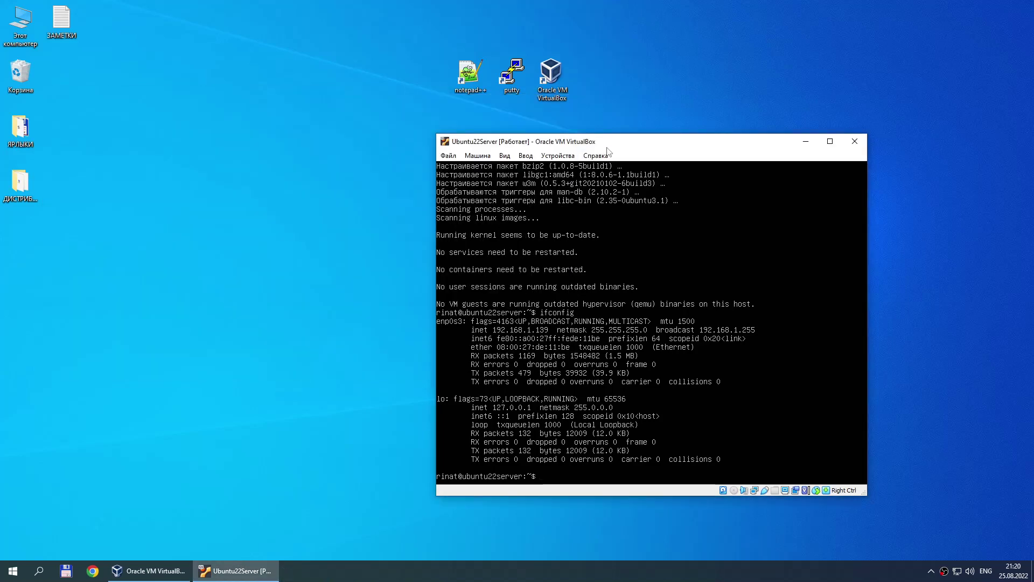
{"action": "mouse_move", "coordinate": [623, 144]}
{"action": "left_mouse_down"}
{"action": "mouse_move", "coordinate": [496, 146]}
{"action": "mouse_move", "coordinate": [616, 128]}
{"action": "left_mouse_up"}
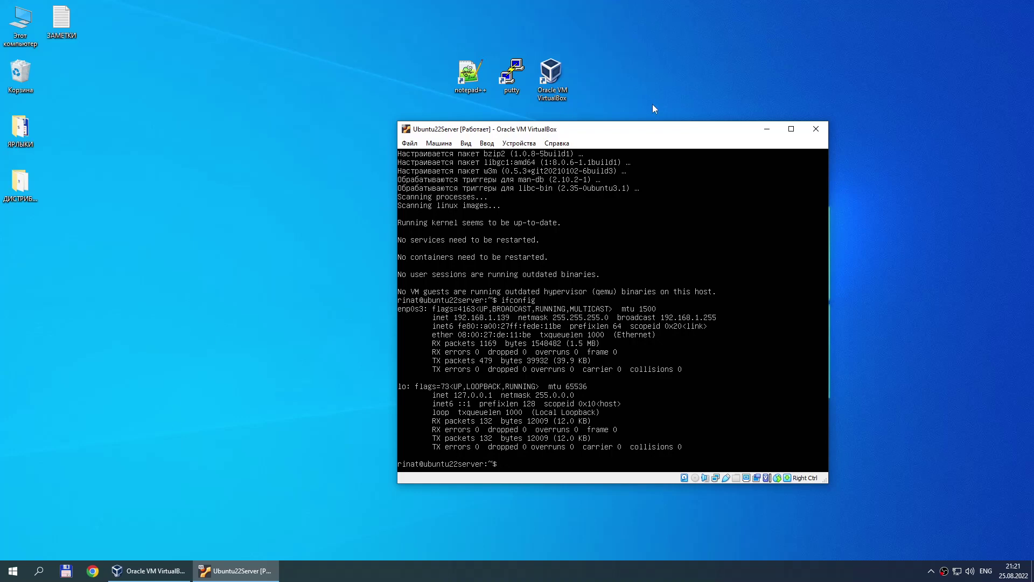
{"action": "left_click_drag", "start_coordinate": [648, 130], "coordinate": [655, 169]}
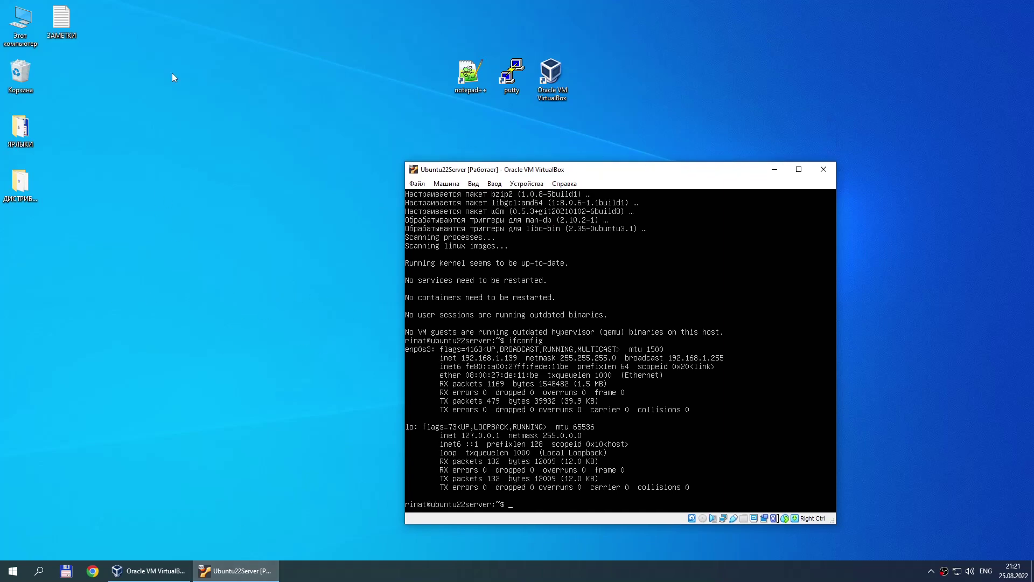
- Launch PuTTY and enter host 192.168.1.139 with session name ubuntu22server
{"action": "double_click", "coordinate": [511, 73]}
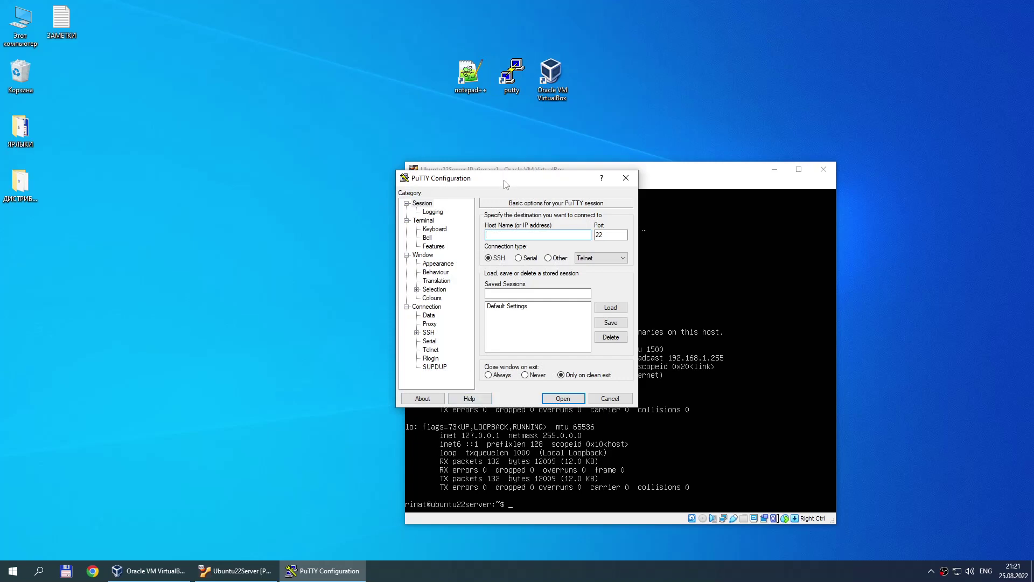
{"action": "left_click_drag", "start_coordinate": [514, 185], "coordinate": [311, 178]}
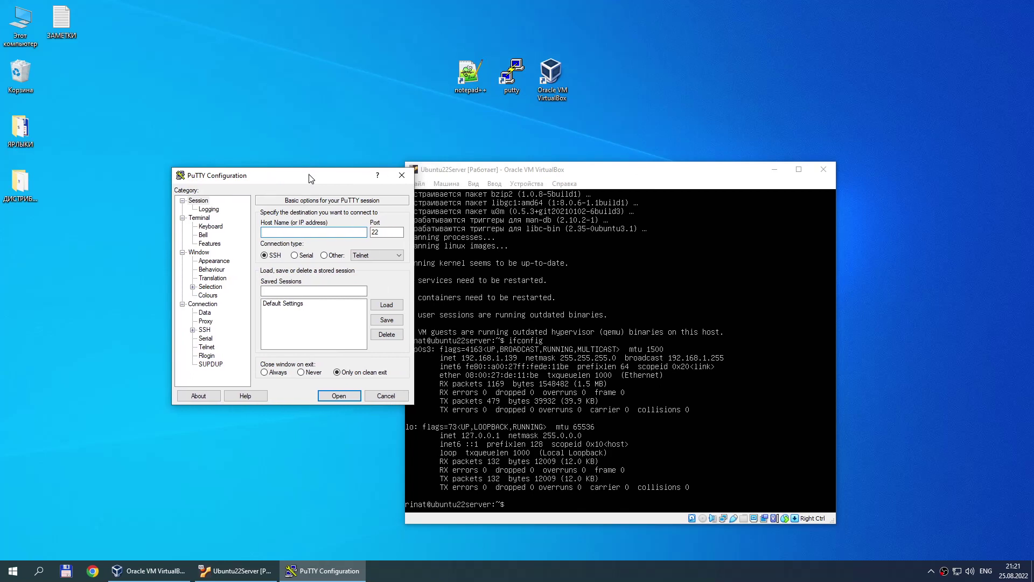
{"action": "type", "text": "192.168.1.139"}
{"action": "left_click", "coordinate": [305, 290]}
{"action": "type", "text": "ubuntu22"}
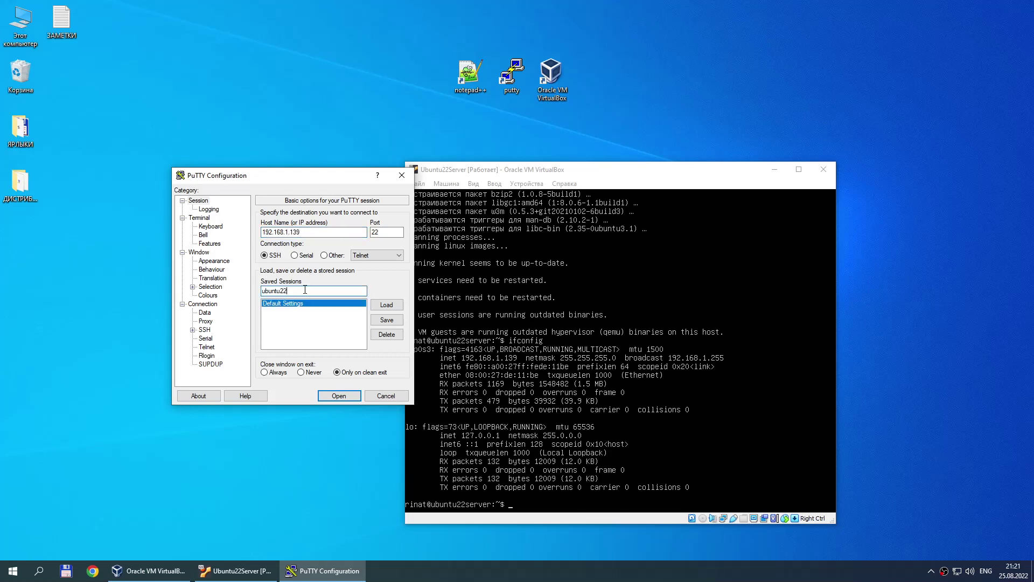
{"action": "type", "text": "server"}
- Check that the Translation remote character set is UTF-8
{"action": "left_click", "coordinate": [204, 262]}
{"action": "left_click", "coordinate": [209, 270]}
{"action": "left_click", "coordinate": [211, 278]}
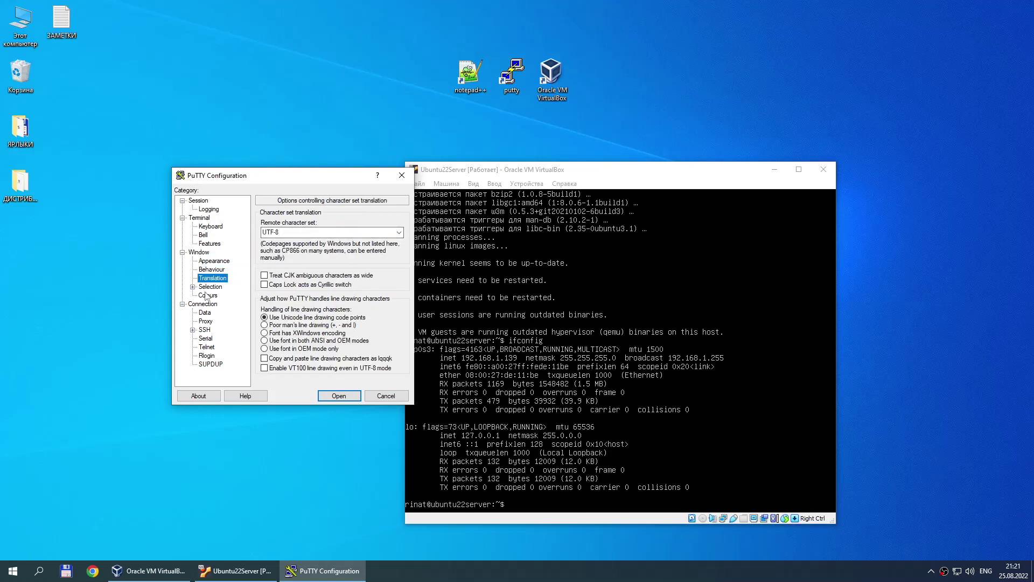
{"action": "left_click", "coordinate": [198, 201]}
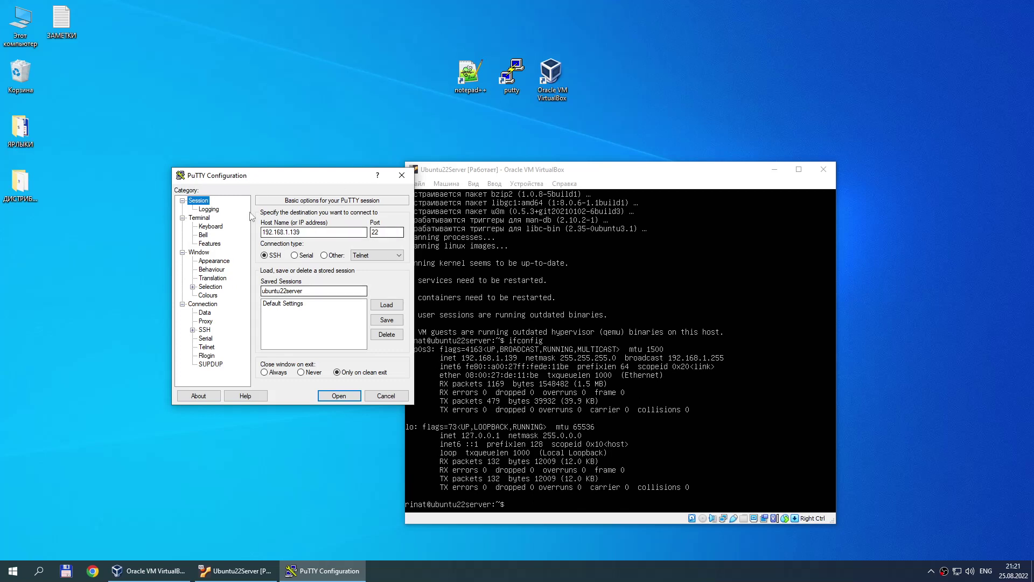
- Save the ubuntu22server session for 192.168.1.139 on port 22 and load it back
{"action": "double_click", "coordinate": [314, 231]}
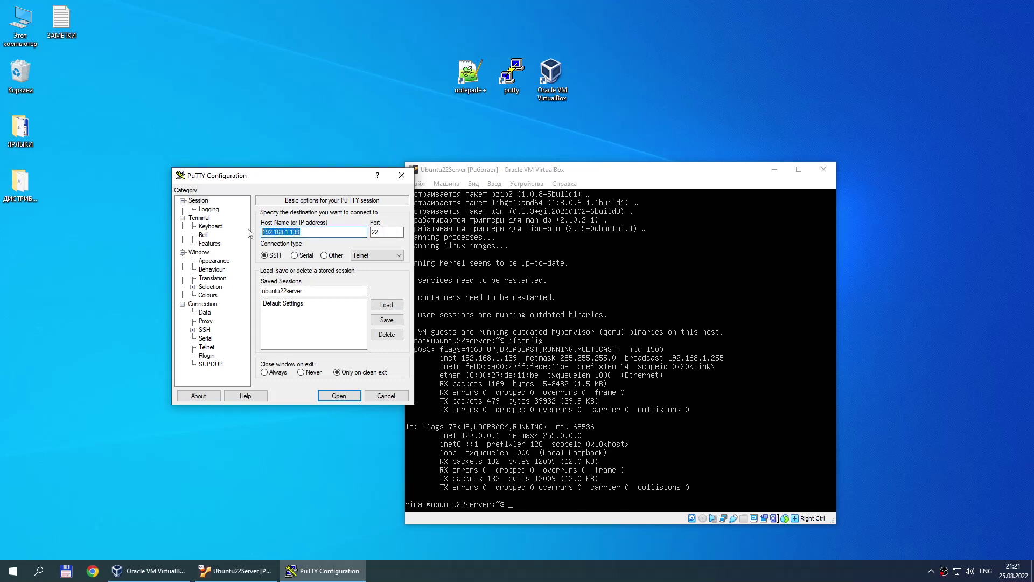
{"action": "left_click_drag", "start_coordinate": [304, 290], "coordinate": [271, 290]}
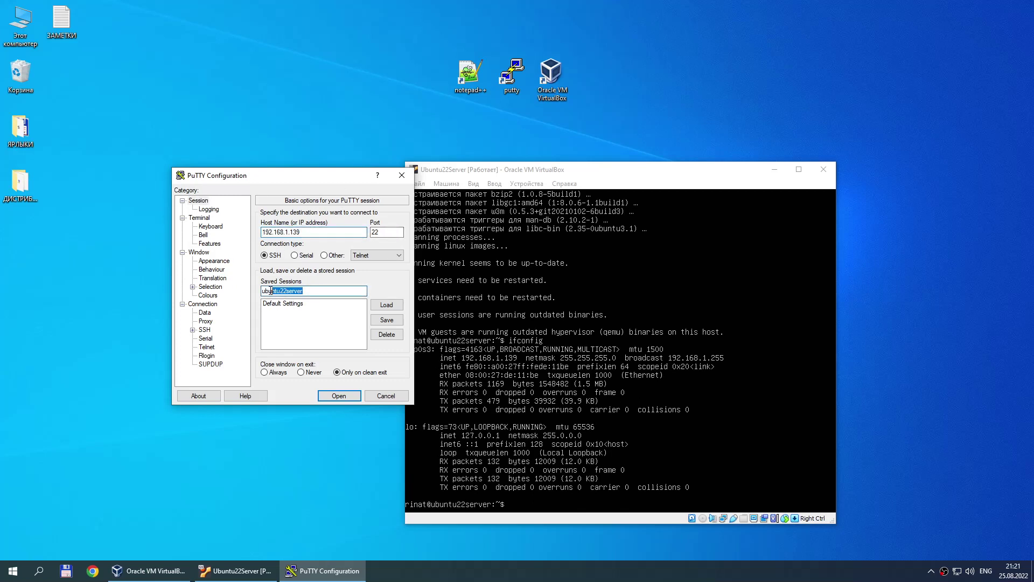
{"action": "left_click", "coordinate": [385, 321]}
{"action": "left_click", "coordinate": [277, 312]}
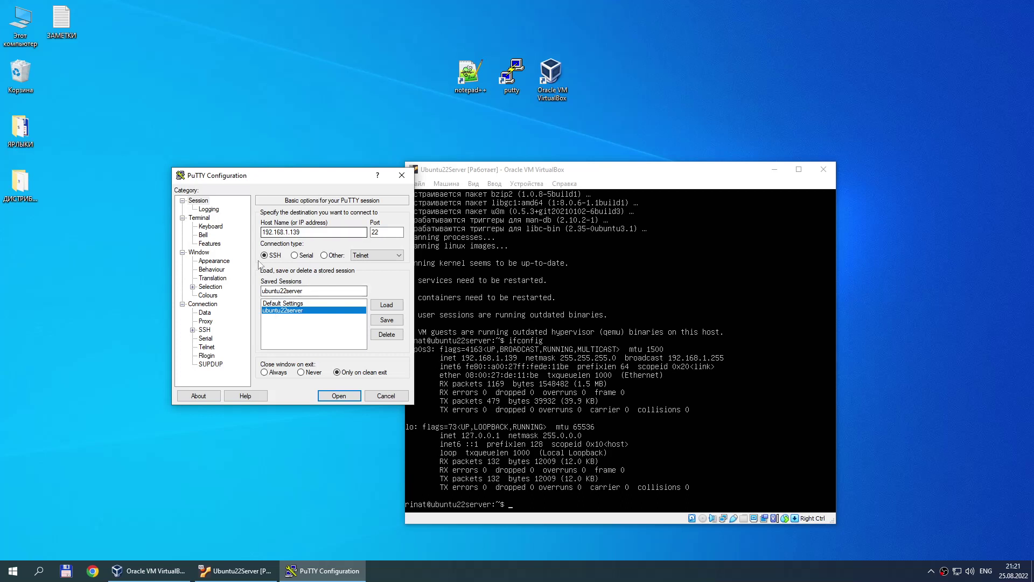
{"action": "left_click", "coordinate": [392, 306]}
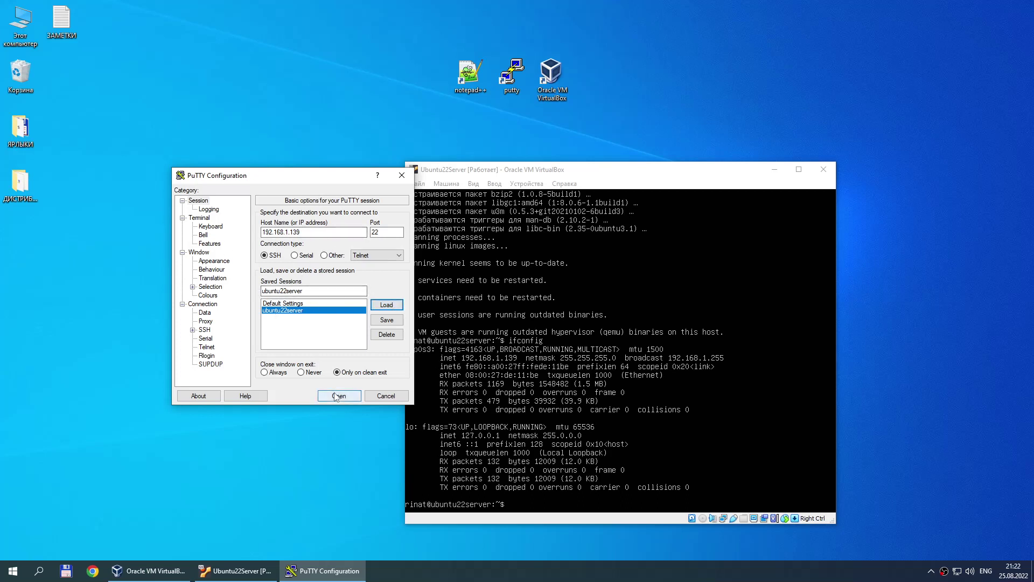
{"action": "left_click_drag", "start_coordinate": [299, 178], "coordinate": [237, 161]}
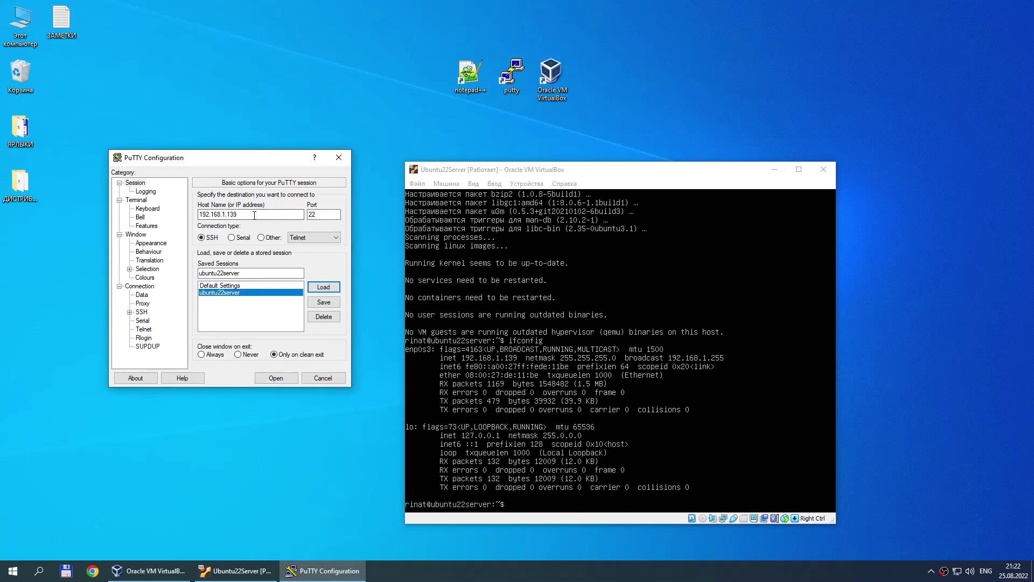
{"action": "double_click", "coordinate": [205, 215]}
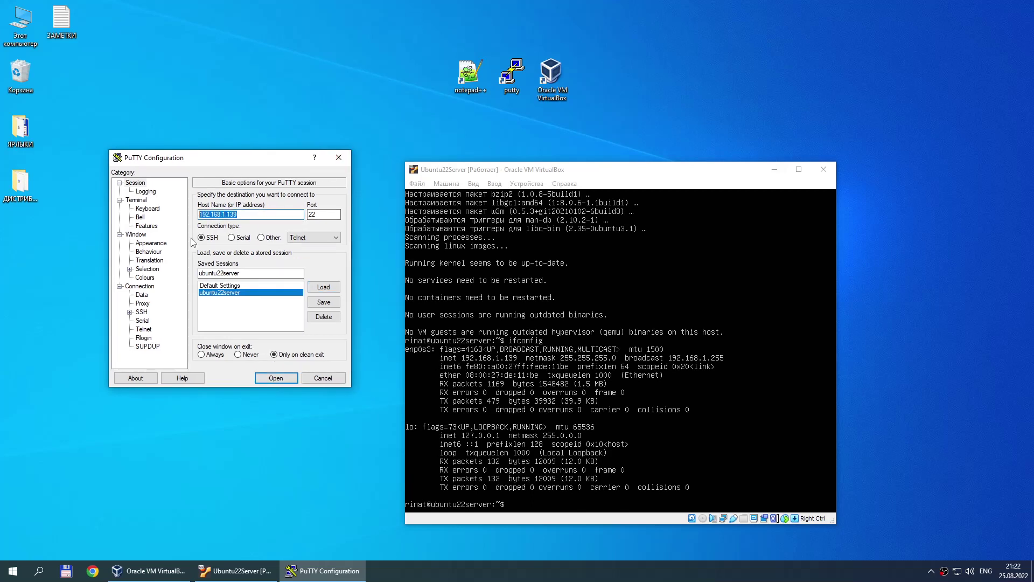
- Connect to 192.168.1.139 and accept the server's host key
{"action": "left_click", "coordinate": [278, 379]}
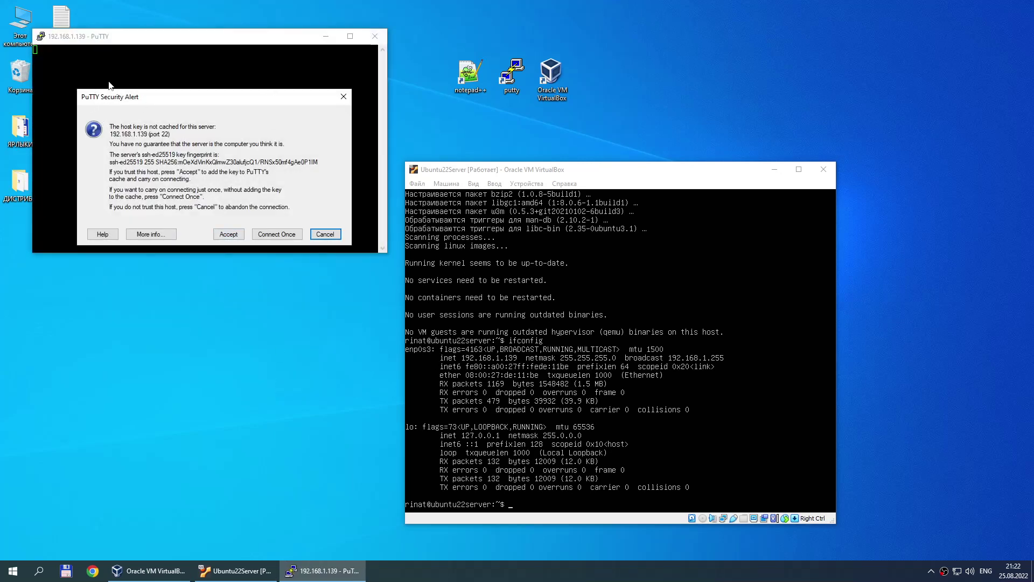
{"action": "left_click", "coordinate": [233, 237]}
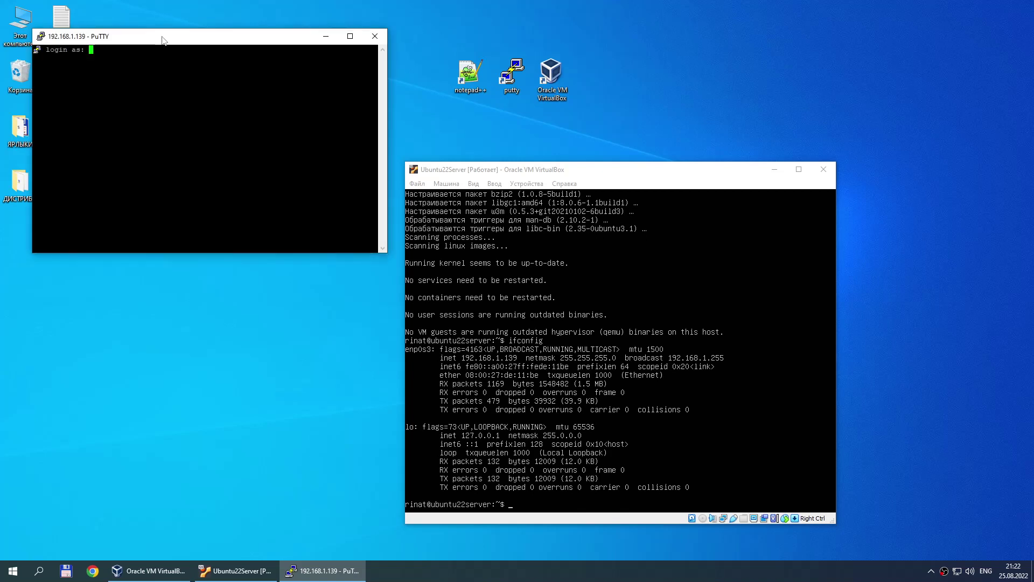
{"action": "left_click_drag", "start_coordinate": [161, 38], "coordinate": [210, 219]}
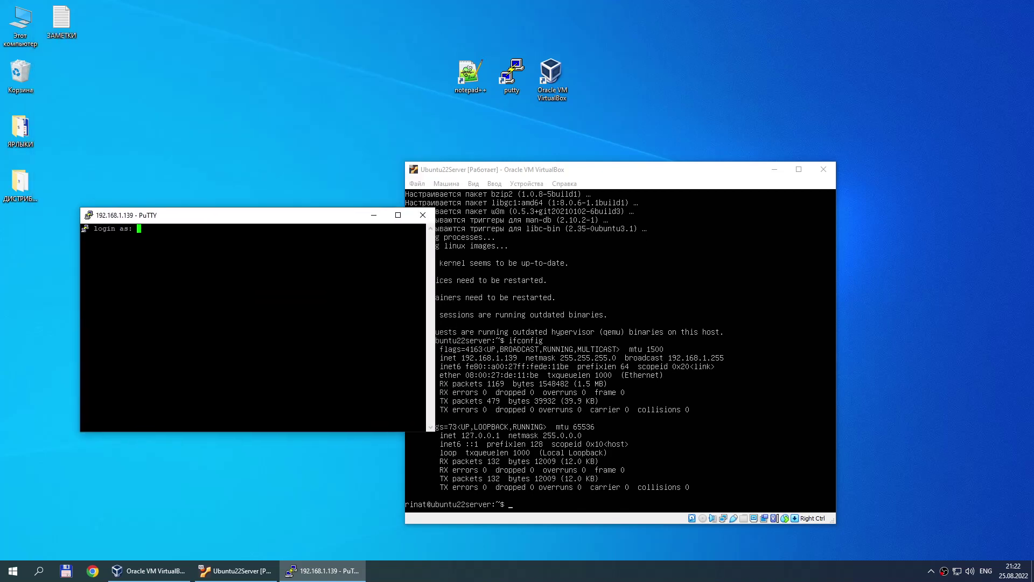
{"action": "left_click_drag", "start_coordinate": [89, 228], "coordinate": [132, 228]}
{"action": "left_click", "coordinate": [204, 225]}
- Log in with the account user name, then close the SSH session
{"action": "type", "text": "rinat"}
{"action": "key", "text": "Return"}
{"action": "key", "text": "Return"}
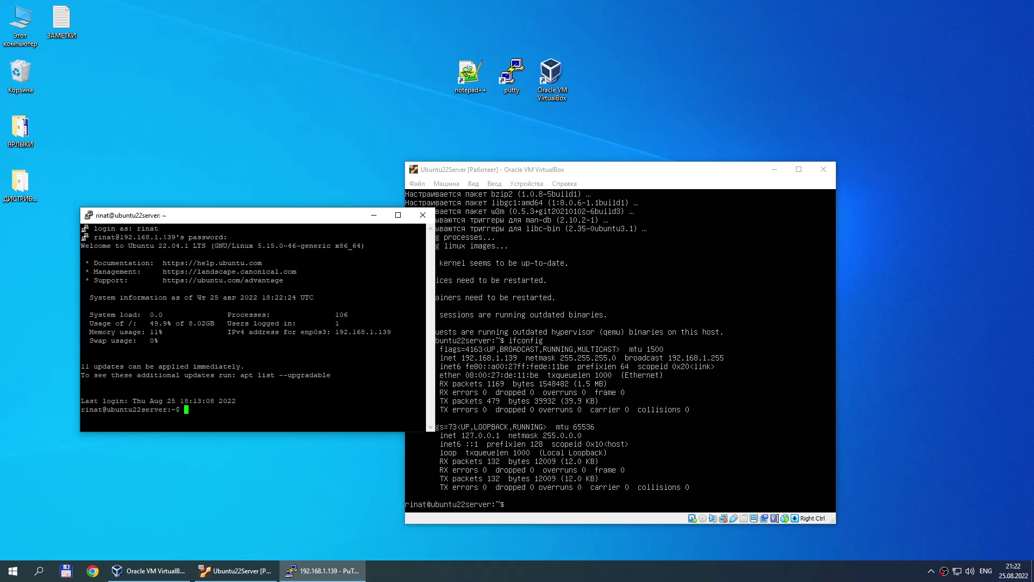
{"action": "left_click_drag", "start_coordinate": [420, 410], "coordinate": [82, 225]}
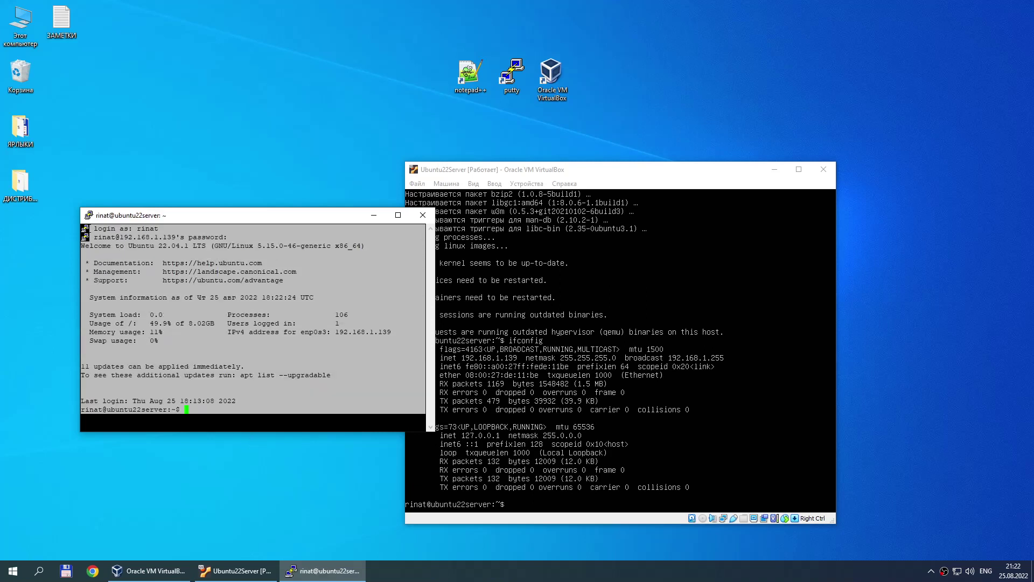
{"action": "left_click", "coordinate": [149, 291]}
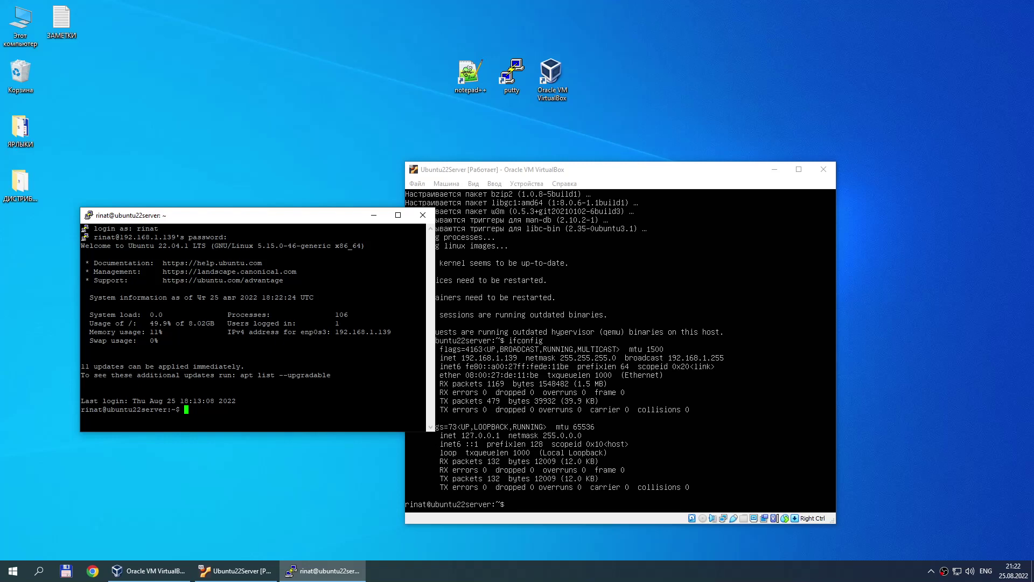
{"action": "left_click", "coordinate": [423, 215]}
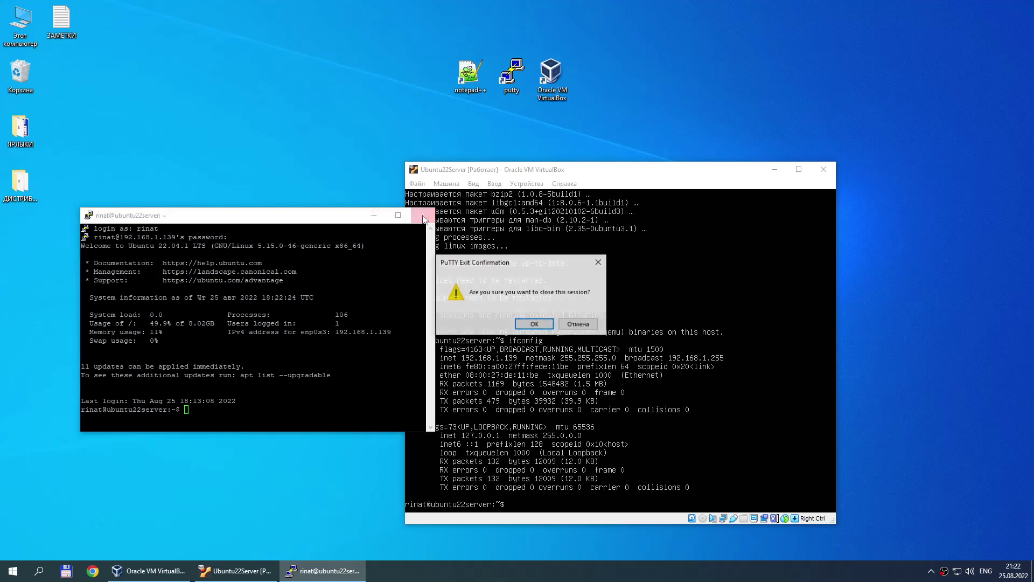
{"action": "left_click", "coordinate": [532, 325]}
- Reload the ubuntu22server session and set its terminal font size to 18
{"action": "double_click", "coordinate": [516, 80]}
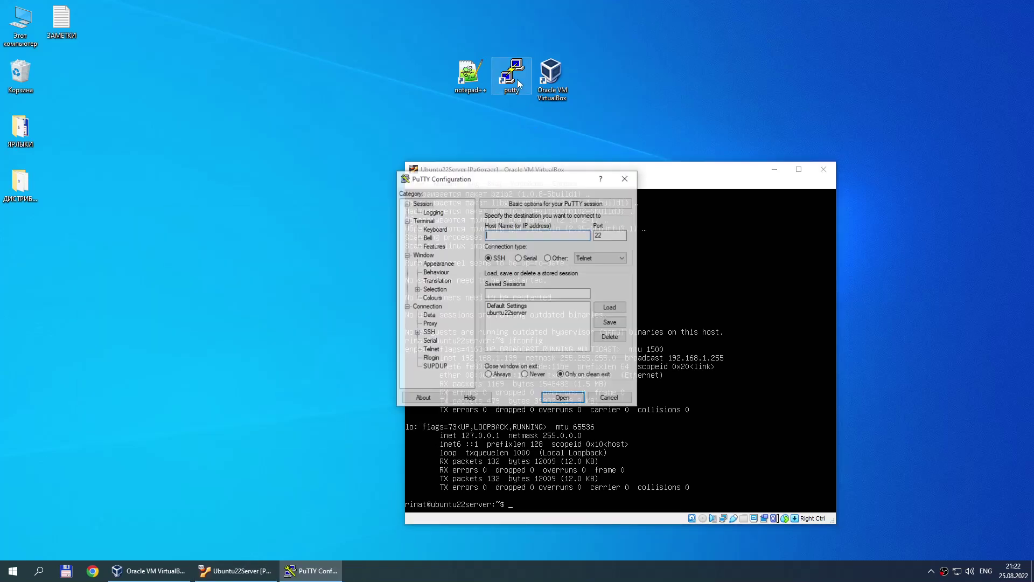
{"action": "left_click_drag", "start_coordinate": [506, 183], "coordinate": [303, 141]}
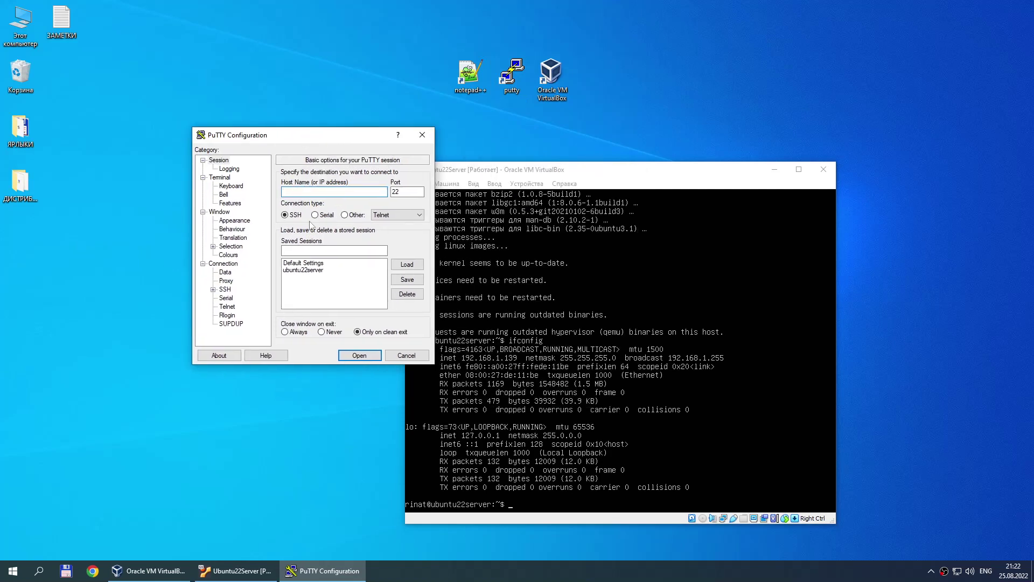
{"action": "left_click", "coordinate": [312, 270]}
{"action": "left_click", "coordinate": [412, 267]}
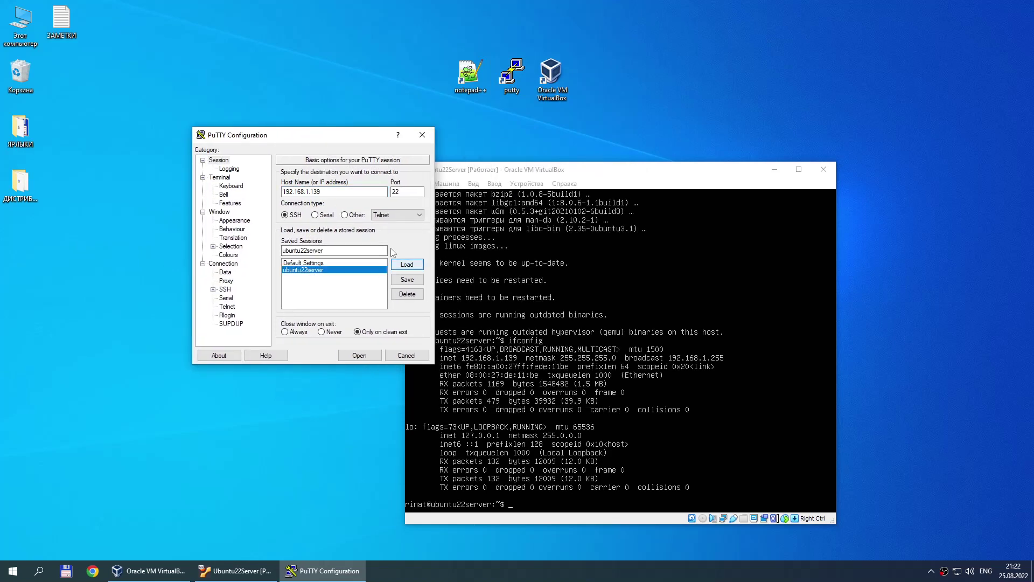
{"action": "left_click", "coordinate": [233, 221]}
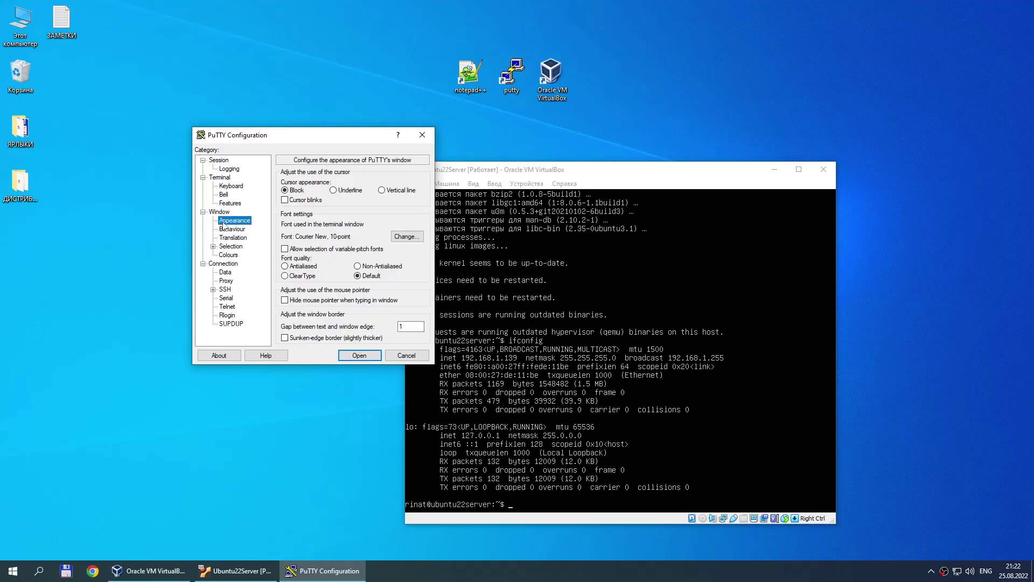
{"action": "left_click", "coordinate": [407, 236]}
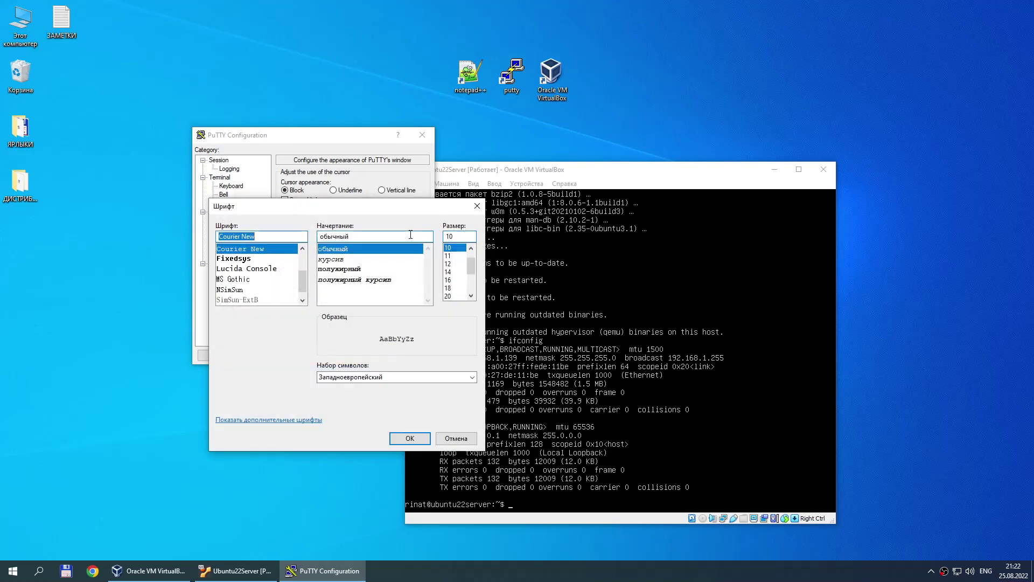
{"action": "left_click", "coordinate": [455, 288]}
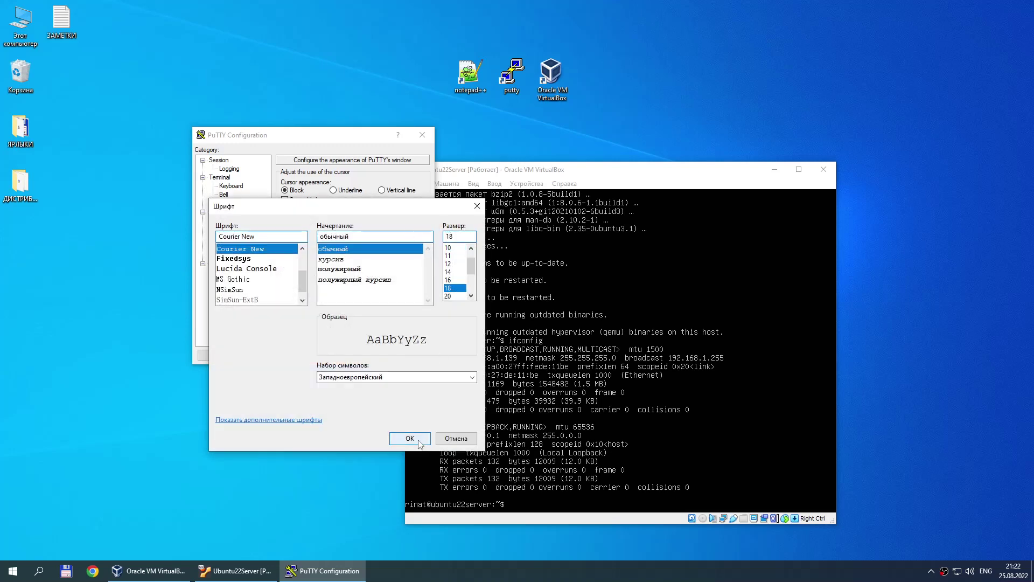
{"action": "left_click", "coordinate": [420, 441]}
- Set the Default Foreground colour to white
{"action": "left_click", "coordinate": [228, 255]}
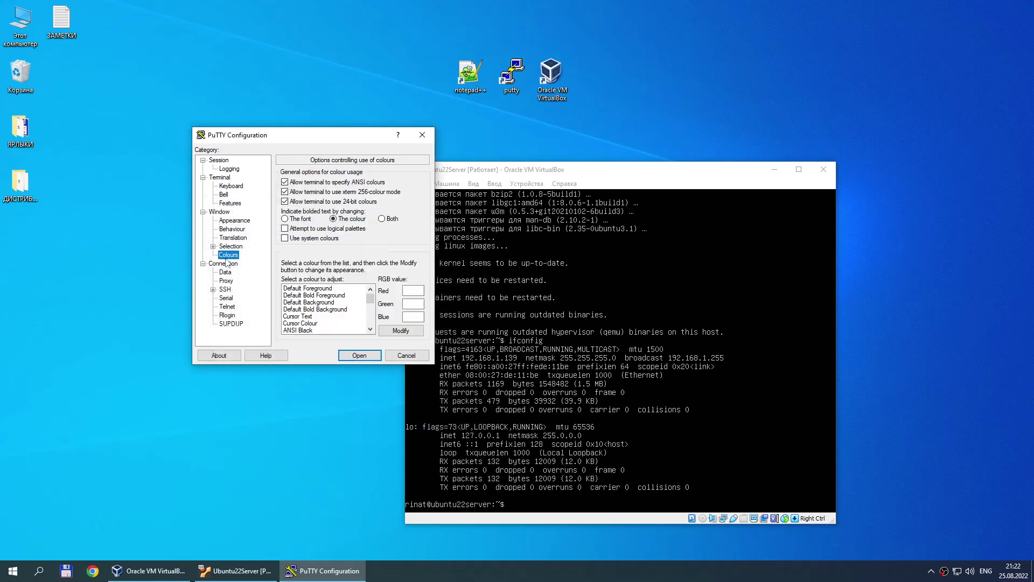
{"action": "left_click", "coordinate": [303, 303]}
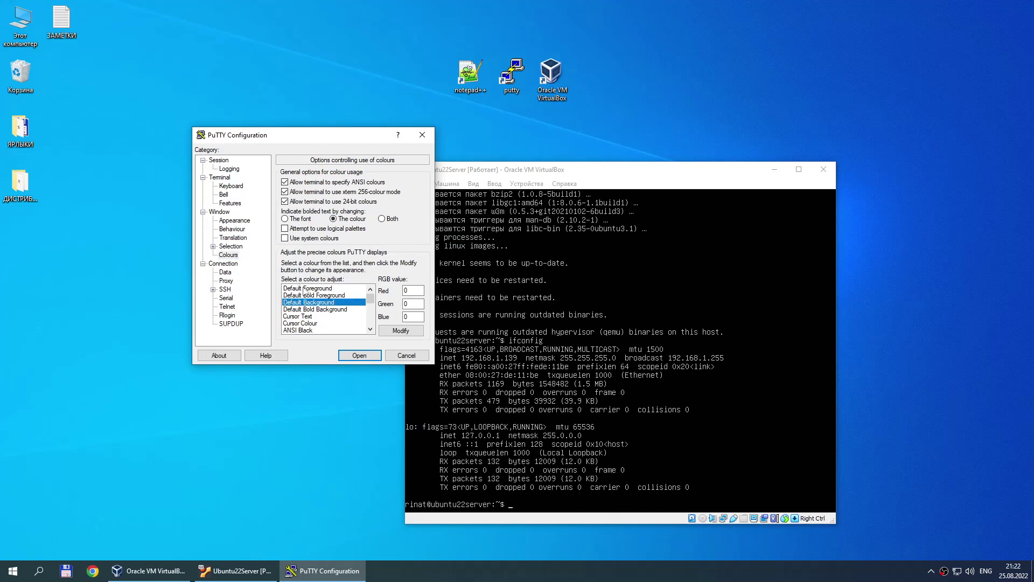
{"action": "left_click", "coordinate": [305, 288]}
{"action": "left_click", "coordinate": [400, 330]}
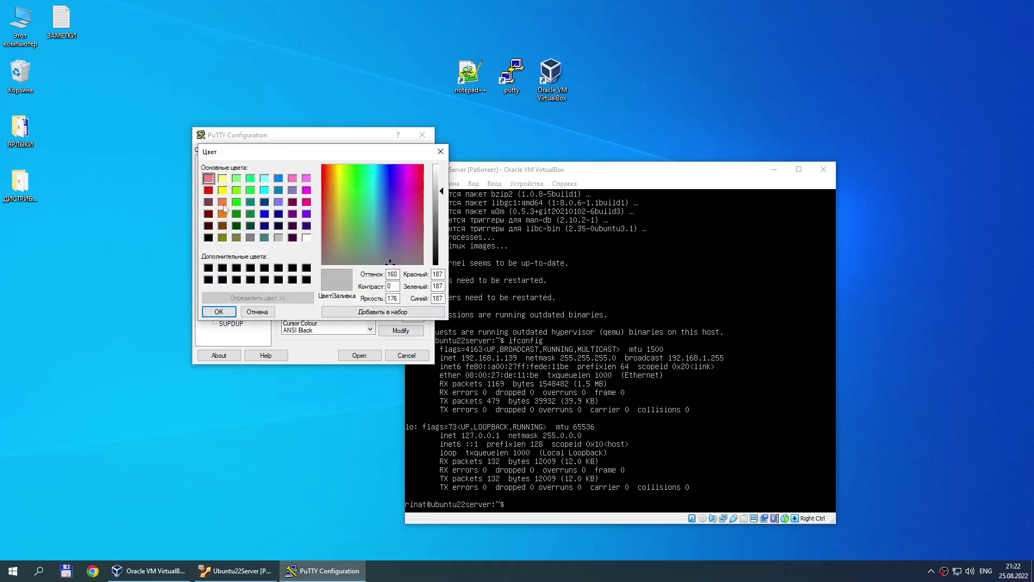
{"action": "left_click", "coordinate": [306, 239]}
{"action": "left_click", "coordinate": [219, 312]}
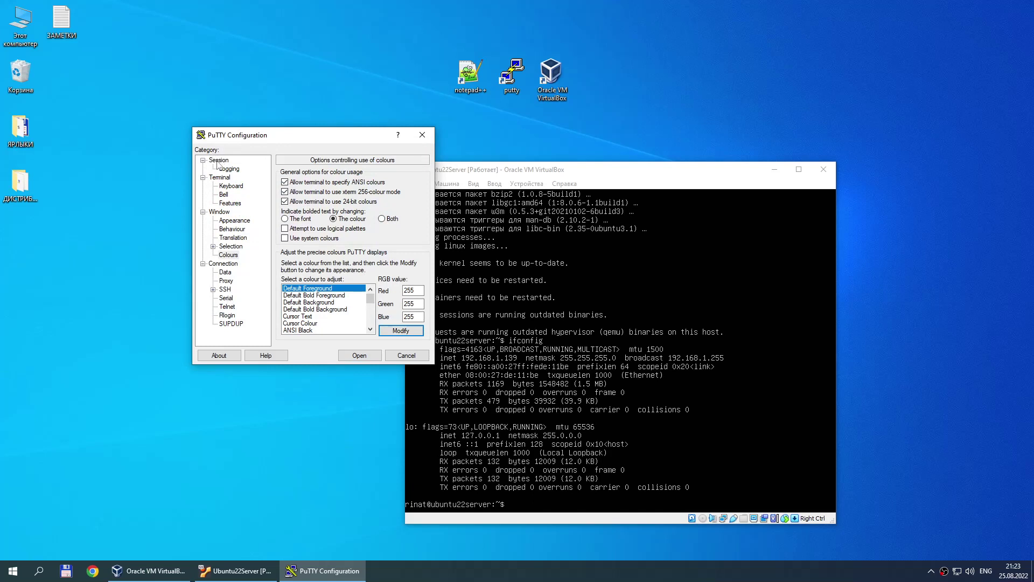
- Save the changes to ubuntu22server and connect with it
{"action": "left_click", "coordinate": [219, 159]}
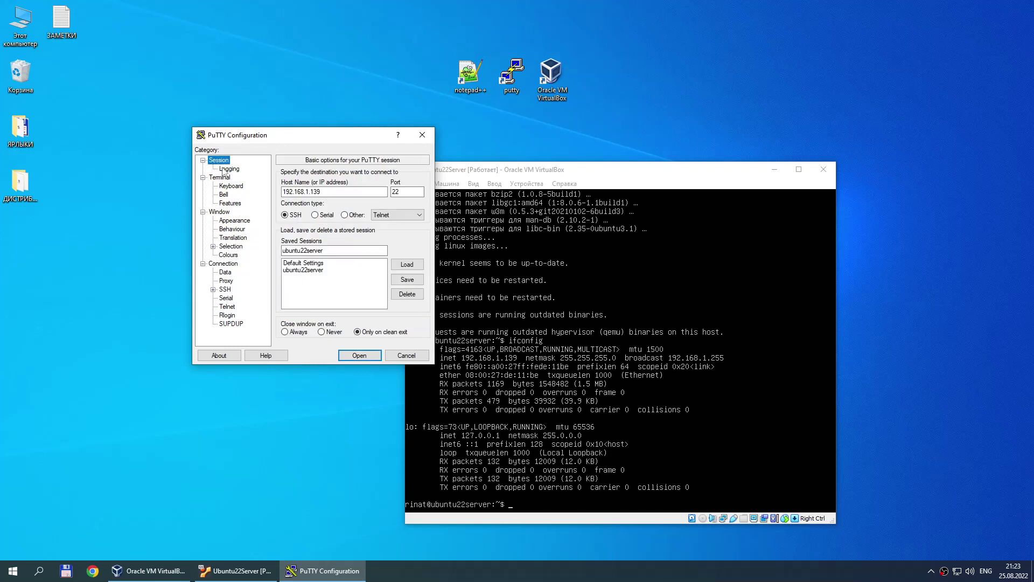
{"action": "left_click", "coordinate": [407, 279]}
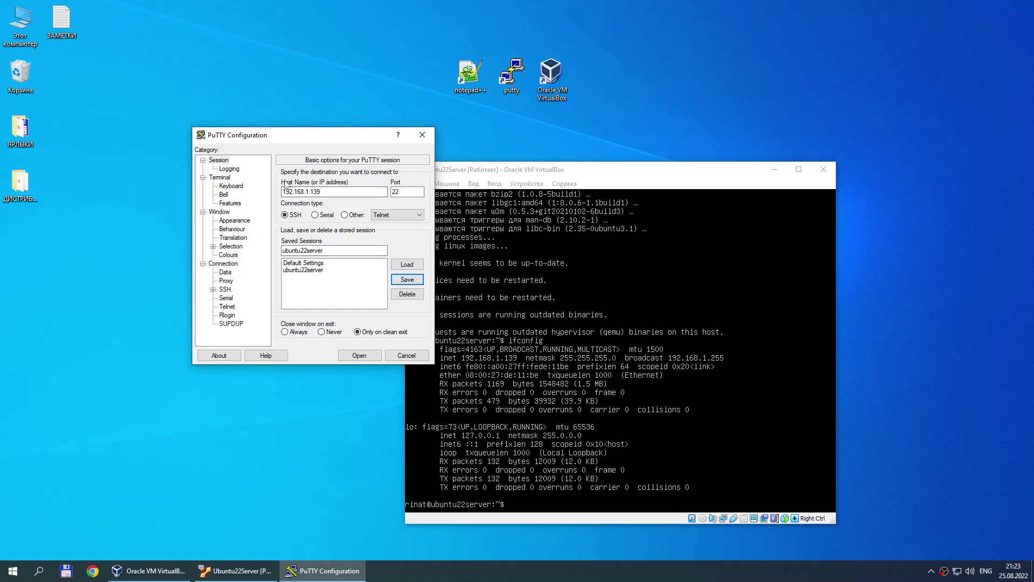
{"action": "left_click", "coordinate": [318, 270]}
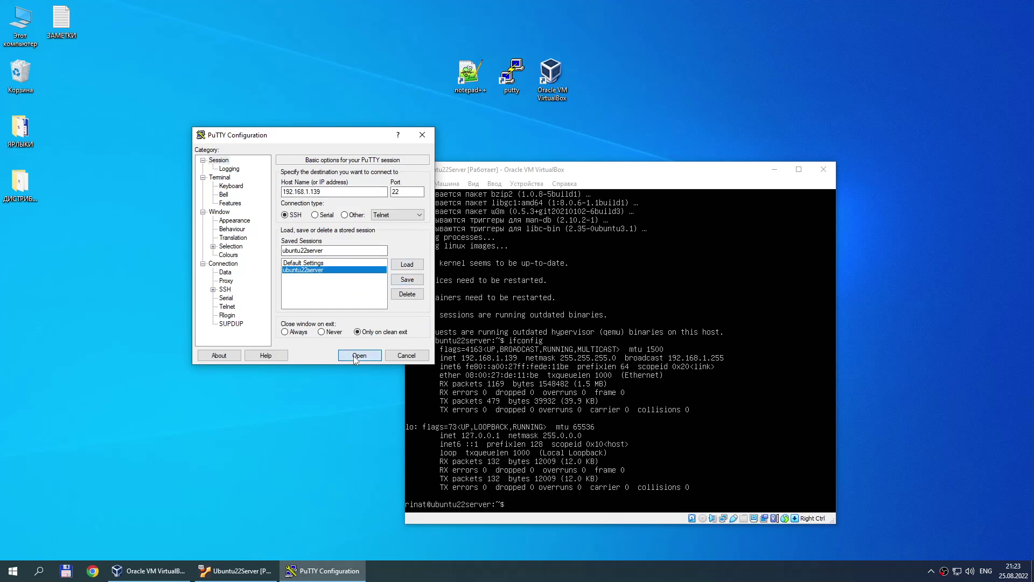
{"action": "left_click", "coordinate": [360, 355]}
- Log in to 192.168.1.139 with the account user name and password, placing the terminal over the VM console
{"action": "left_click_drag", "start_coordinate": [190, 56], "coordinate": [214, 101]}
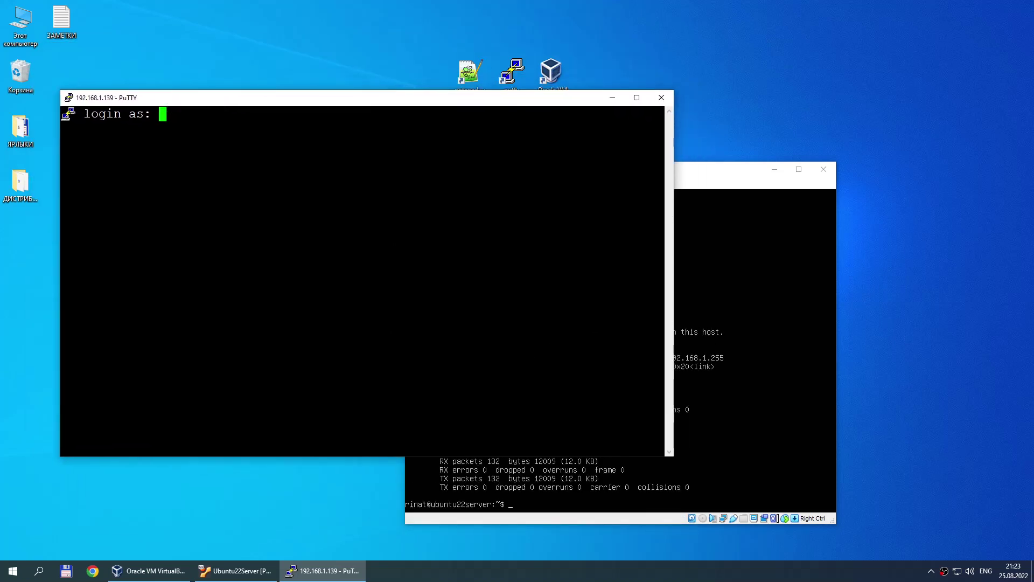
{"action": "type", "text": "rinat"}
{"action": "key", "text": "Return"}
{"action": "key", "text": "Return"}
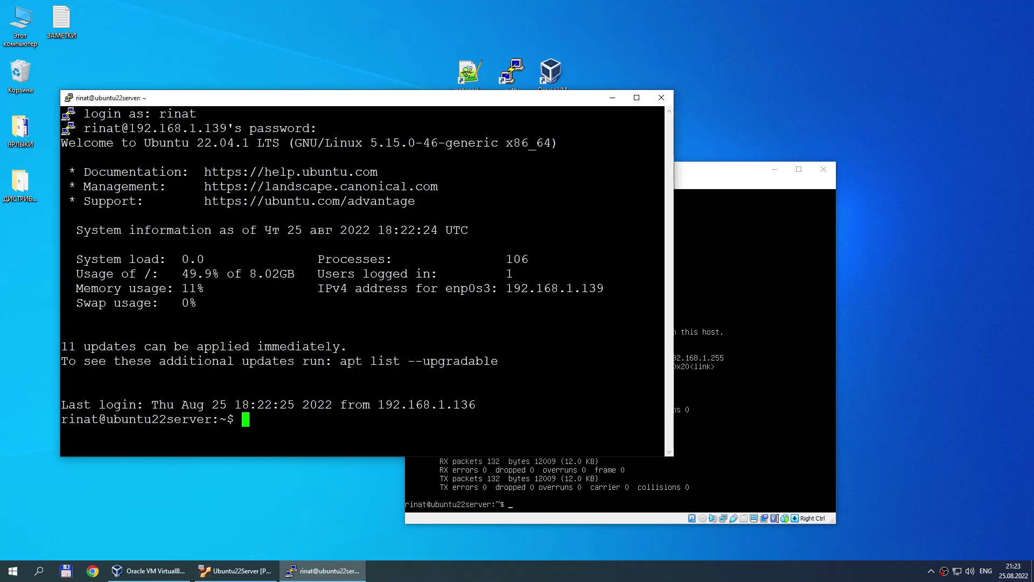
{"action": "left_click_drag", "start_coordinate": [61, 419], "coordinate": [232, 422]}
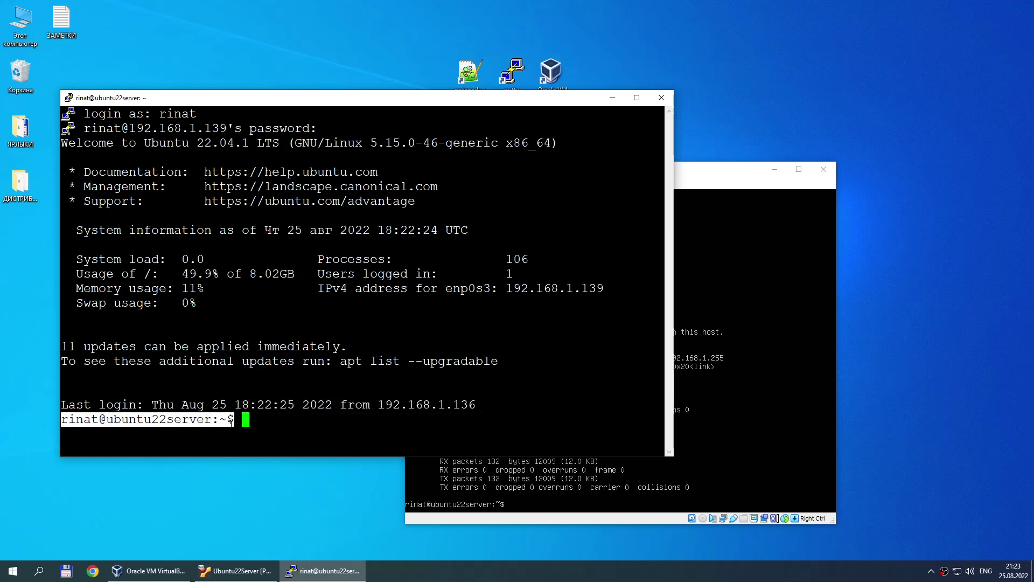
{"action": "left_click", "coordinate": [232, 421]}
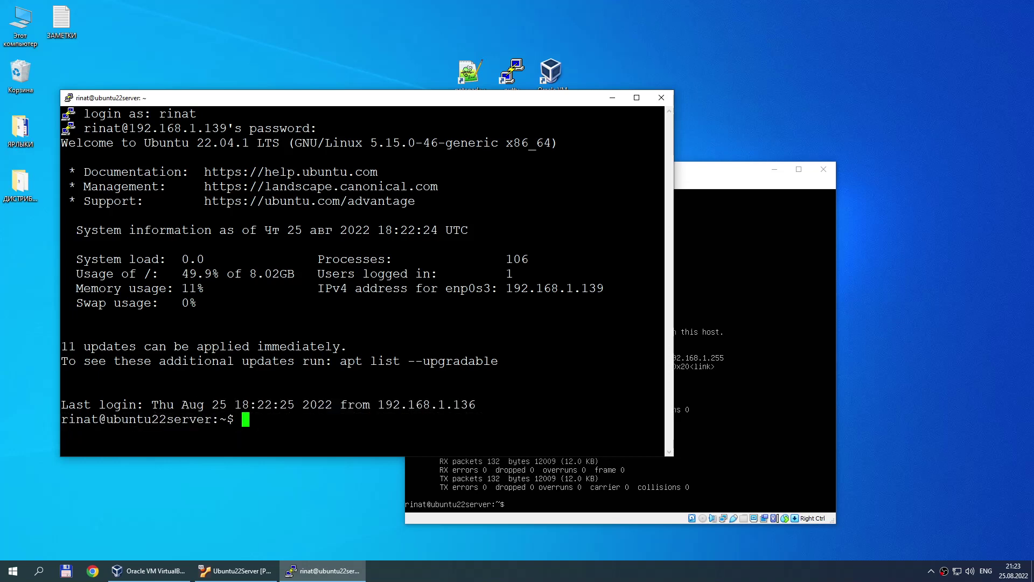
{"action": "left_click_drag", "start_coordinate": [422, 179], "coordinate": [434, 149]}
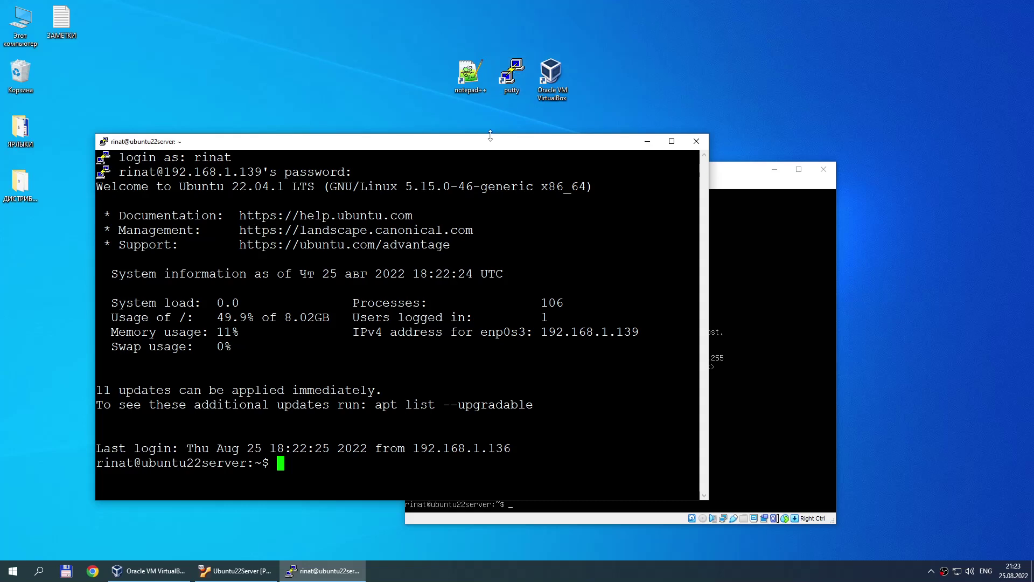
{"action": "left_click_drag", "start_coordinate": [477, 145], "coordinate": [491, 87]}
- Log out of the Ubuntu22Server VM console, returning it to the login prompt
{"action": "left_click", "coordinate": [622, 169]}
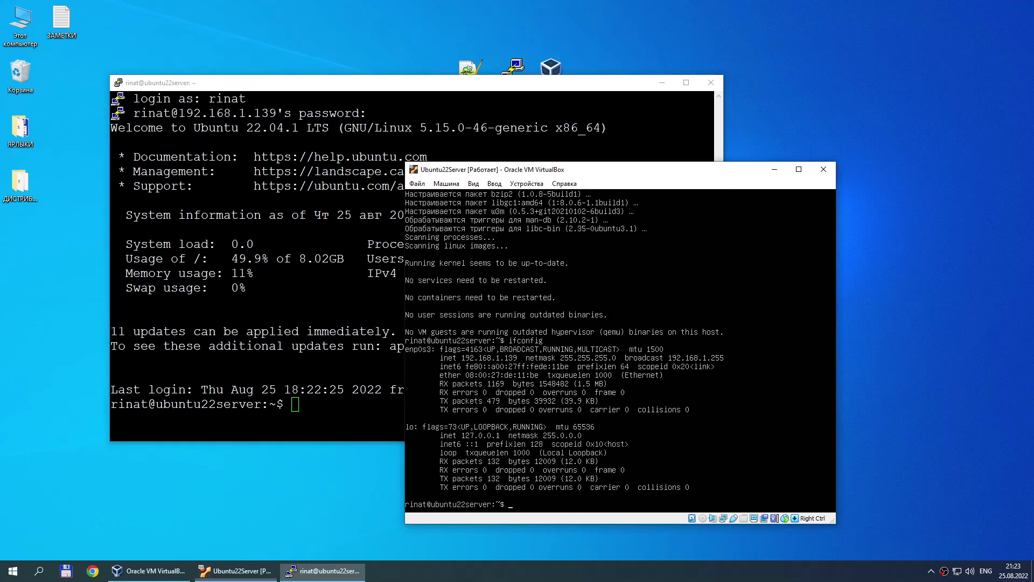
{"action": "left_click_drag", "start_coordinate": [598, 178], "coordinate": [651, 148]}
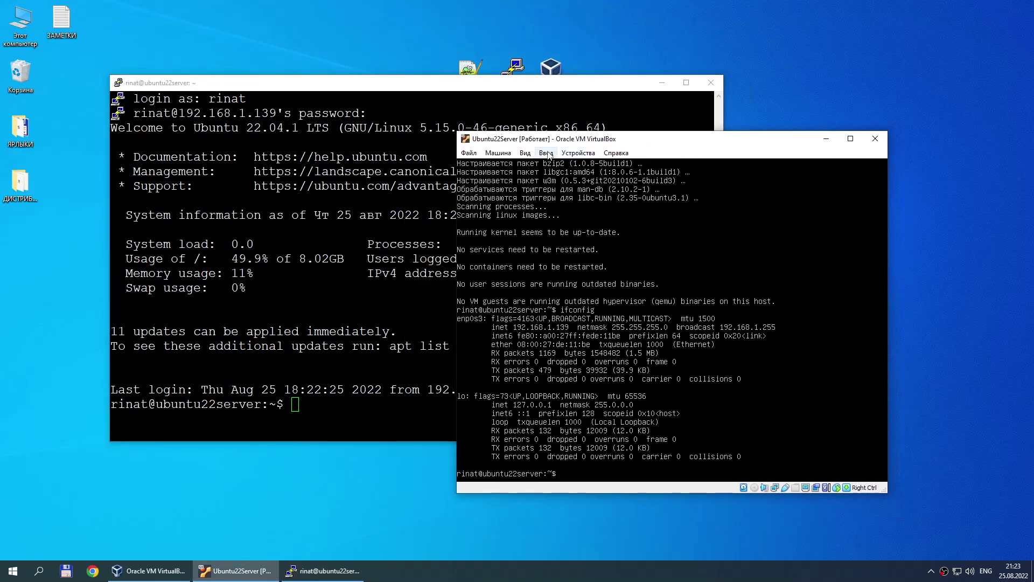
{"action": "left_click_drag", "start_coordinate": [527, 84], "coordinate": [452, 80]}
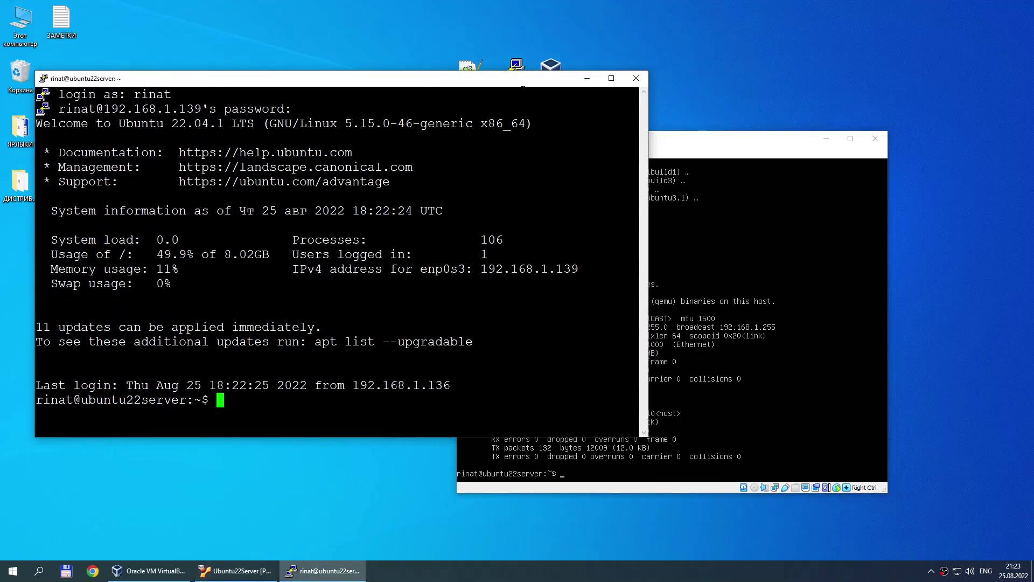
{"action": "left_click", "coordinate": [586, 79]}
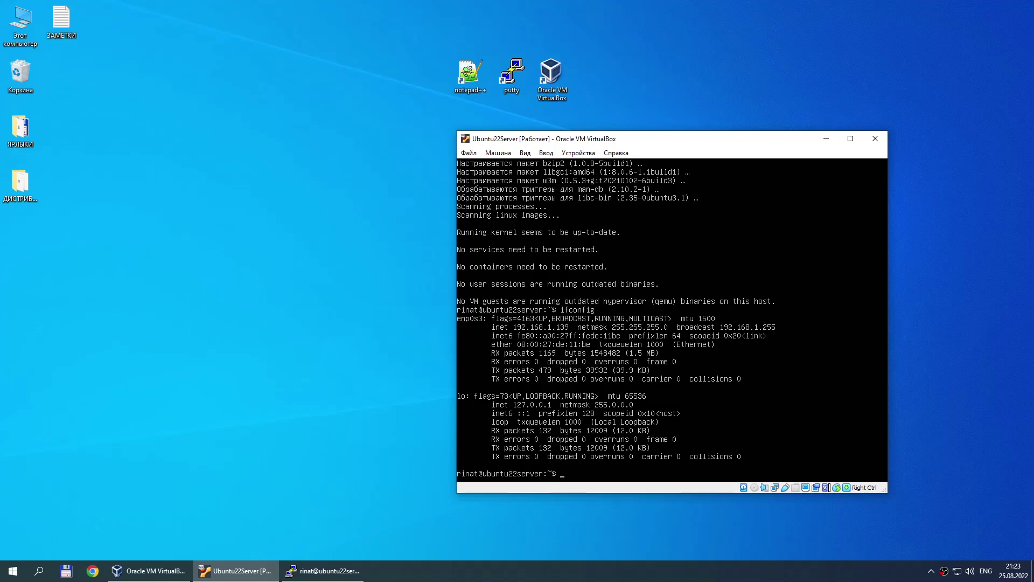
{"action": "left_click", "coordinate": [323, 570]}
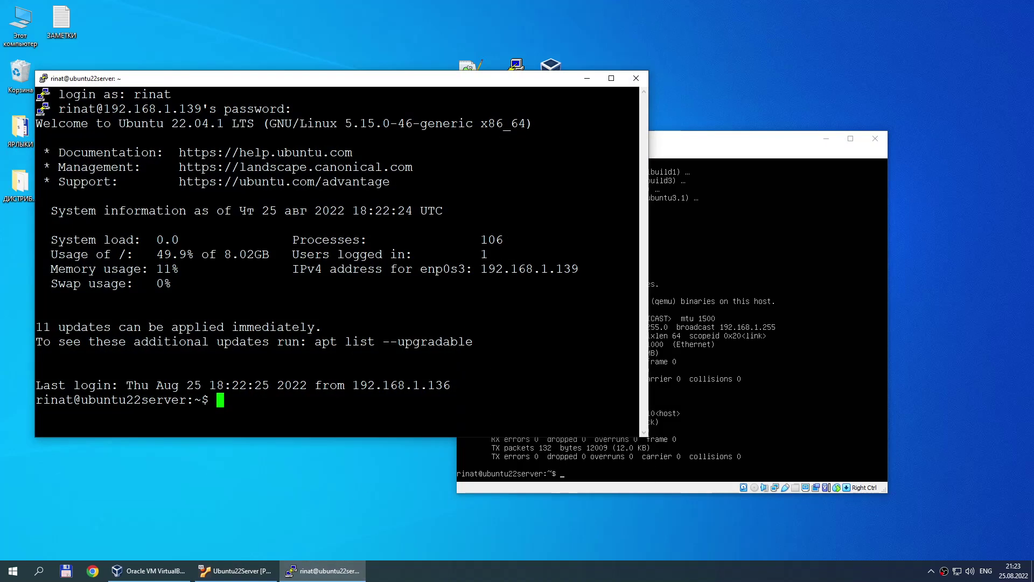
{"action": "left_click", "coordinate": [818, 141]}
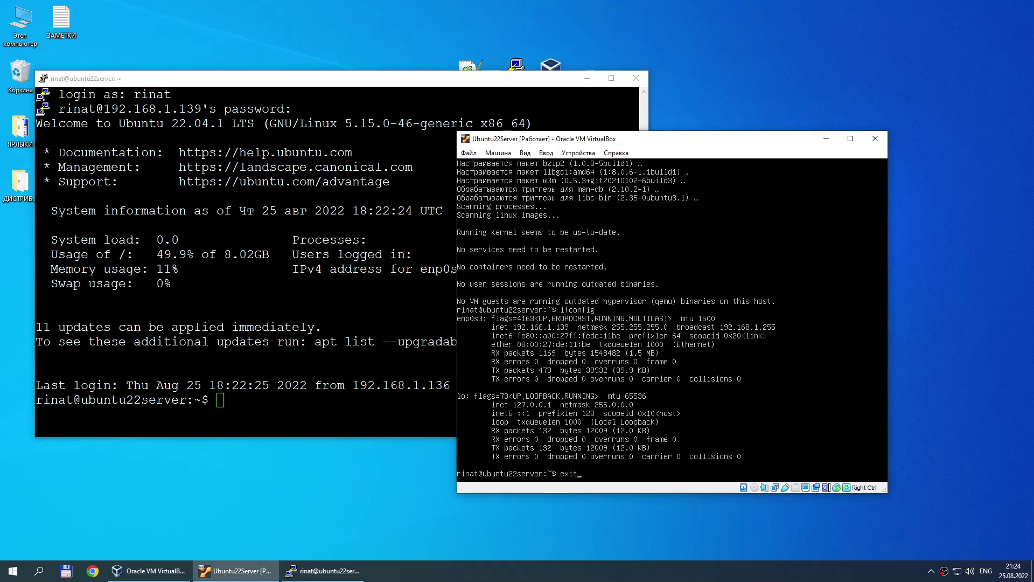
{"action": "key", "text": "Return"}
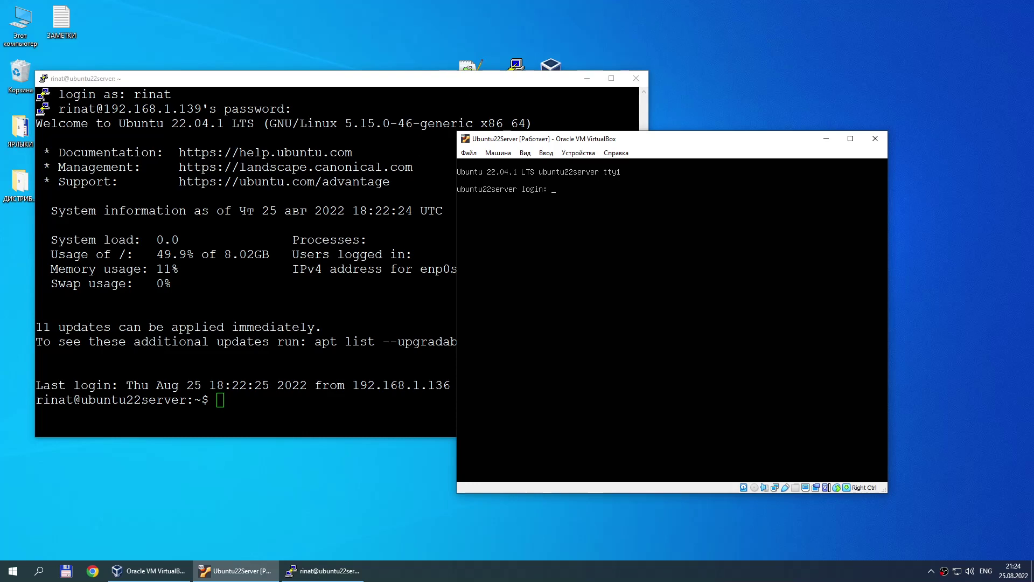
- End the PuTTY SSH session with exit
{"action": "key", "text": "alt+Tab"}
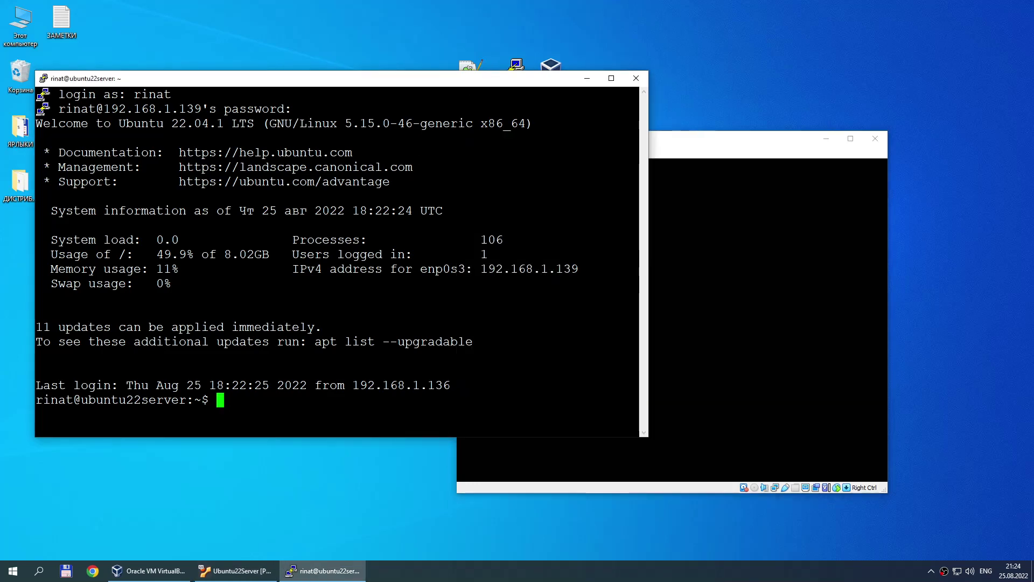
{"action": "left_click_drag", "start_coordinate": [323, 78], "coordinate": [413, 85]}
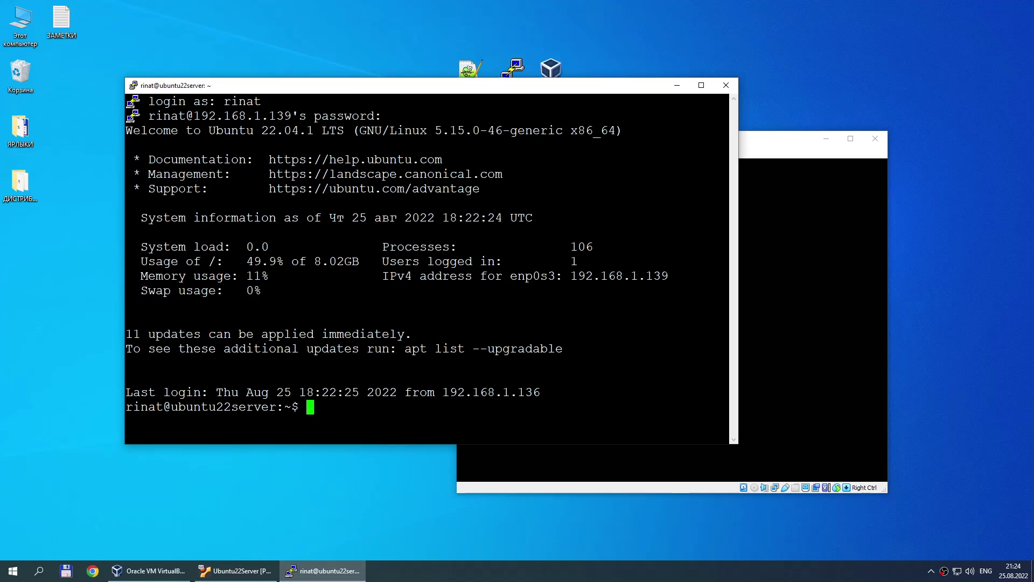
{"action": "type", "text": "exit"}
{"action": "key", "text": "Return"}
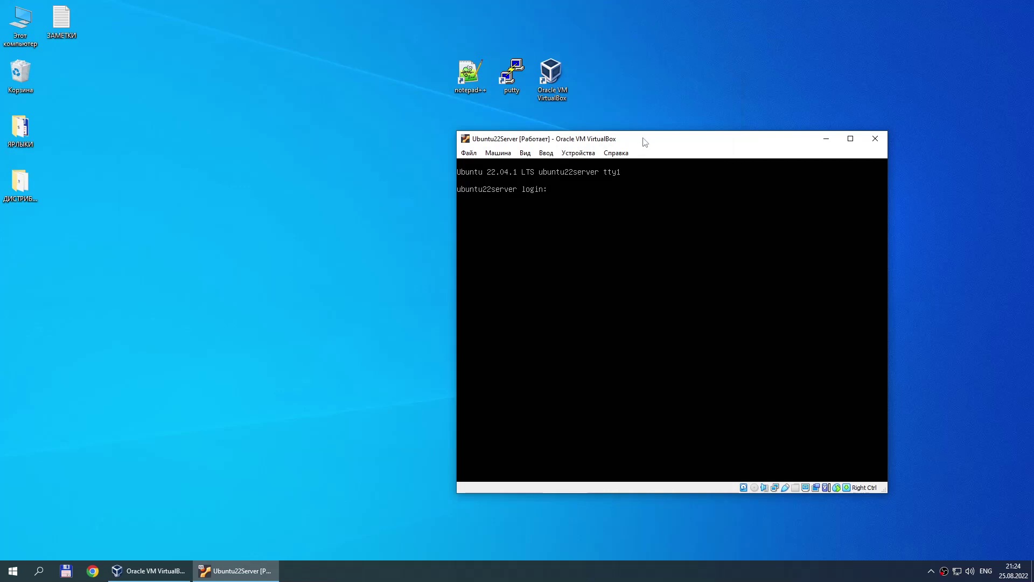
{"action": "left_click_drag", "start_coordinate": [641, 139], "coordinate": [599, 180]}
- Load the saved ubuntu22server session and connect to 192.168.1.139
{"action": "double_click", "coordinate": [514, 69]}
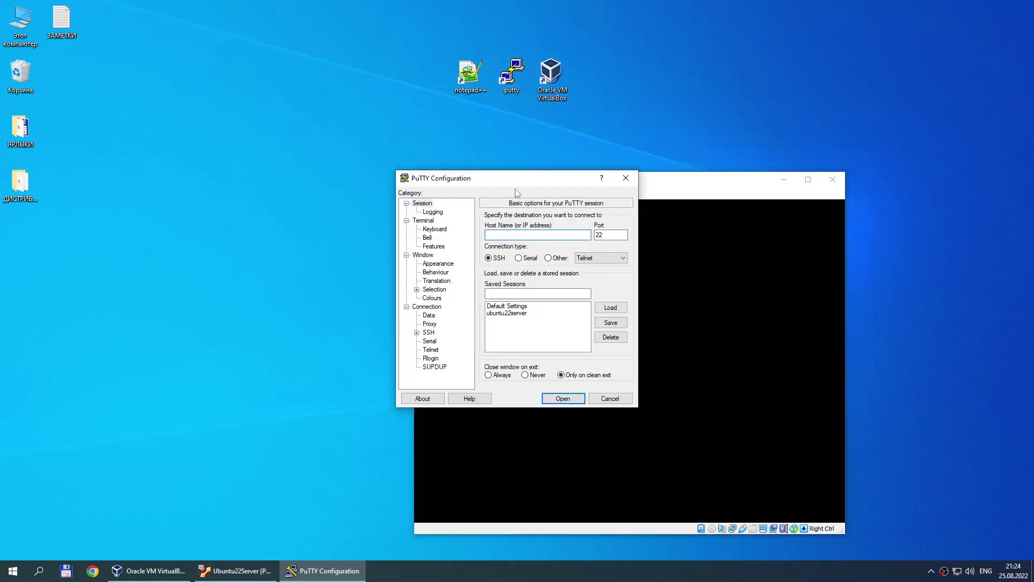
{"action": "left_click", "coordinate": [512, 314]}
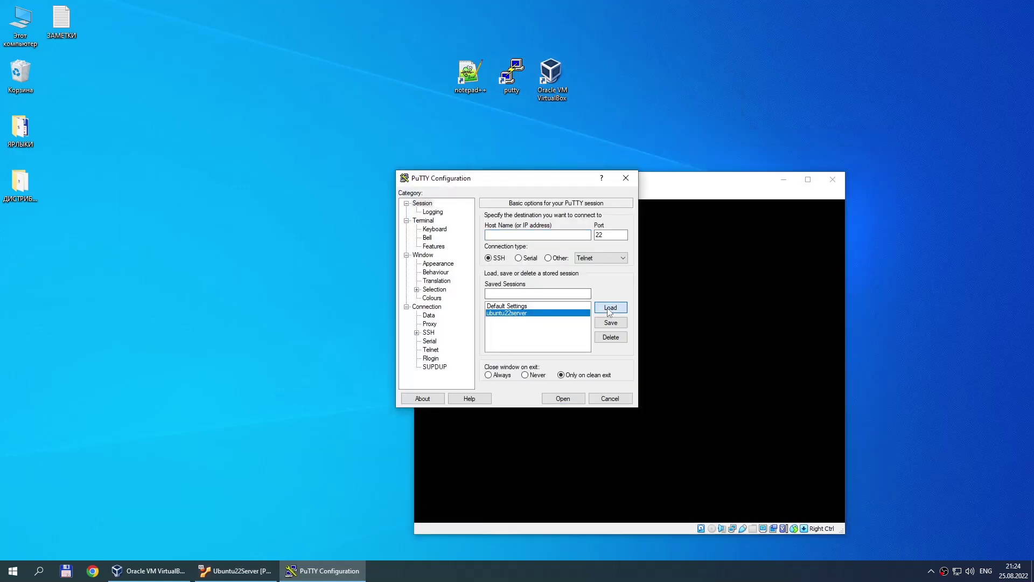
{"action": "left_click", "coordinate": [610, 307]}
{"action": "left_click", "coordinate": [557, 399]}
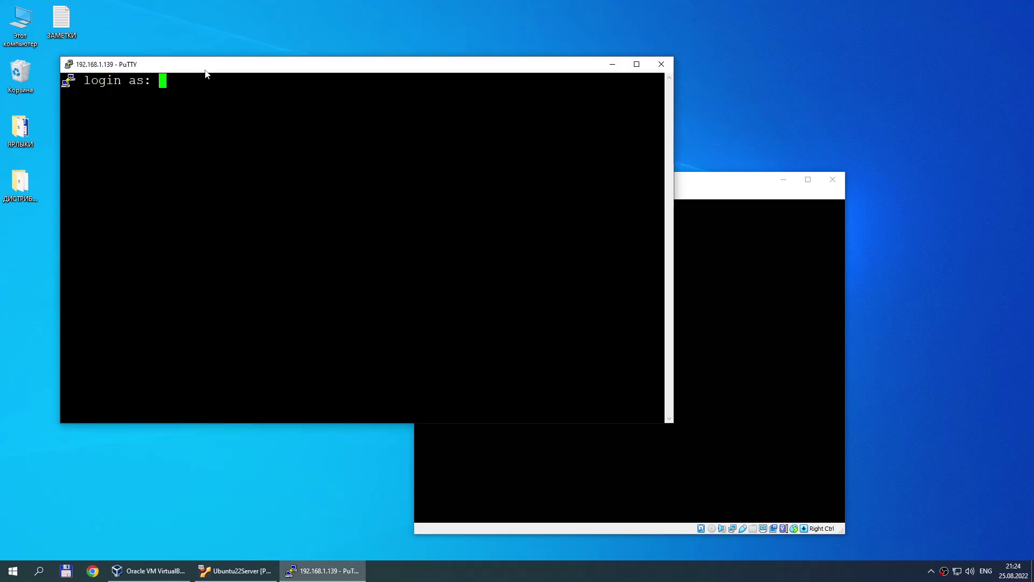
{"action": "left_click_drag", "start_coordinate": [205, 76], "coordinate": [240, 116]}
- Log in with the account user name and password to reach the shell
{"action": "type", "text": "ro"}
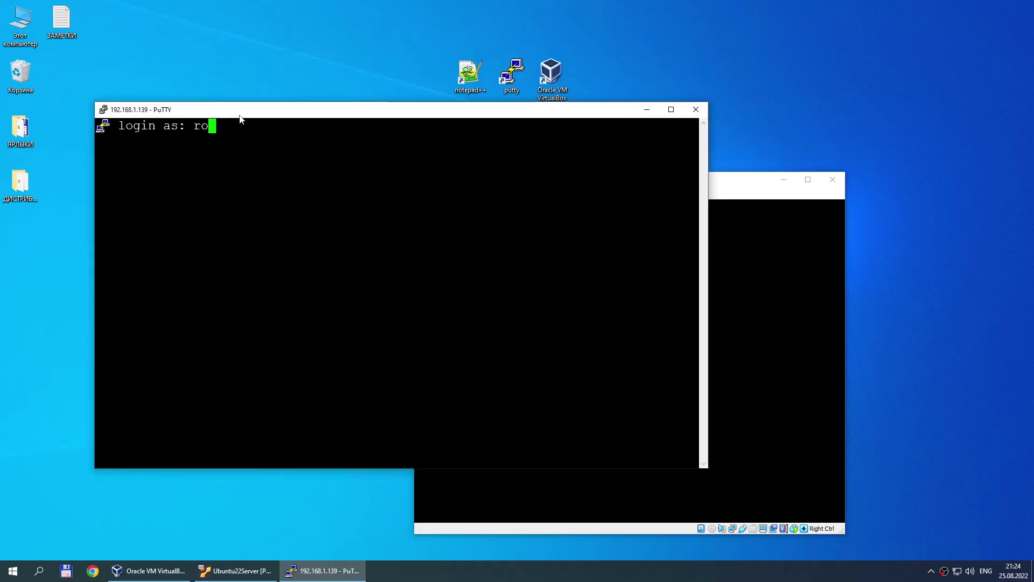
{"action": "key", "text": "BackSpace"}
{"action": "type", "text": "inat"}
{"action": "key", "text": "Return"}
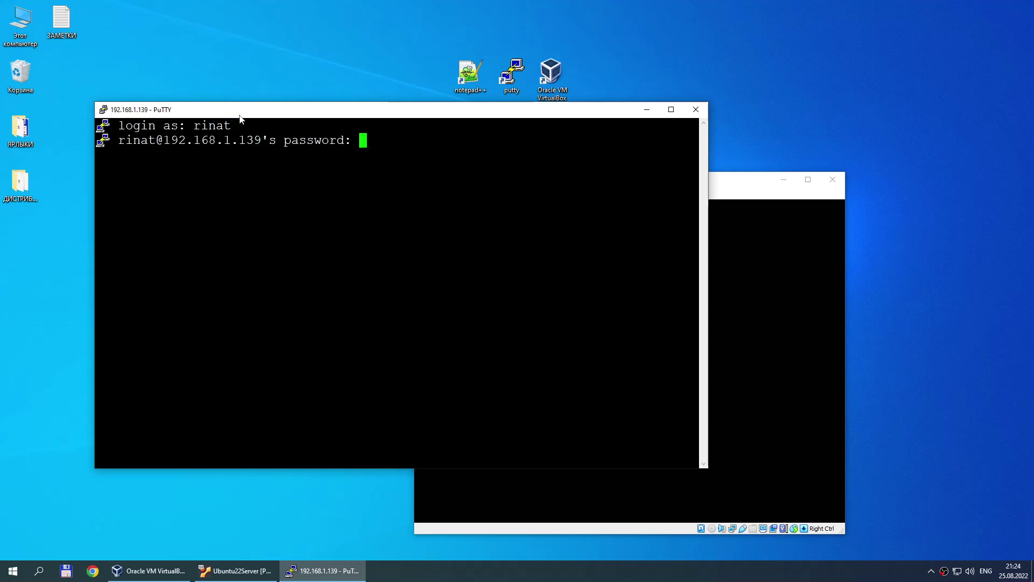
{"action": "key", "text": "Return"}
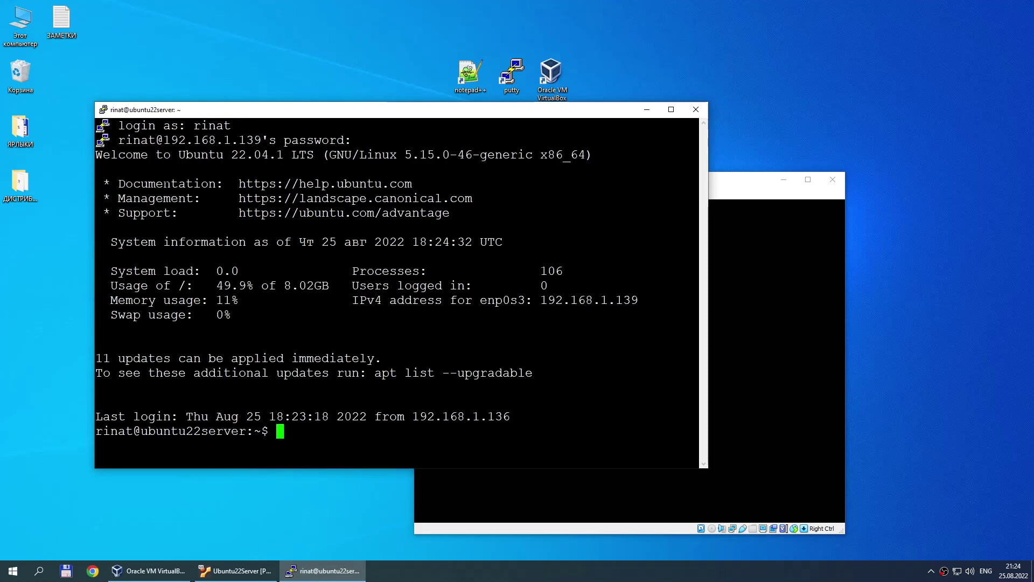
{"action": "left_click_drag", "start_coordinate": [96, 155], "coordinate": [533, 401]}
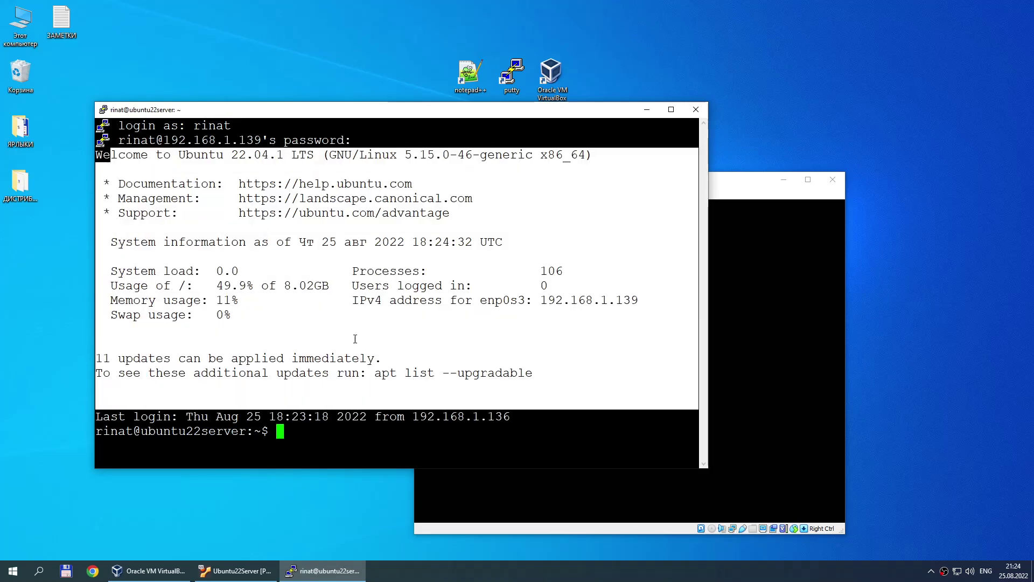
{"action": "left_click", "coordinate": [533, 402]}
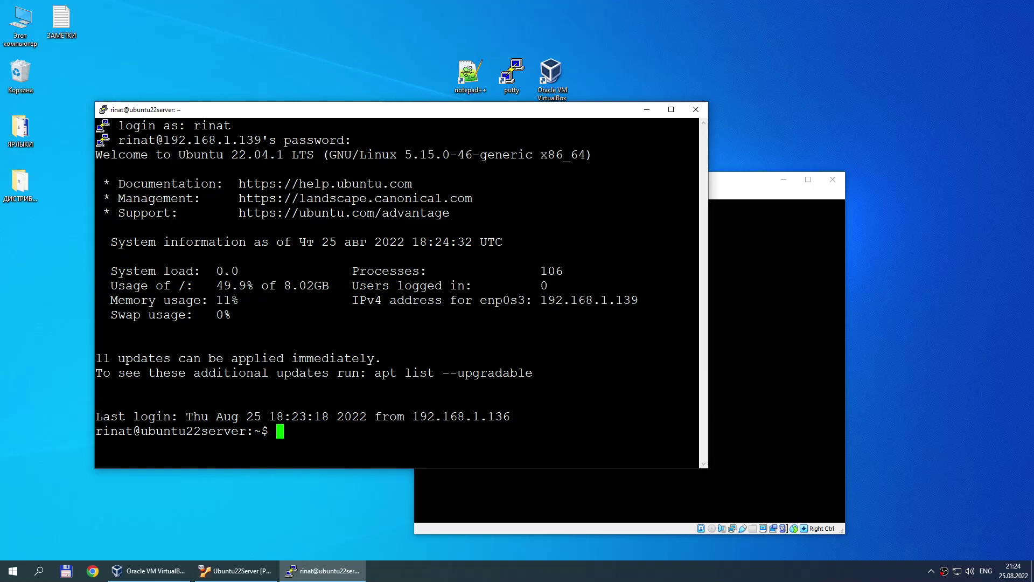
{"action": "left_click_drag", "start_coordinate": [439, 116], "coordinate": [461, 112]}
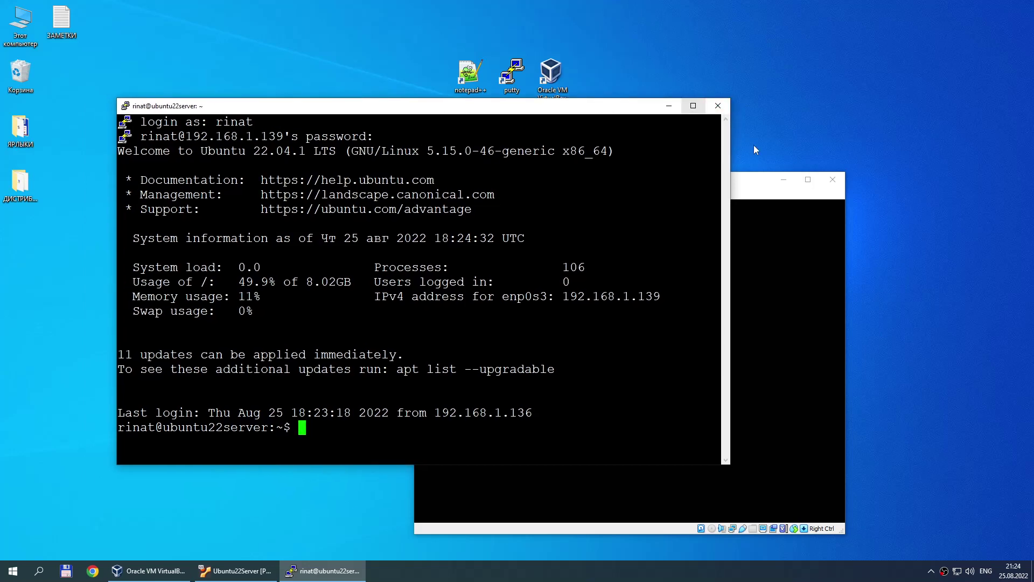
{"action": "left_click", "coordinate": [763, 181]}
- Minimize the VirtualBox console, leaving only the PuTTY SSH shell on the desktop
{"action": "left_click", "coordinate": [673, 110]}
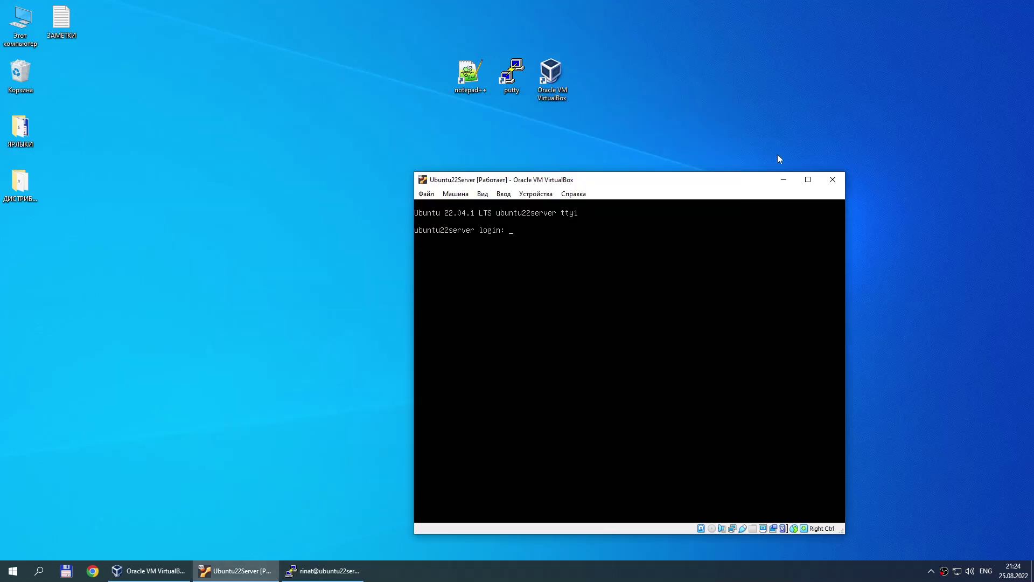
{"action": "left_click", "coordinate": [784, 179]}
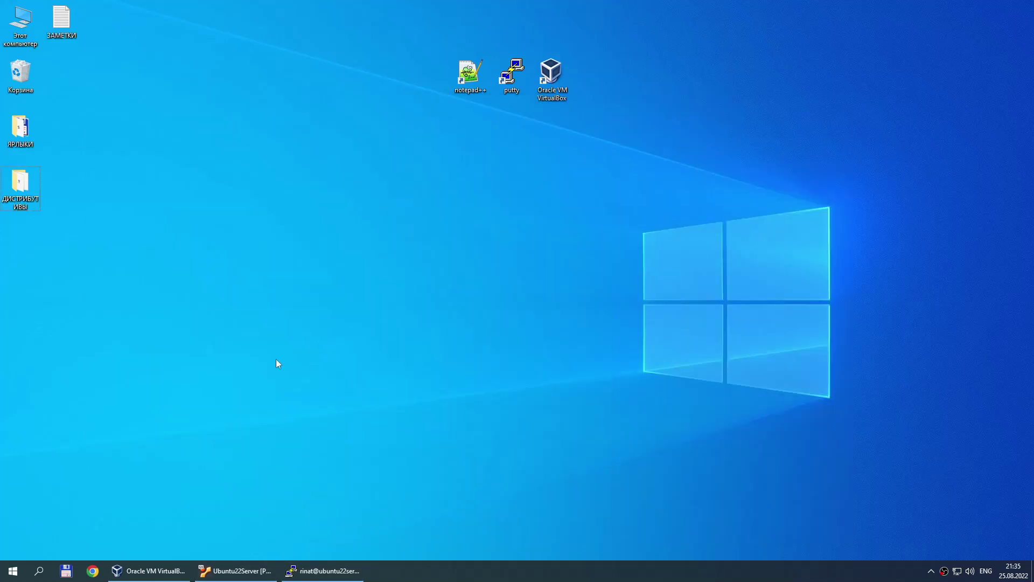
{"action": "left_click", "coordinate": [347, 568]}
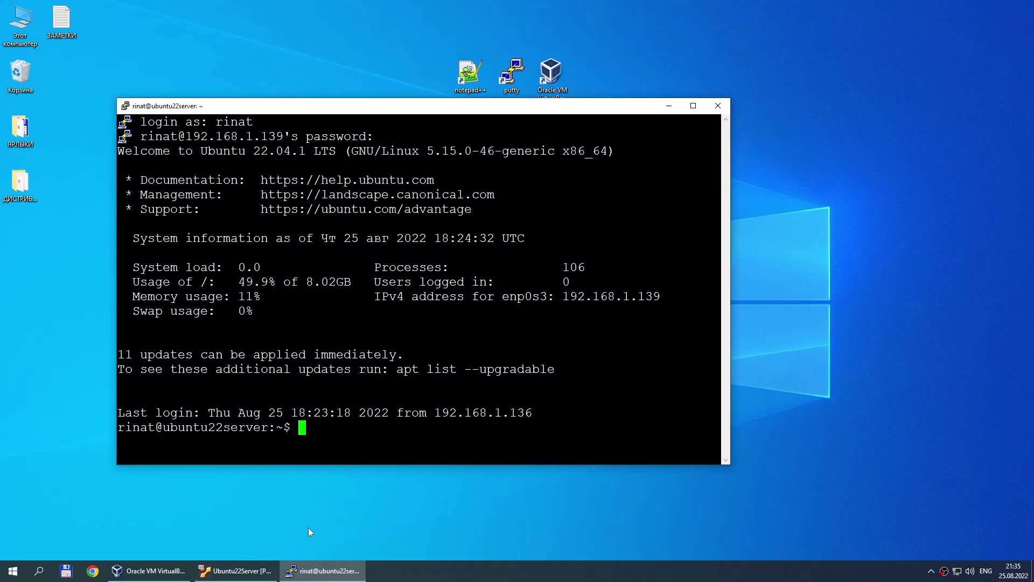
{"action": "left_click", "coordinate": [240, 577]}
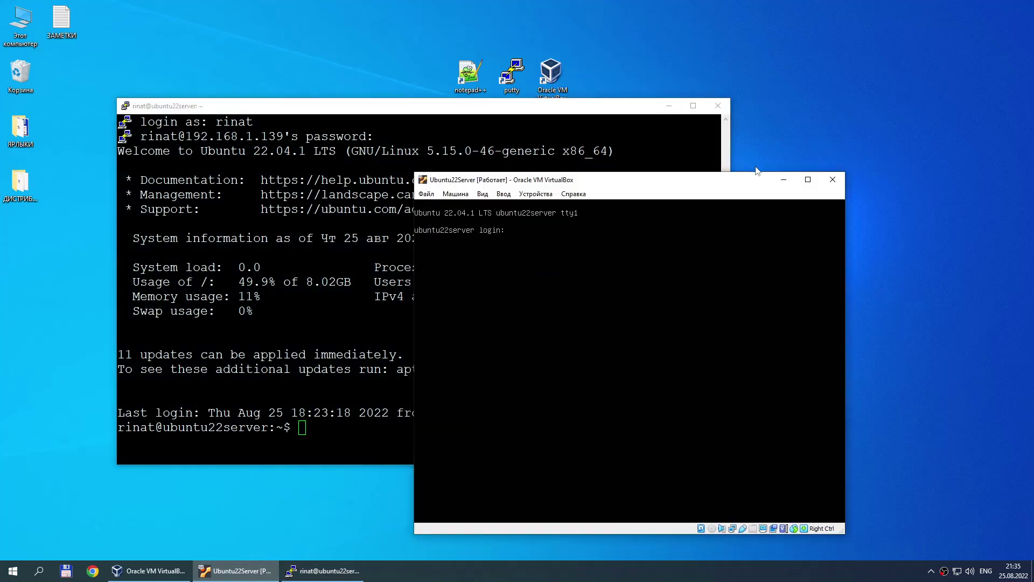
{"action": "left_click", "coordinate": [783, 183]}
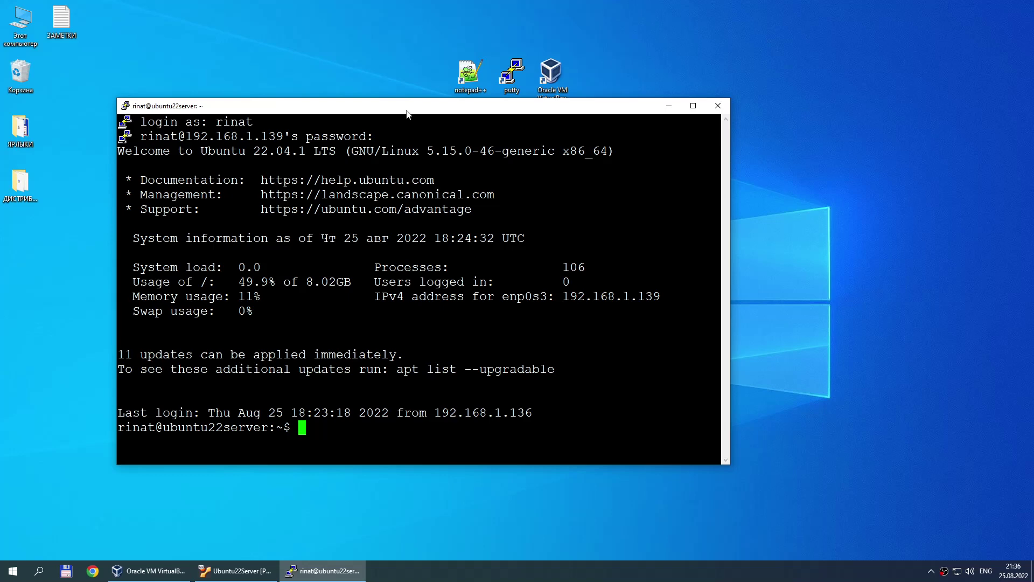
{"action": "type", "text": "ifconfig"}
{"action": "key", "text": "Return"}
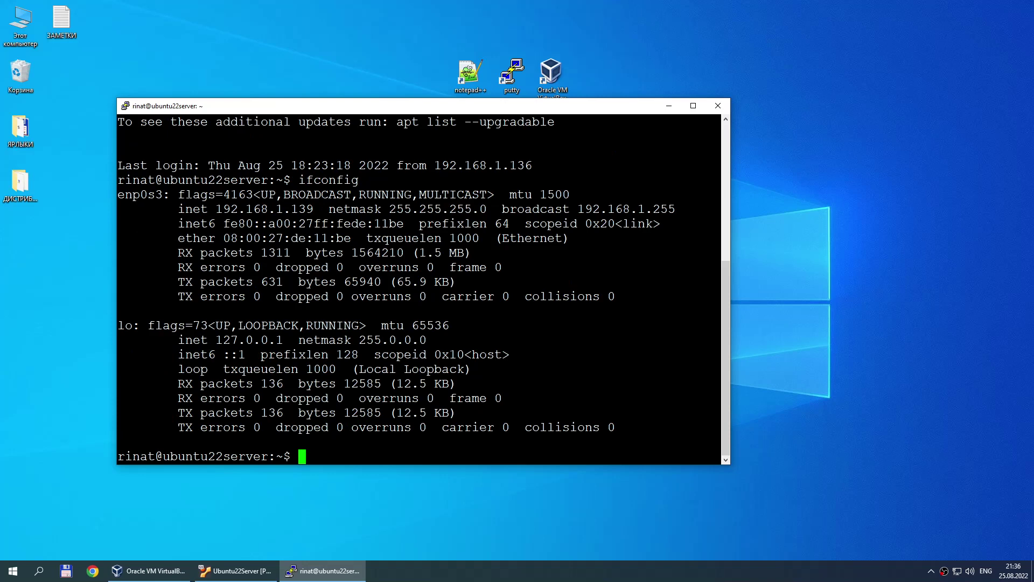
{"action": "left_click_drag", "start_coordinate": [178, 209], "coordinate": [314, 209]}
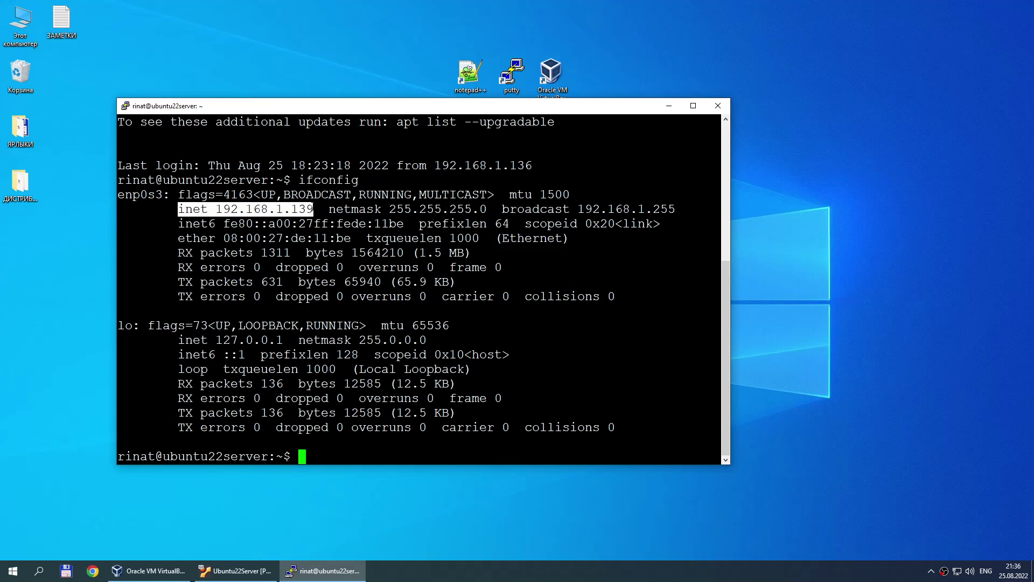
{"action": "left_click_drag", "start_coordinate": [216, 209], "coordinate": [312, 209]}
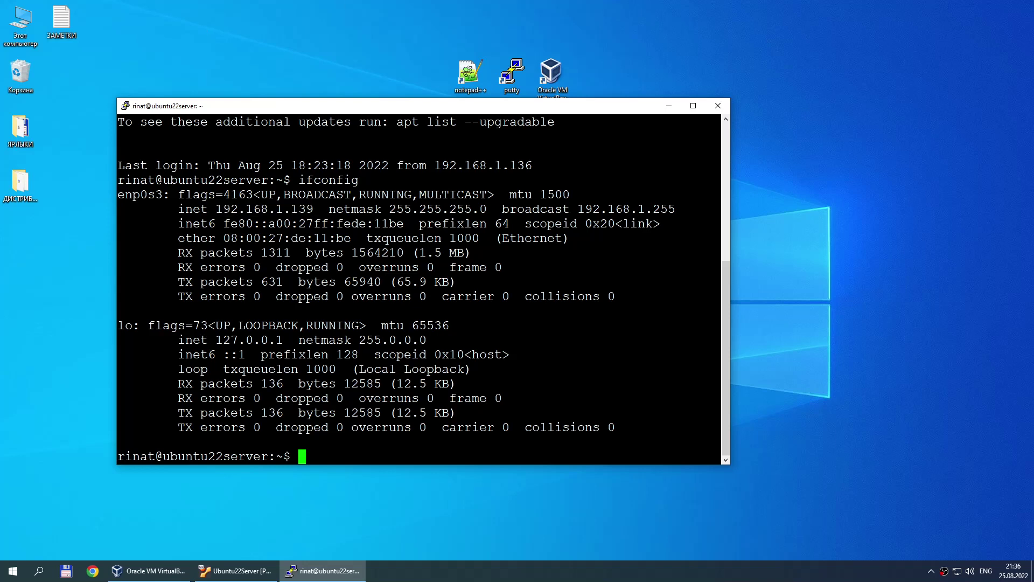
{"action": "left_click_drag", "start_coordinate": [216, 209], "coordinate": [310, 209]}
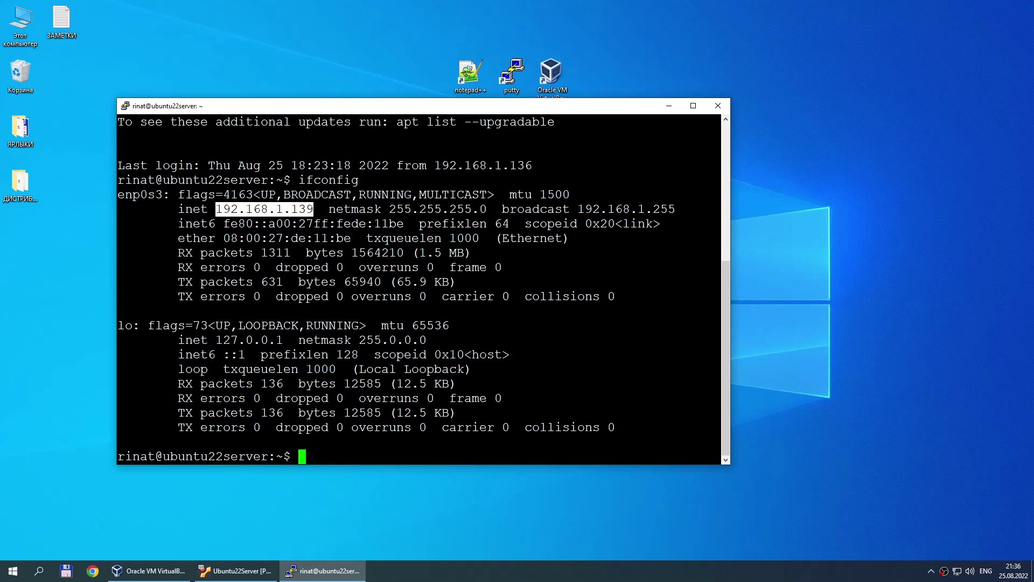
{"action": "left_click_drag", "start_coordinate": [124, 194], "coordinate": [335, 393]}
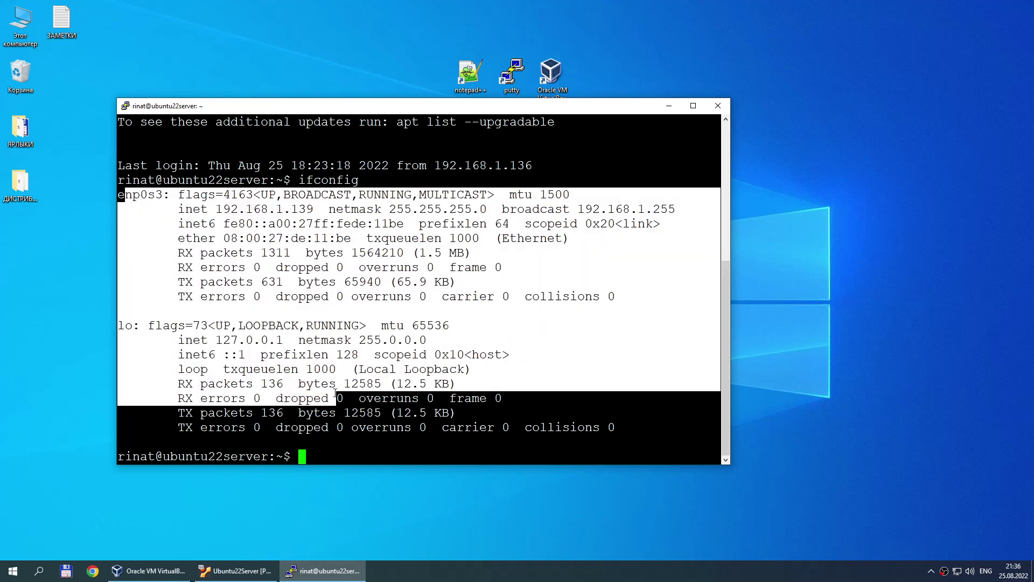
{"action": "left_click", "coordinate": [317, 292]}
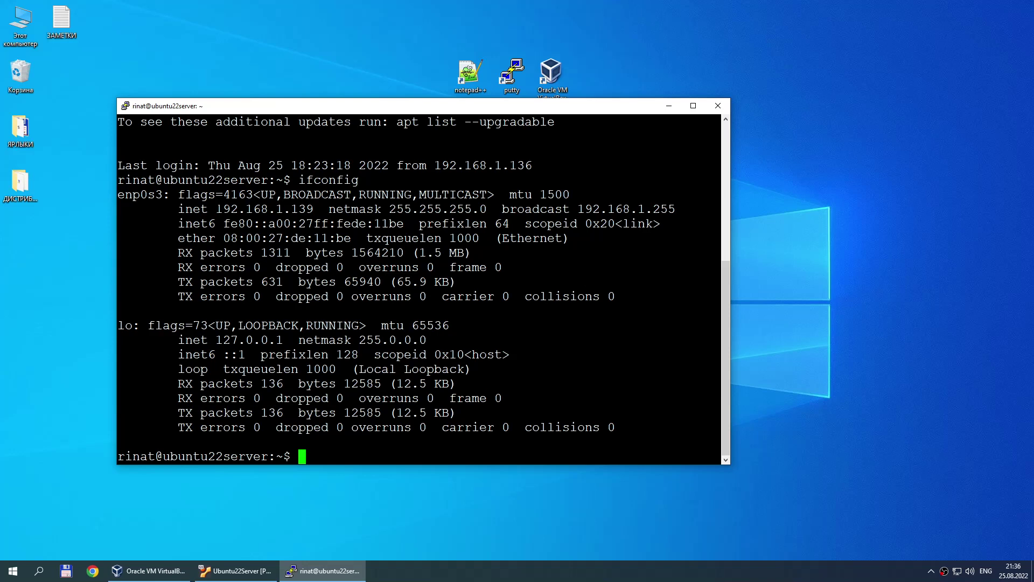
{"action": "left_click_drag", "start_coordinate": [209, 209], "coordinate": [318, 208]}
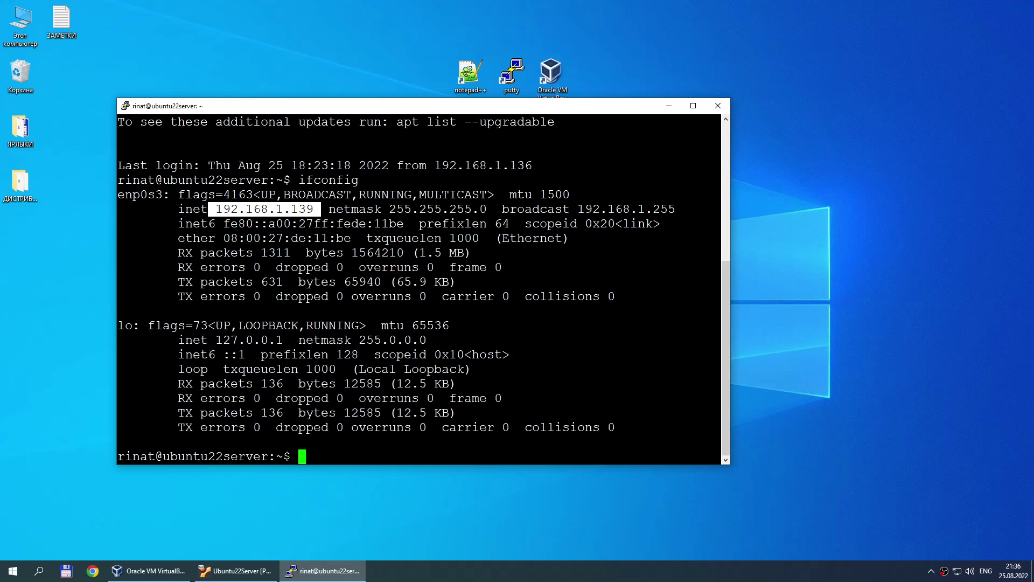
{"action": "left_click_drag", "start_coordinate": [377, 105], "coordinate": [407, 138]}
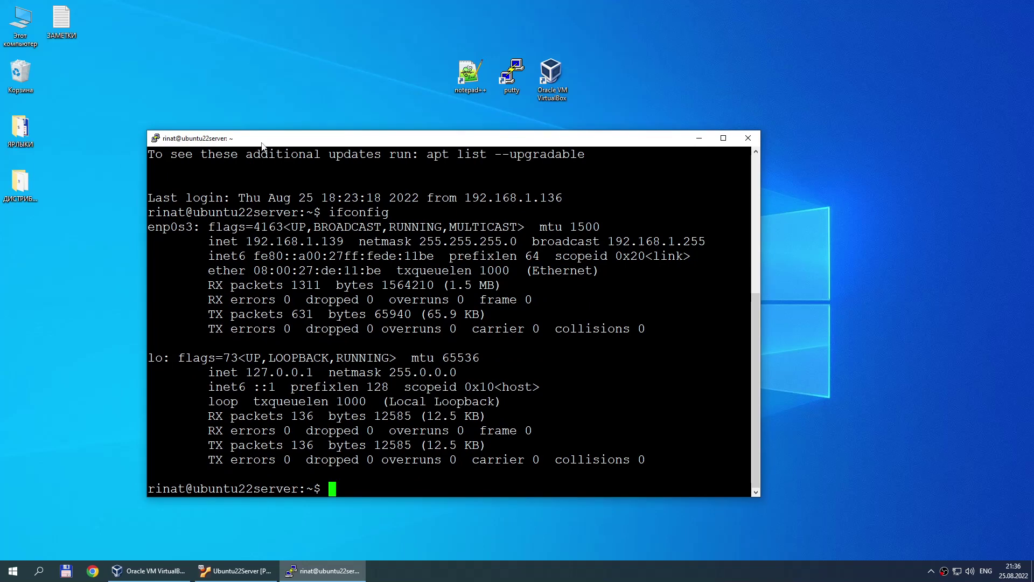
- Open the ЗАМЕТКИ notes and copy the sudo nano /etc/netplan/01-netcfg.yaml line
{"action": "double_click", "coordinate": [67, 20]}
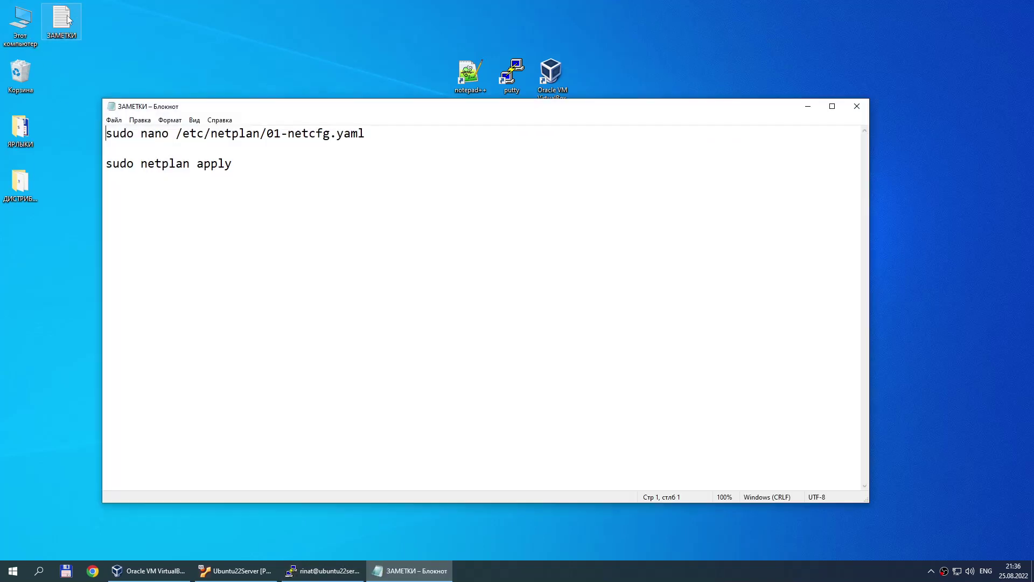
{"action": "left_click_drag", "start_coordinate": [107, 135], "coordinate": [371, 139]}
{"action": "right_click", "coordinate": [325, 135]}
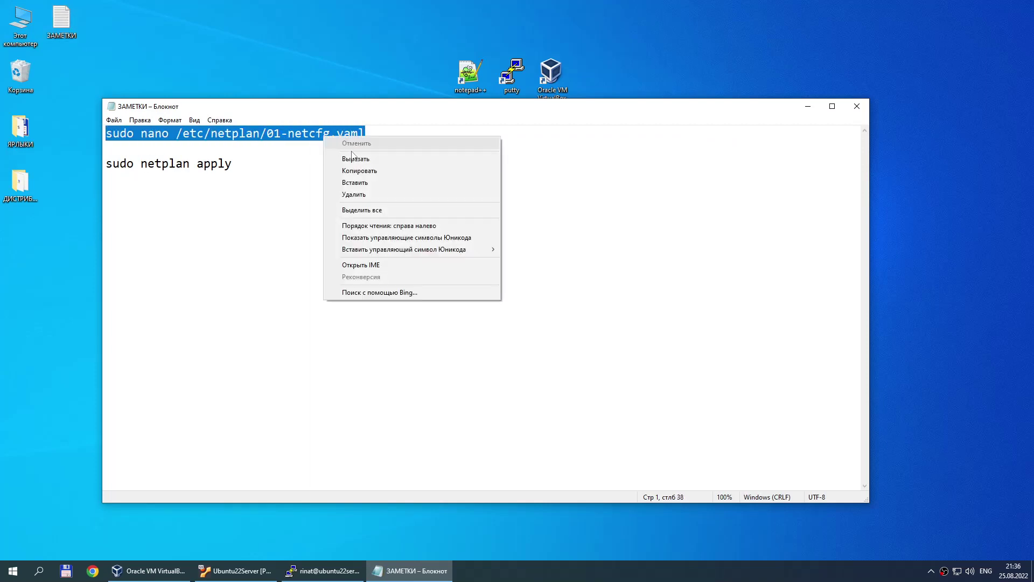
{"action": "left_click", "coordinate": [357, 168]}
{"action": "key", "text": "Down"}
- Examine the command's parts by selecting sudo, nano and the /etc/netplan/01-netcfg.yaml path
{"action": "left_click_drag", "start_coordinate": [136, 136], "coordinate": [105, 133]}
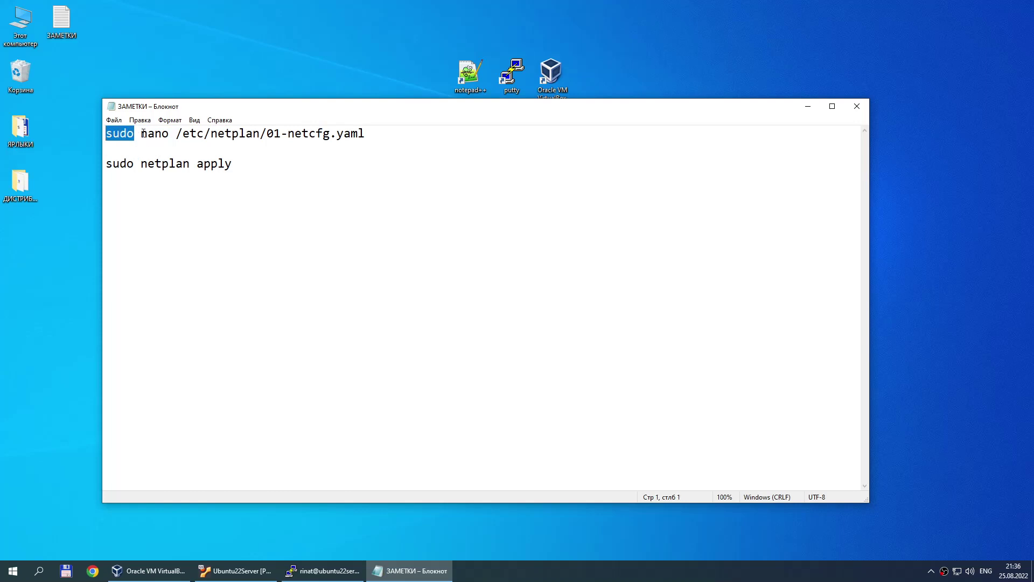
{"action": "left_click_drag", "start_coordinate": [141, 134], "coordinate": [378, 134]}
{"action": "left_click", "coordinate": [175, 134]}
{"action": "left_click", "coordinate": [320, 190]}
{"action": "left_click_drag", "start_coordinate": [178, 134], "coordinate": [181, 133]}
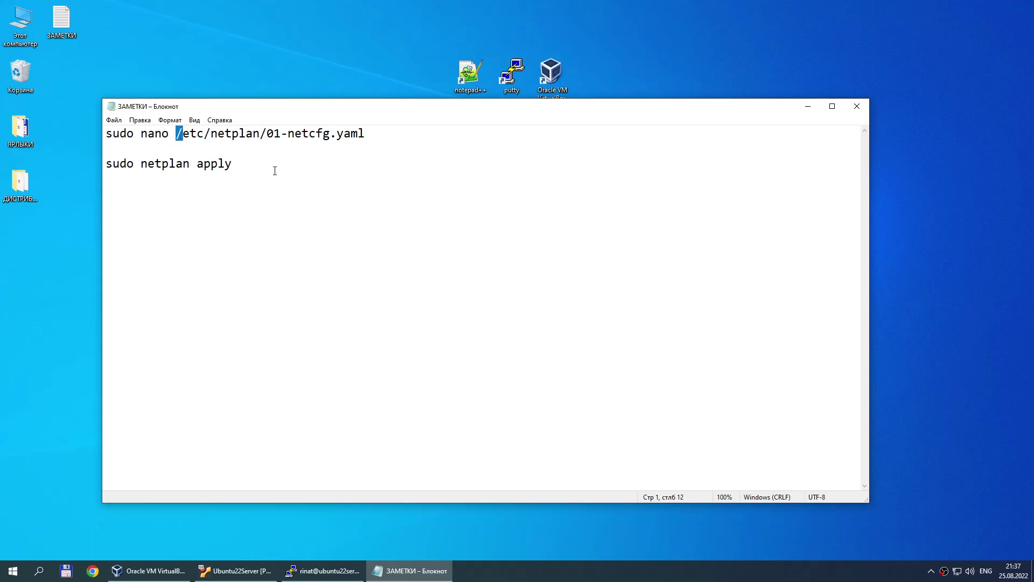
{"action": "left_click", "coordinate": [301, 188]}
{"action": "left_click_drag", "start_coordinate": [177, 134], "coordinate": [183, 134]}
{"action": "left_click", "coordinate": [195, 147]}
{"action": "left_click_drag", "start_coordinate": [177, 133], "coordinate": [267, 134]}
{"action": "left_click", "coordinate": [273, 143]}
{"action": "left_click", "coordinate": [283, 168]}
{"action": "left_click_drag", "start_coordinate": [176, 135], "coordinate": [262, 134]}
{"action": "left_click", "coordinate": [243, 168]}
{"action": "left_click_drag", "start_coordinate": [176, 134], "coordinate": [203, 135]}
{"action": "left_click_drag", "start_coordinate": [207, 135], "coordinate": [366, 134]}
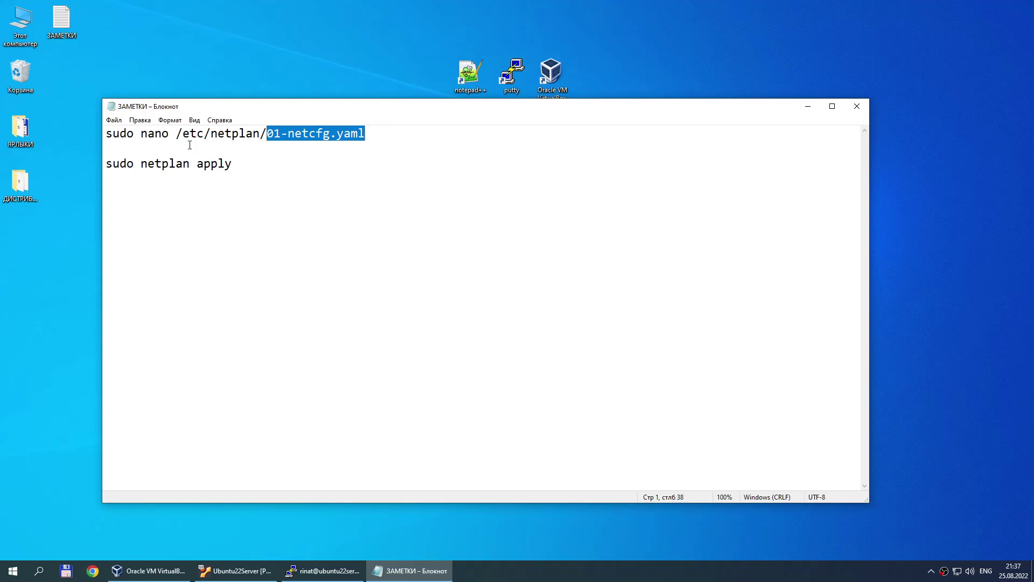
- Copy the whole sudo nano command line and return to PuTTY
{"action": "left_click_drag", "start_coordinate": [105, 136], "coordinate": [377, 135]}
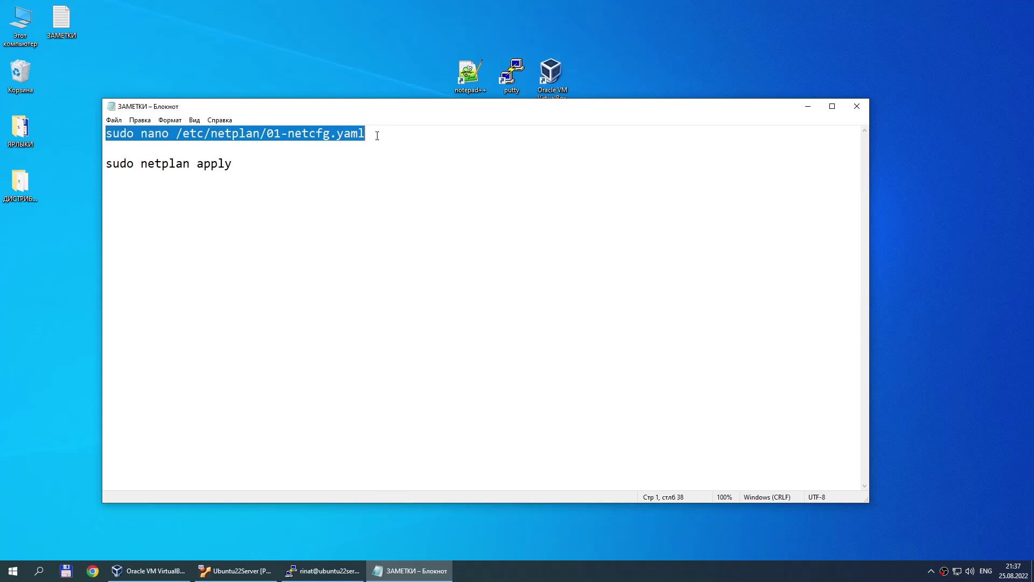
{"action": "right_click", "coordinate": [317, 134]}
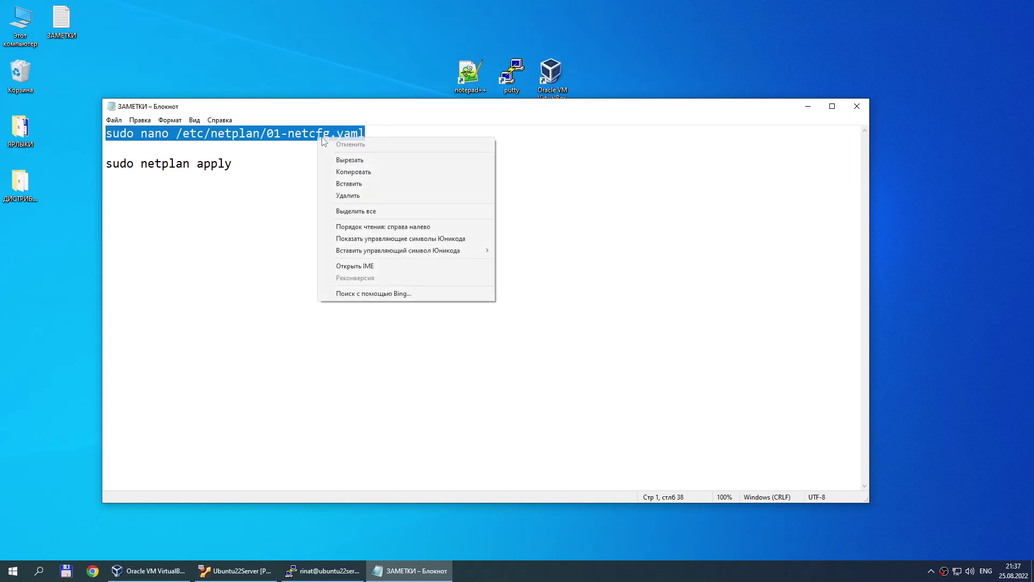
{"action": "left_click", "coordinate": [344, 171]}
{"action": "key", "text": "alt+Tab"}
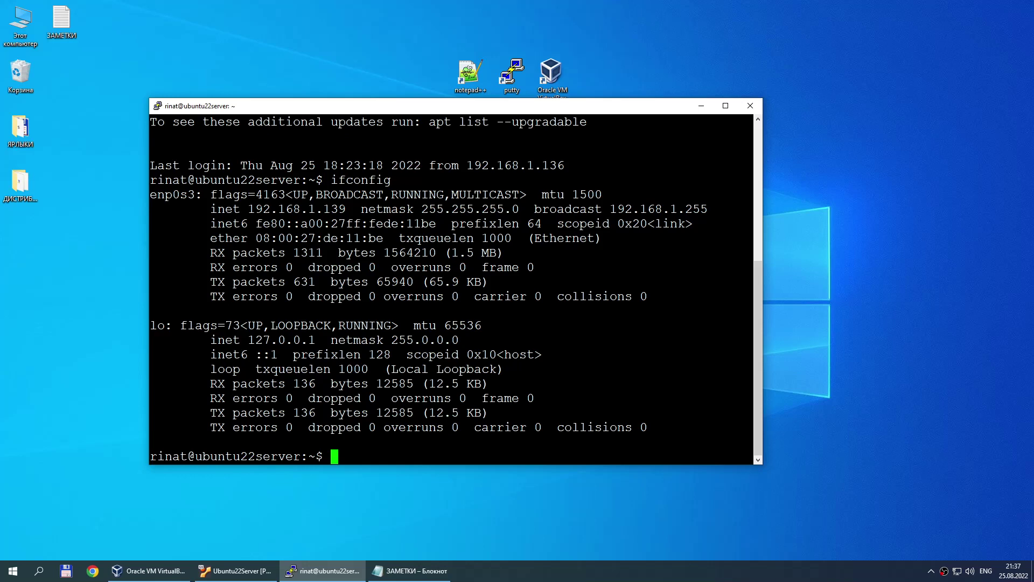
- Paste the sudo nano /etc/netplan/01-netcfg.yaml command at the PuTTY prompt
{"action": "right_click", "coordinate": [388, 451]}
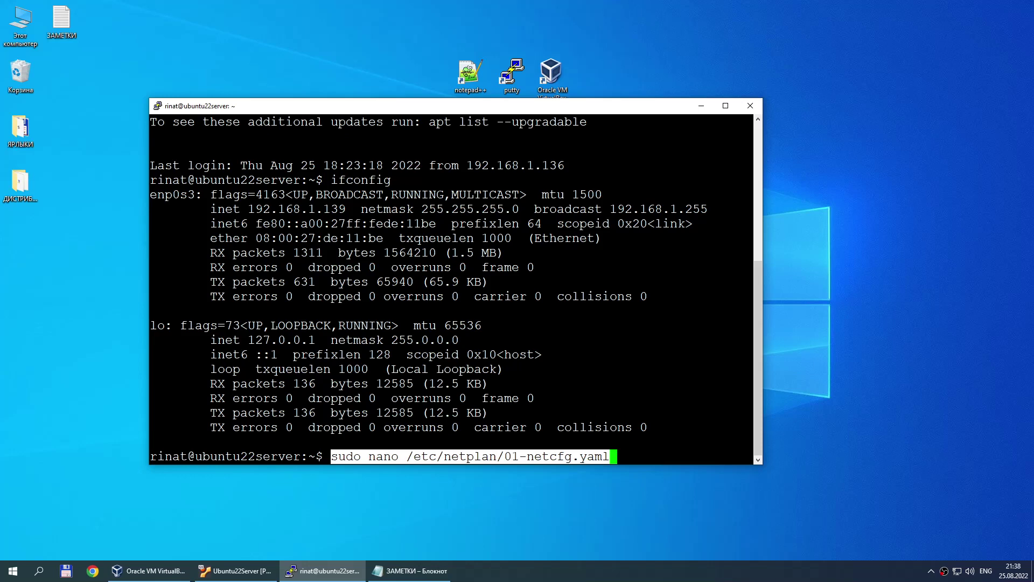
{"action": "left_click", "coordinate": [932, 367]}
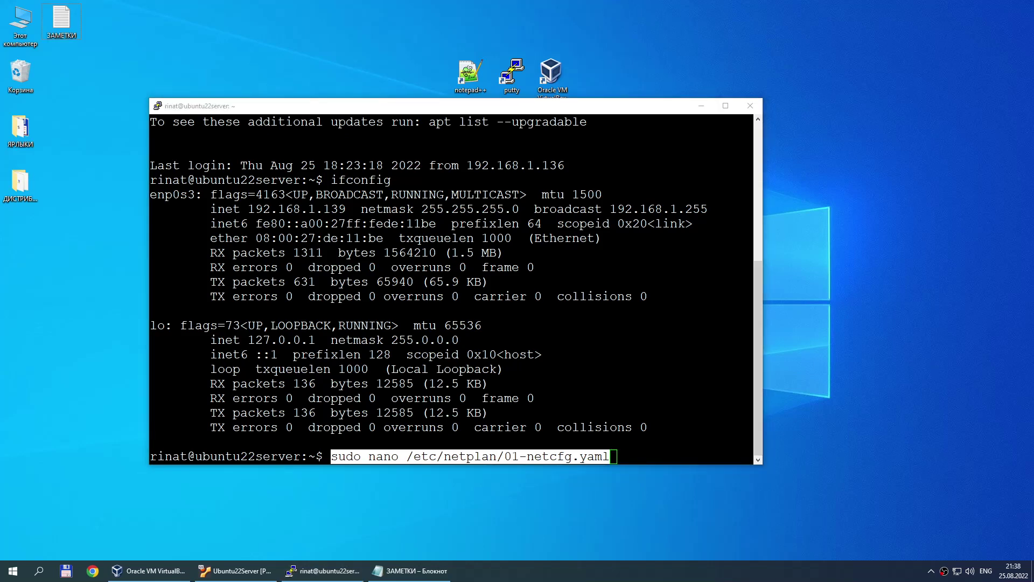
{"action": "key", "text": "alt+Tab"}
{"action": "key", "text": "Up"}
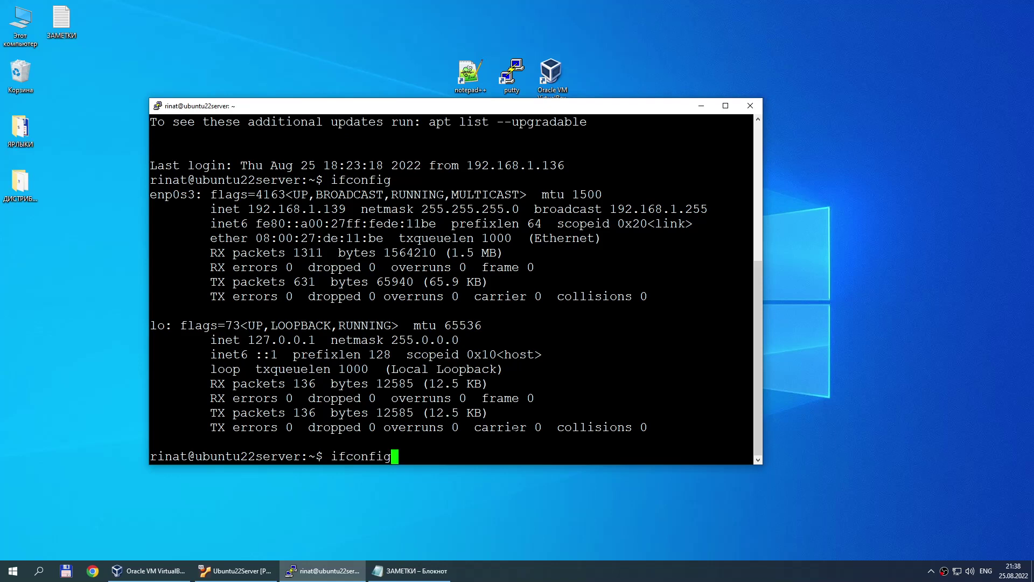
{"action": "key", "text": "Down"}
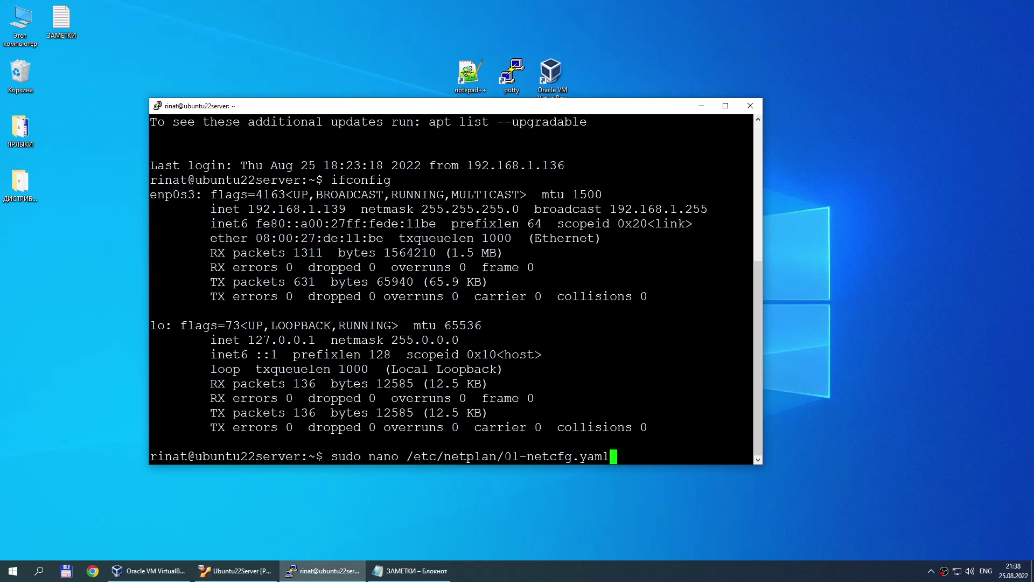
{"action": "left_click_drag", "start_coordinate": [507, 456], "coordinate": [600, 455]}
{"action": "left_click", "coordinate": [600, 455]}
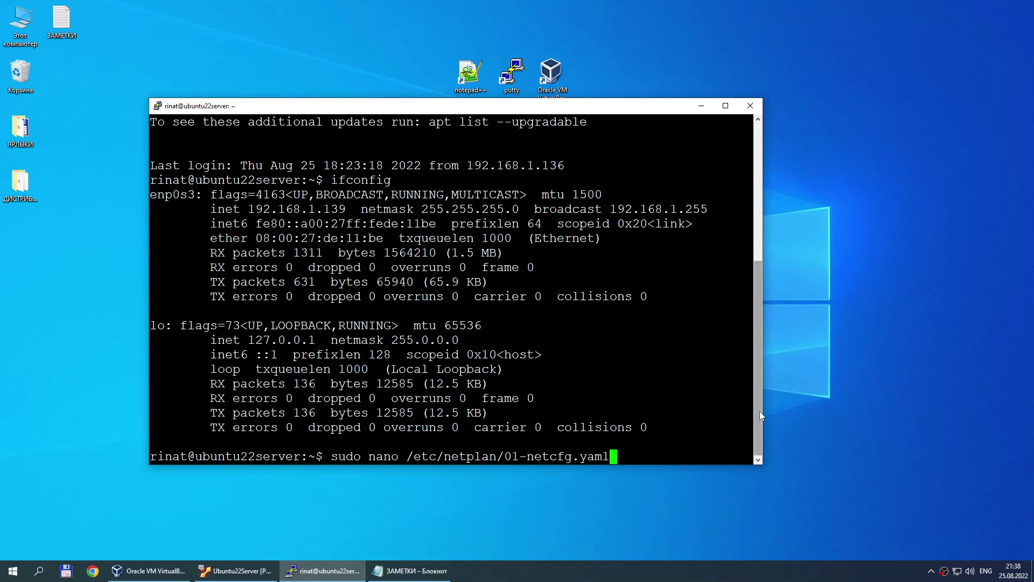
- Run the command and enter the sudo password to open the file in nano
{"action": "key", "text": "Return"}
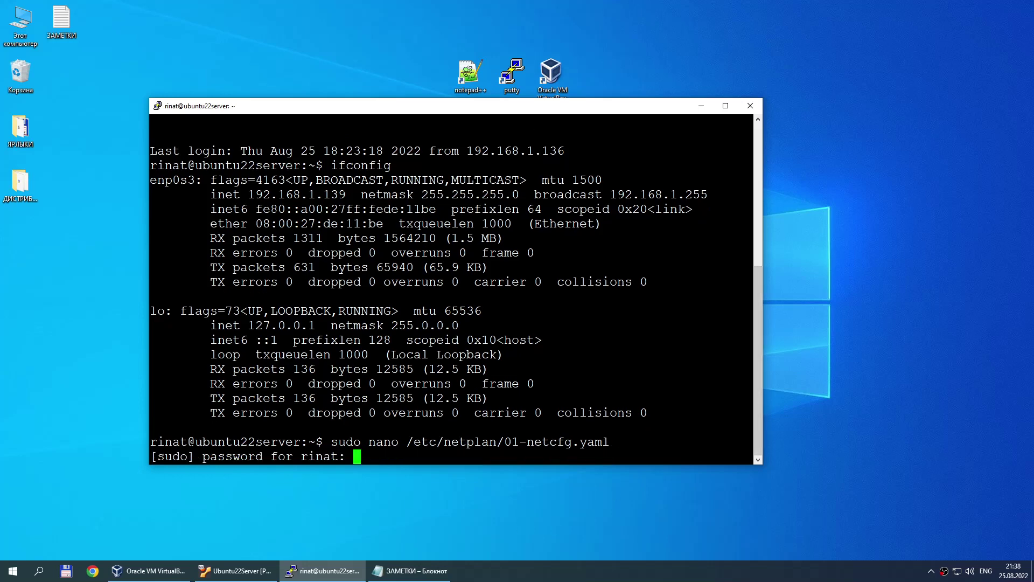
{"action": "key", "text": "Return"}
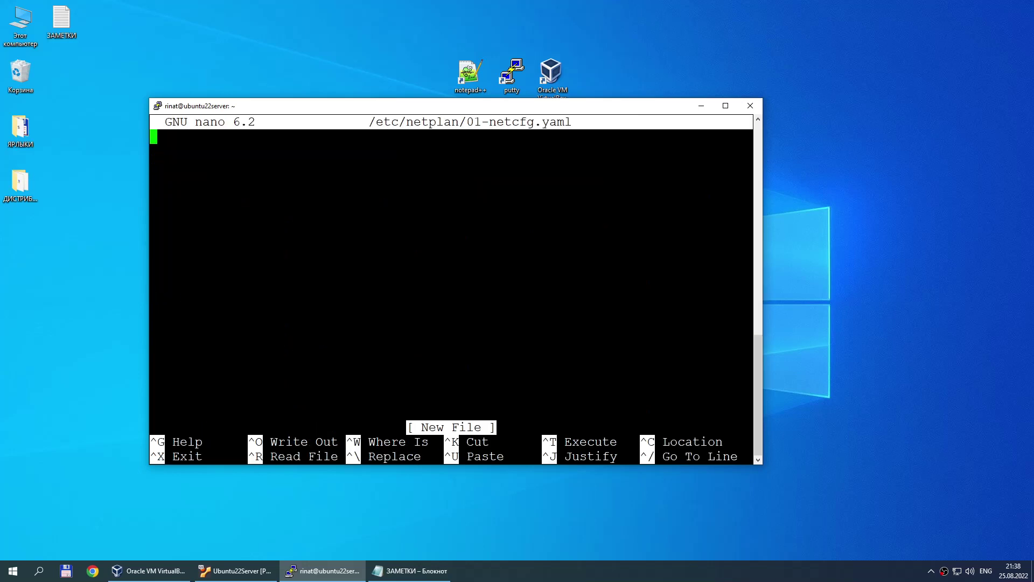
{"action": "left_click_drag", "start_coordinate": [507, 106], "coordinate": [576, 165]}
{"action": "left_click", "coordinate": [576, 164]}
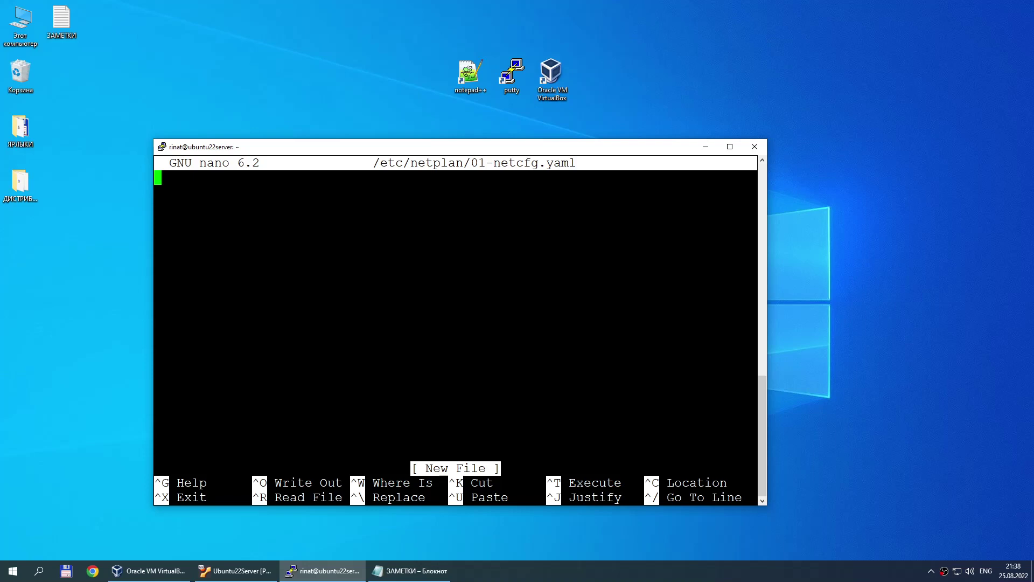
- Drag 01-netcfg out of the ДИСТРИБУТИВЫ folder onto the desktop, then close that folder window
{"action": "double_click", "coordinate": [19, 186]}
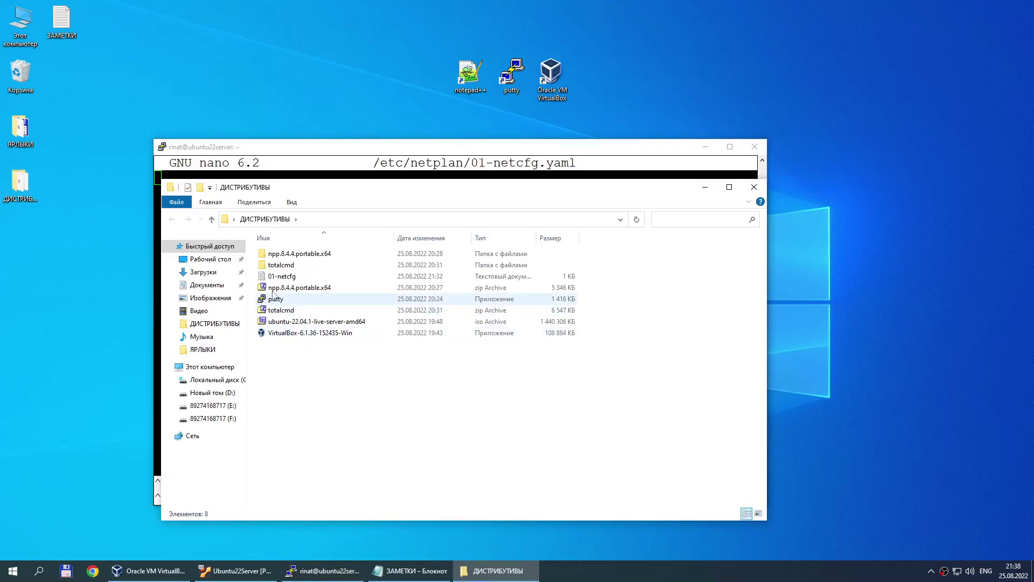
{"action": "right_click", "coordinate": [274, 279]}
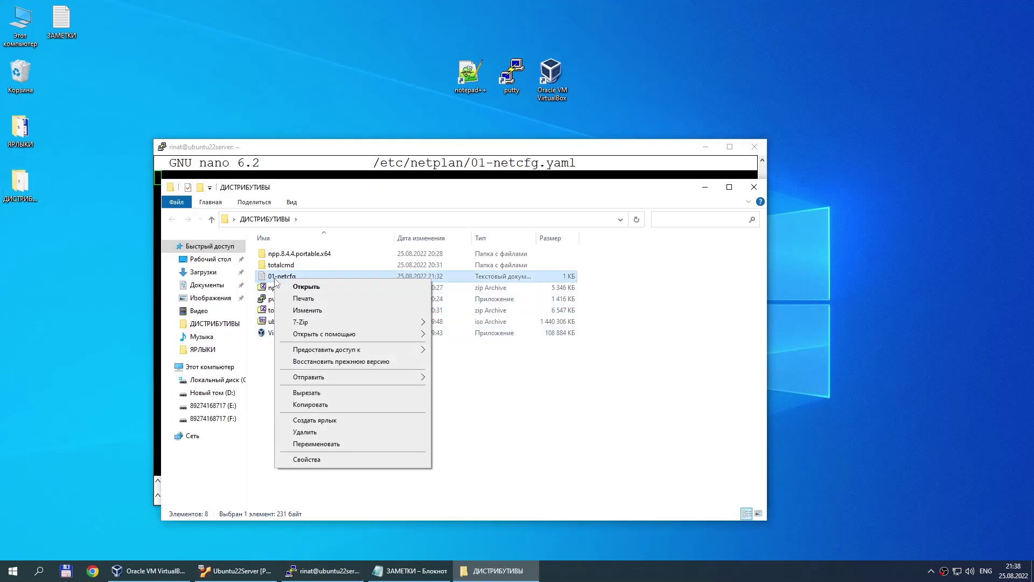
{"action": "left_click", "coordinate": [530, 431]}
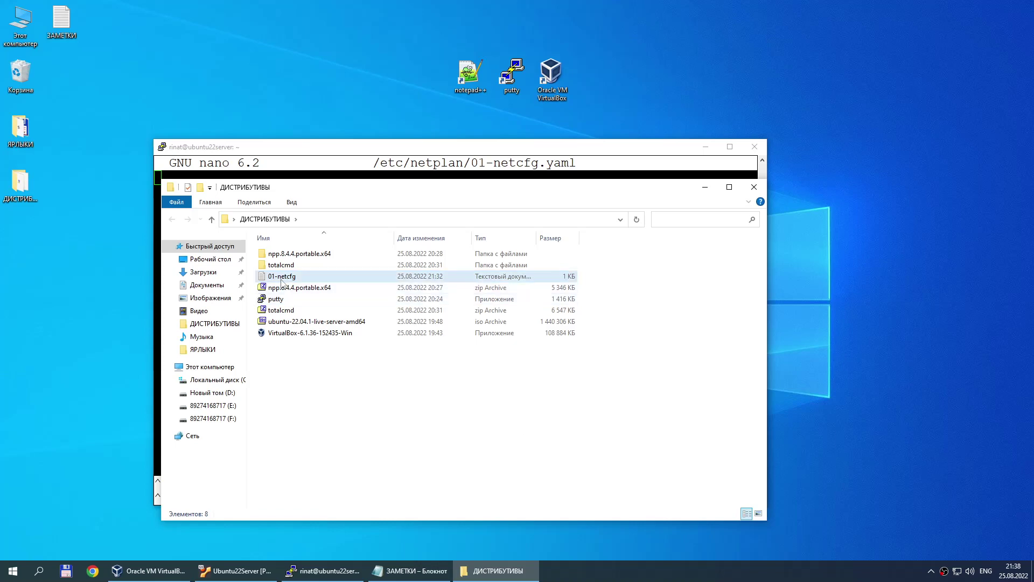
{"action": "left_click_drag", "start_coordinate": [282, 281], "coordinate": [58, 288]}
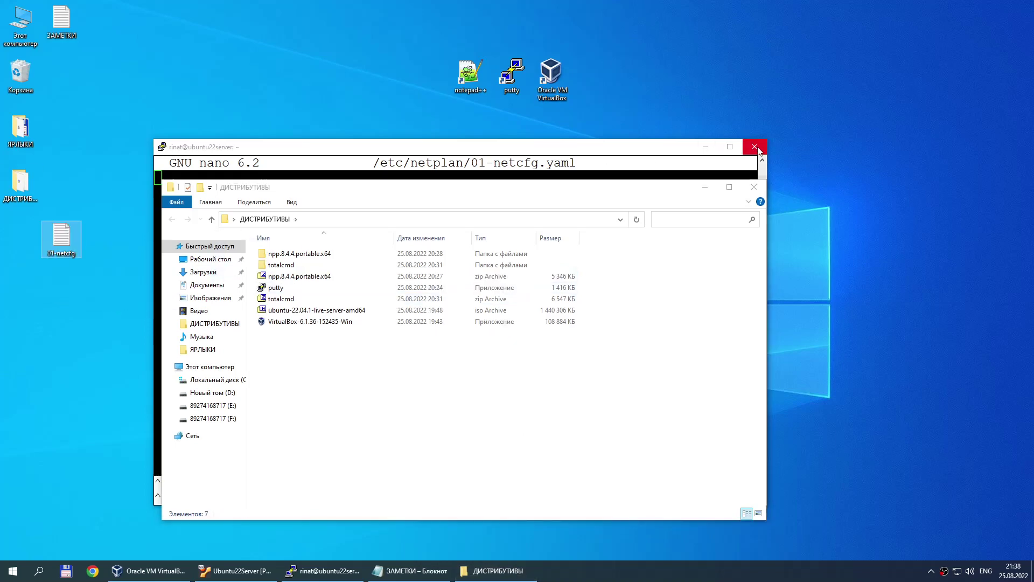
{"action": "left_click", "coordinate": [754, 187]}
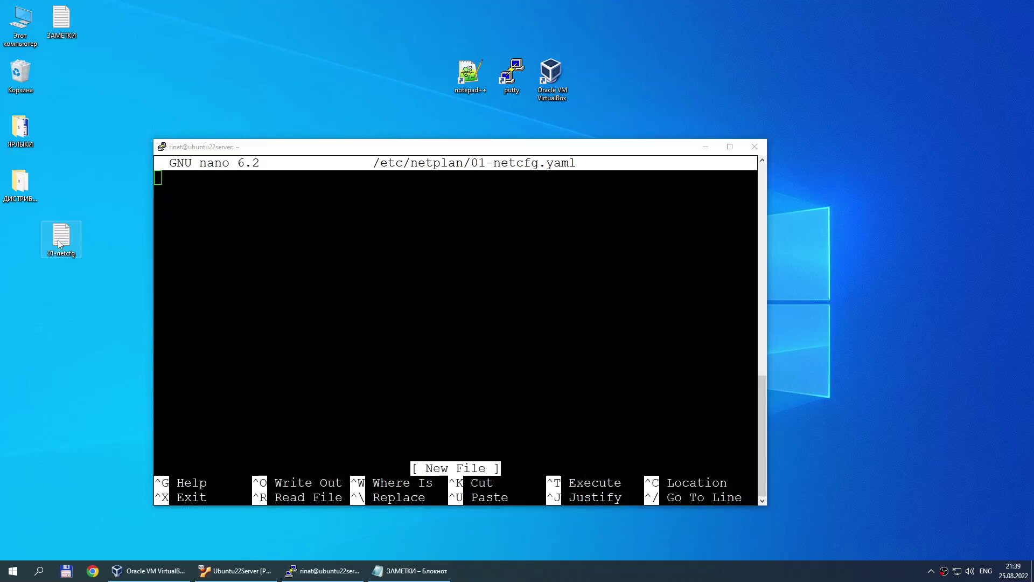
- Open 01-netcfg from the desktop in Notepad and highlight its netplan YAML
{"action": "double_click", "coordinate": [60, 242]}
{"action": "left_click_drag", "start_coordinate": [365, 110], "coordinate": [442, 165]}
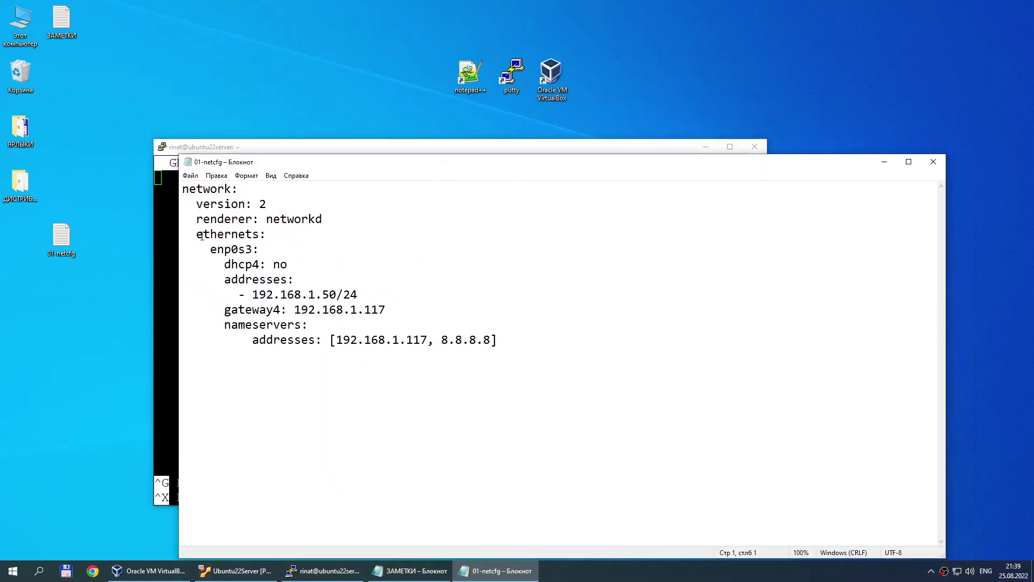
{"action": "left_click_drag", "start_coordinate": [515, 340], "coordinate": [182, 188]}
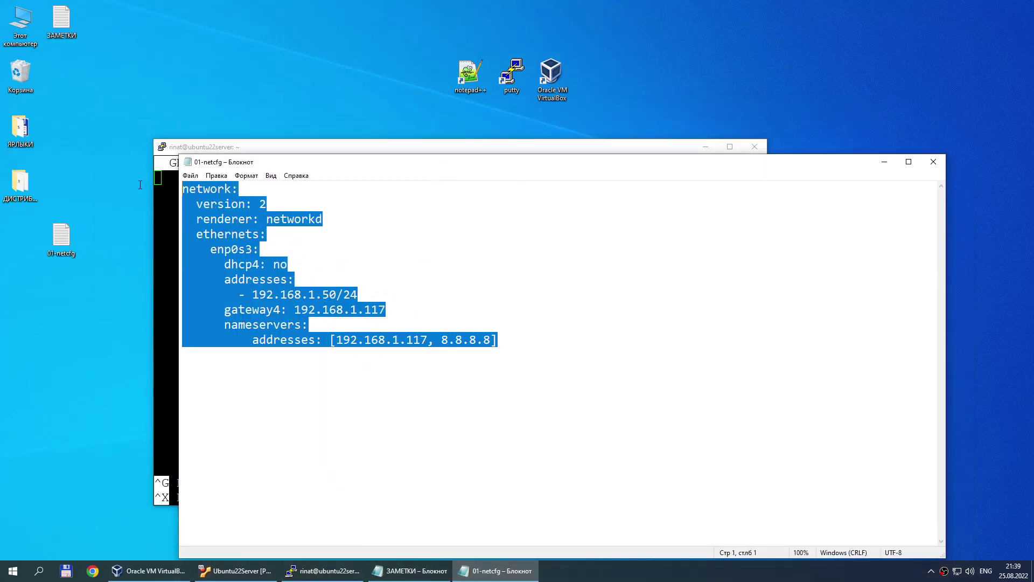
{"action": "left_click", "coordinate": [393, 262]}
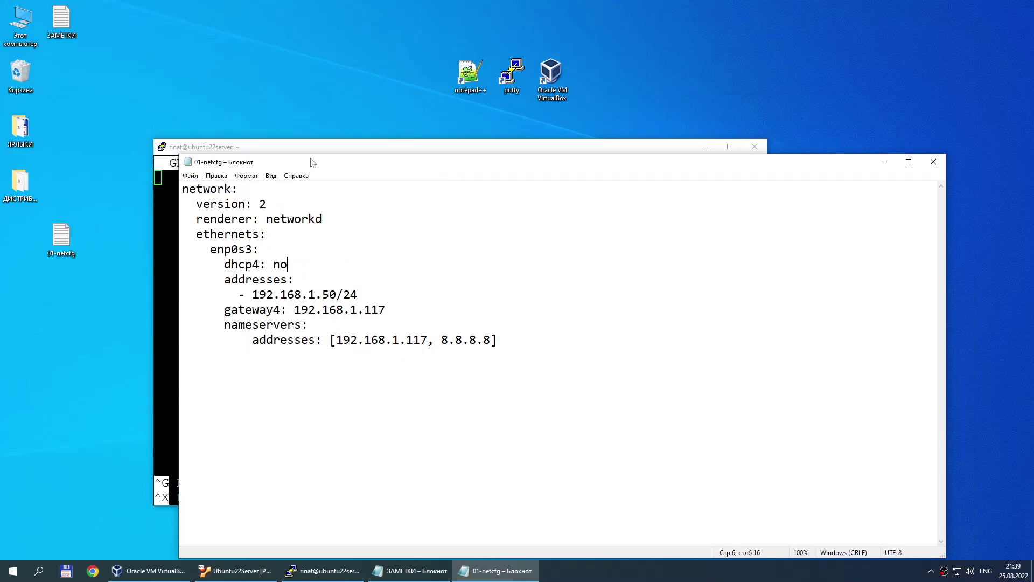
- Reposition Notepad over the nano terminal and review the config, pointing out the network: key
{"action": "left_click_drag", "start_coordinate": [313, 162], "coordinate": [291, 267]}
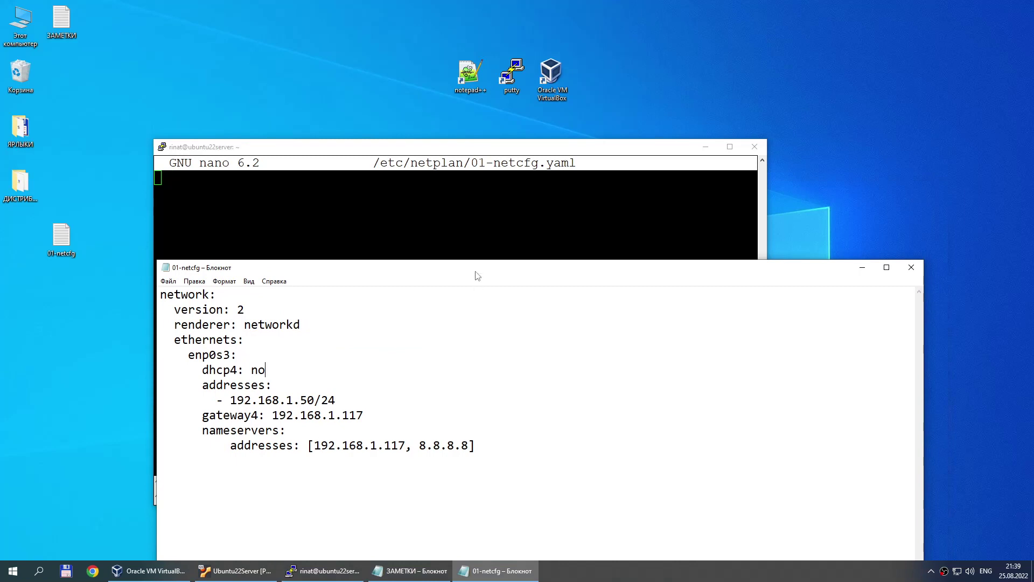
{"action": "left_click_drag", "start_coordinate": [475, 269], "coordinate": [511, 181]}
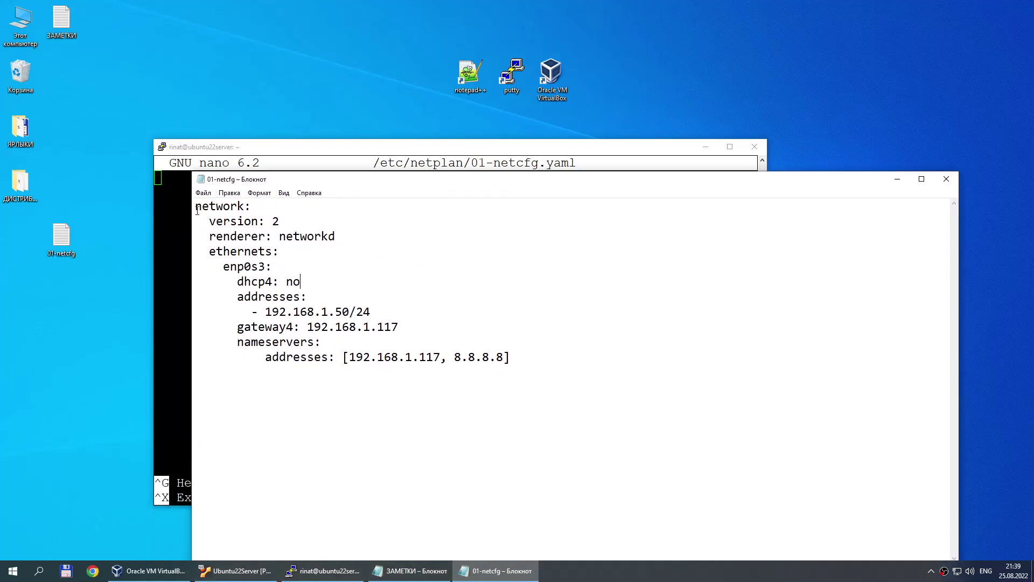
{"action": "left_click_drag", "start_coordinate": [197, 210], "coordinate": [546, 361]}
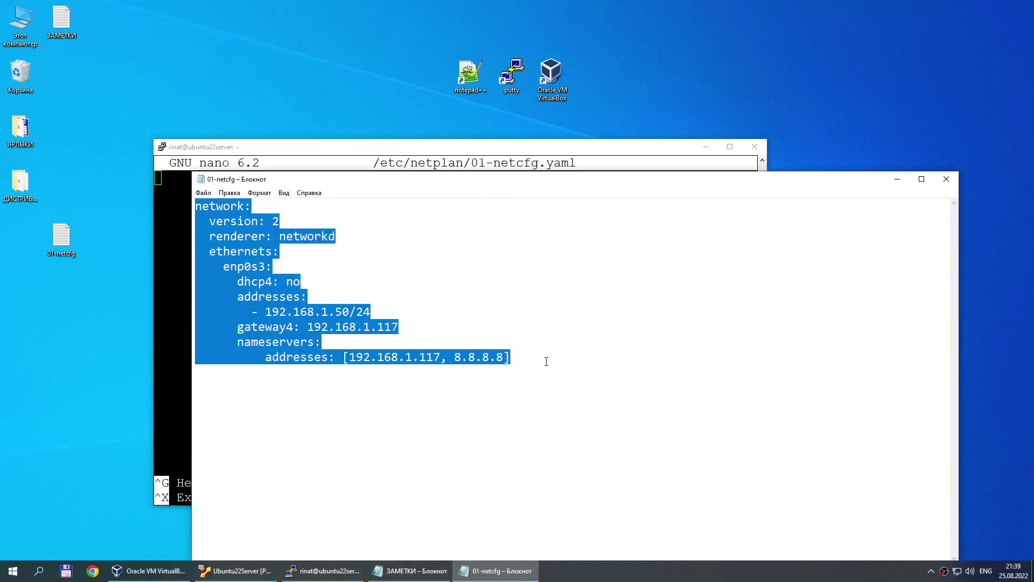
{"action": "left_click", "coordinate": [443, 291]}
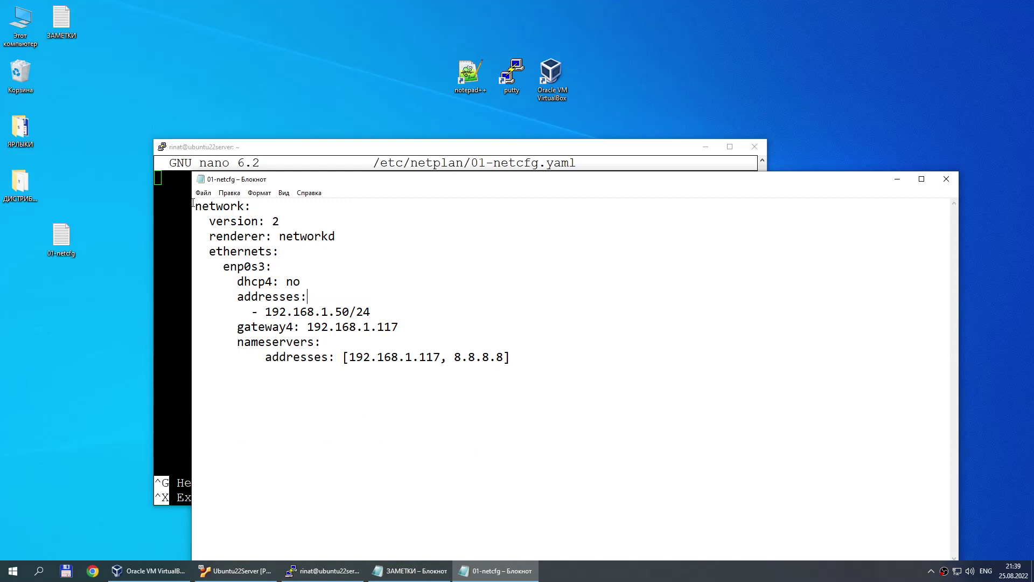
{"action": "left_click_drag", "start_coordinate": [193, 205], "coordinate": [258, 207]}
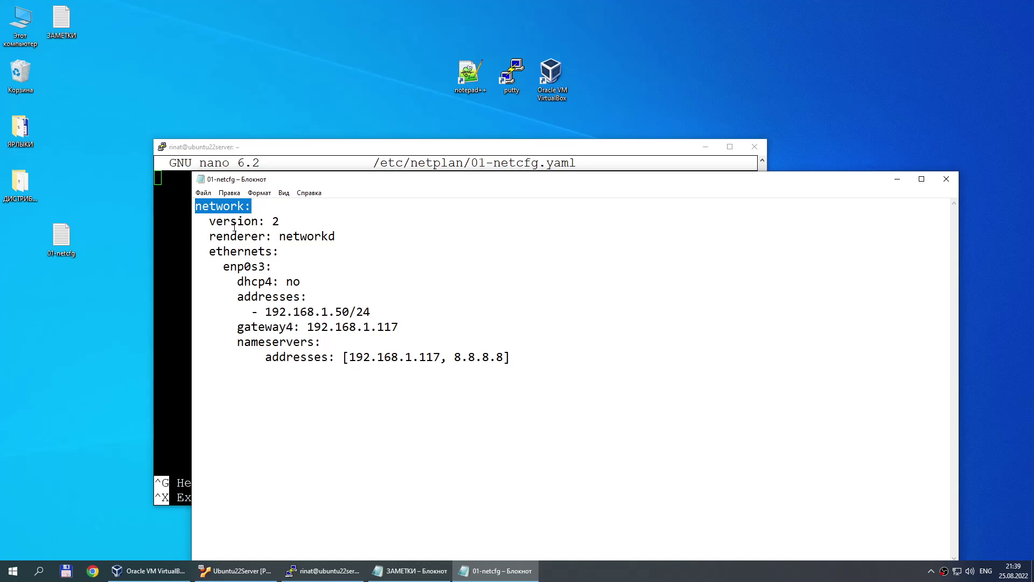
{"action": "left_click_drag", "start_coordinate": [216, 222], "coordinate": [280, 222]}
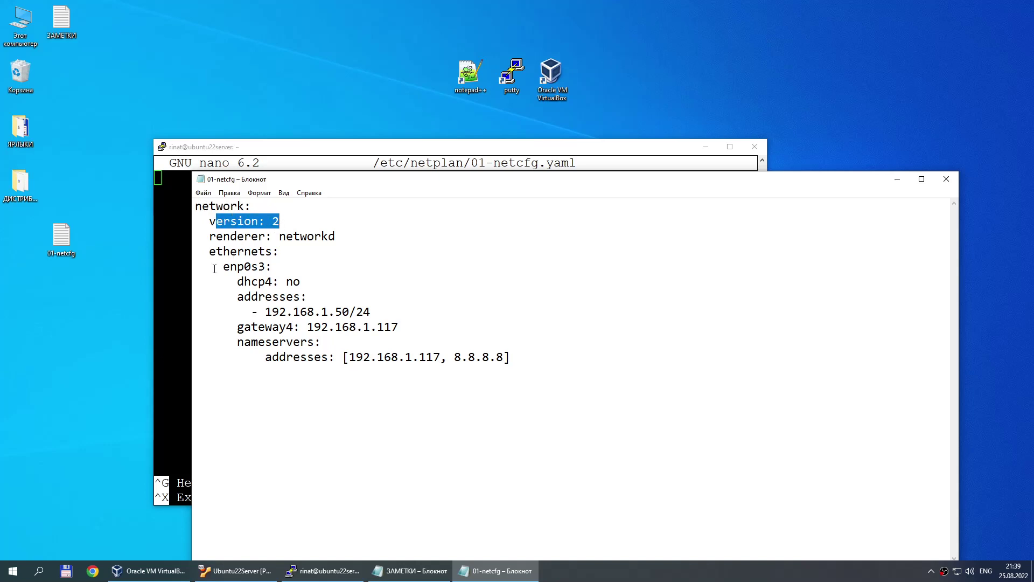
{"action": "left_click_drag", "start_coordinate": [221, 265], "coordinate": [298, 267]}
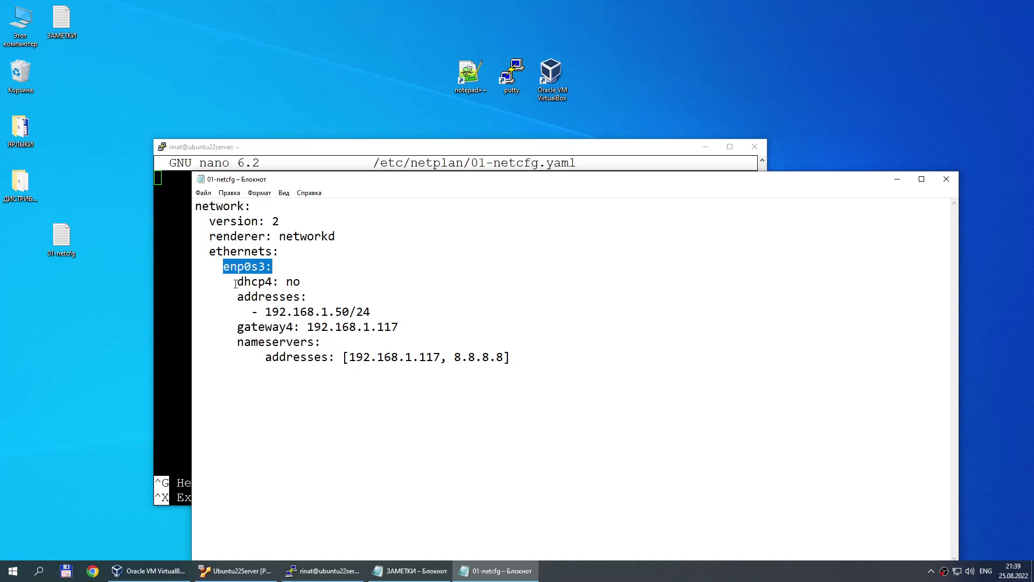
{"action": "left_click_drag", "start_coordinate": [235, 284], "coordinate": [333, 280]}
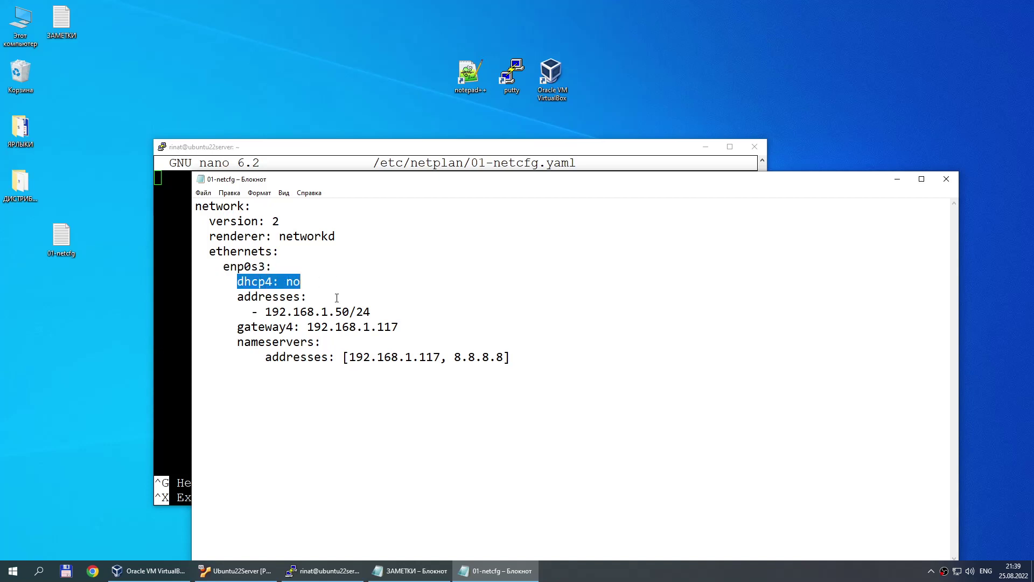
{"action": "left_click_drag", "start_coordinate": [264, 313], "coordinate": [351, 311]}
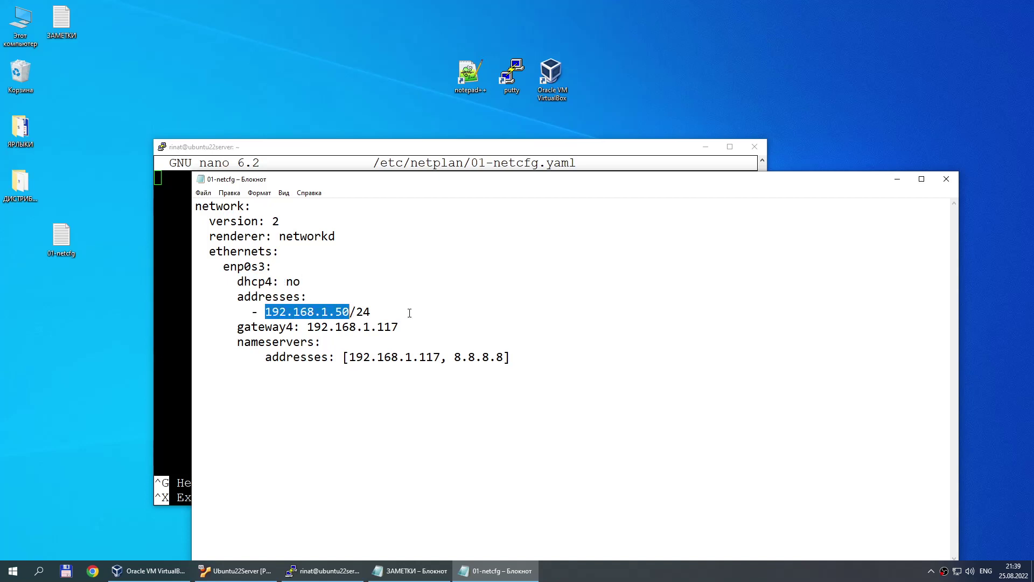
{"action": "left_click", "coordinate": [406, 325]}
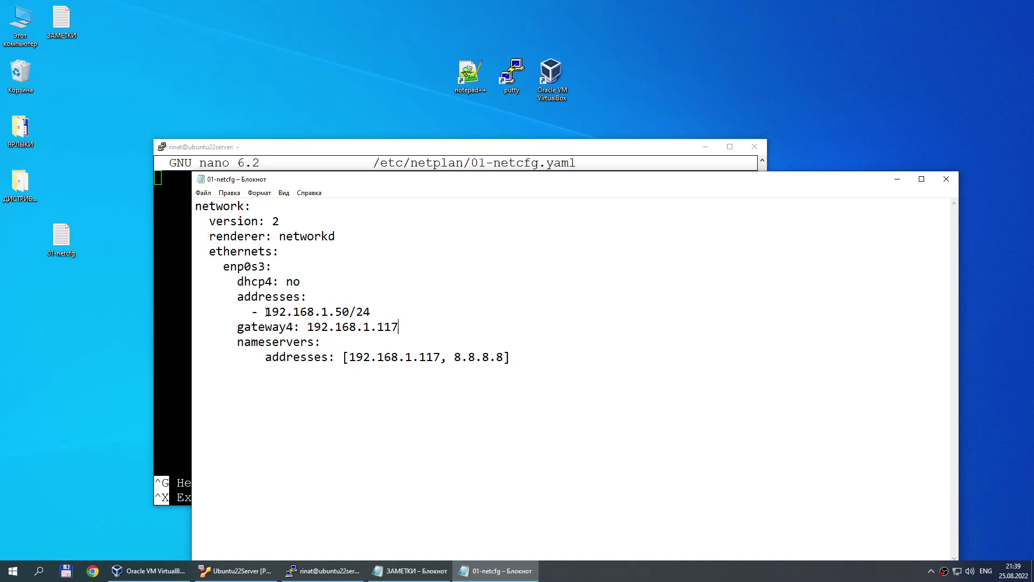
{"action": "left_click_drag", "start_coordinate": [266, 311], "coordinate": [331, 312]}
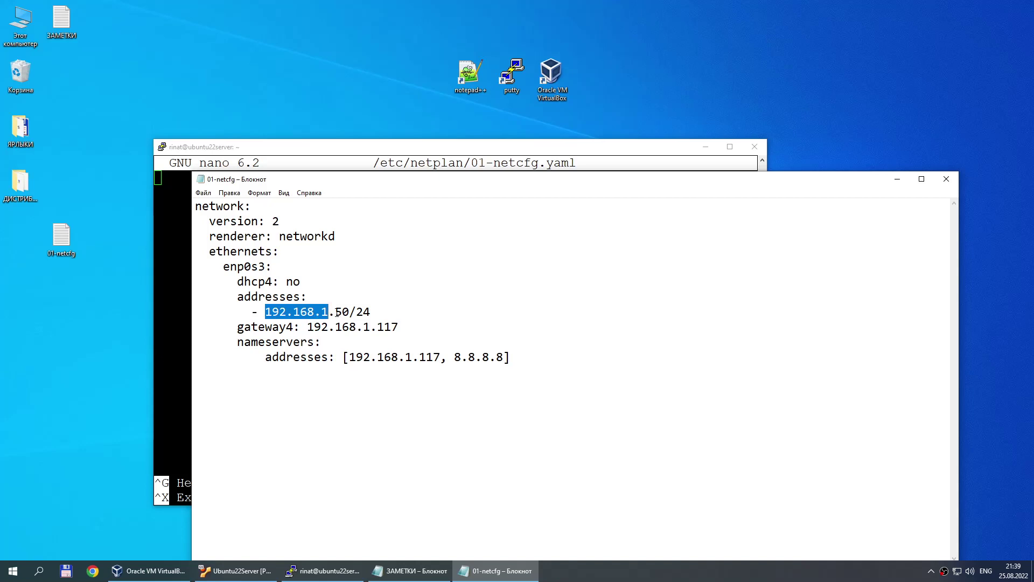
{"action": "left_click_drag", "start_coordinate": [335, 312], "coordinate": [345, 311]}
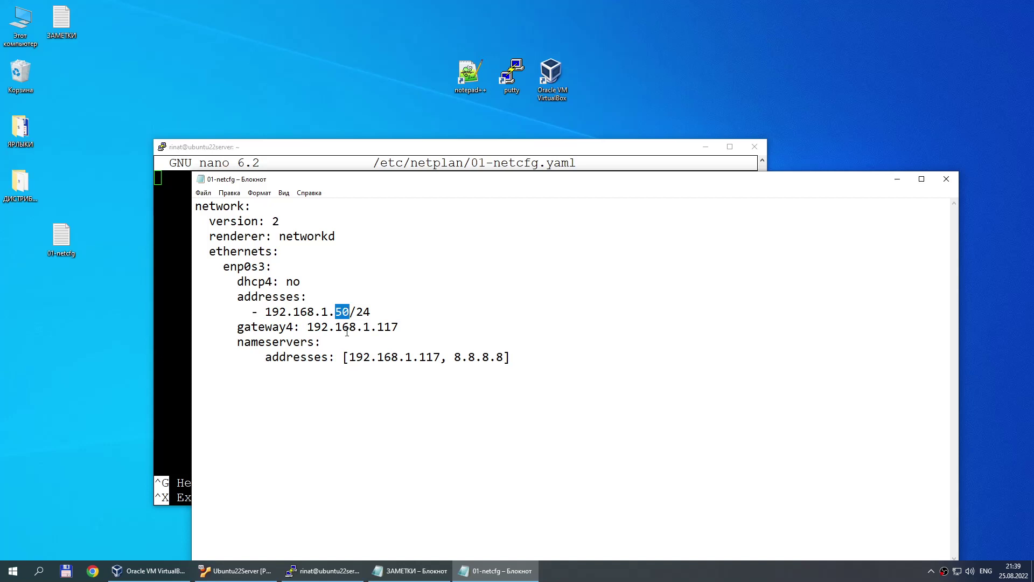
{"action": "left_click", "coordinate": [420, 302]}
{"action": "left_click_drag", "start_coordinate": [265, 311], "coordinate": [364, 312]}
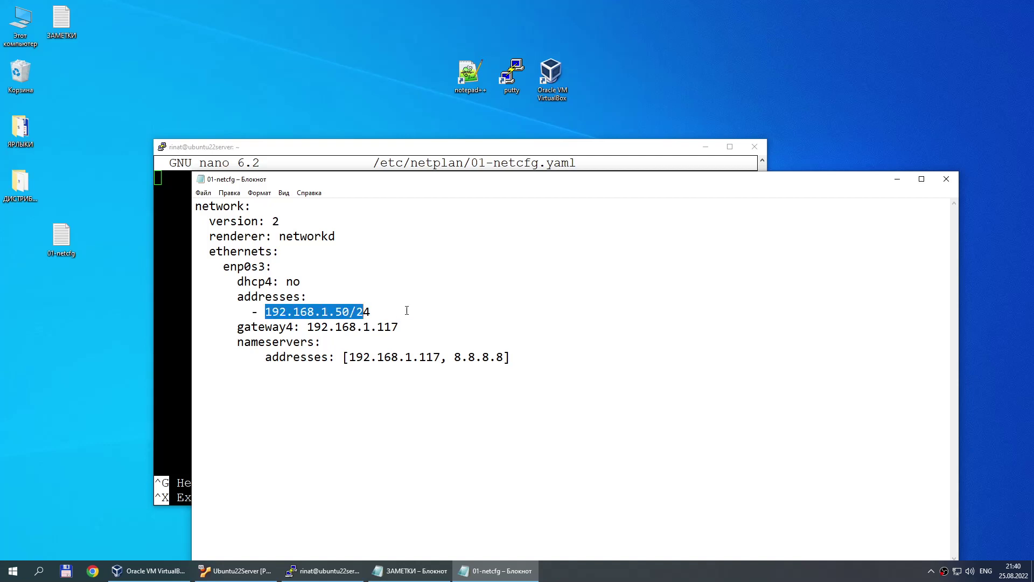
{"action": "left_click", "coordinate": [407, 311]}
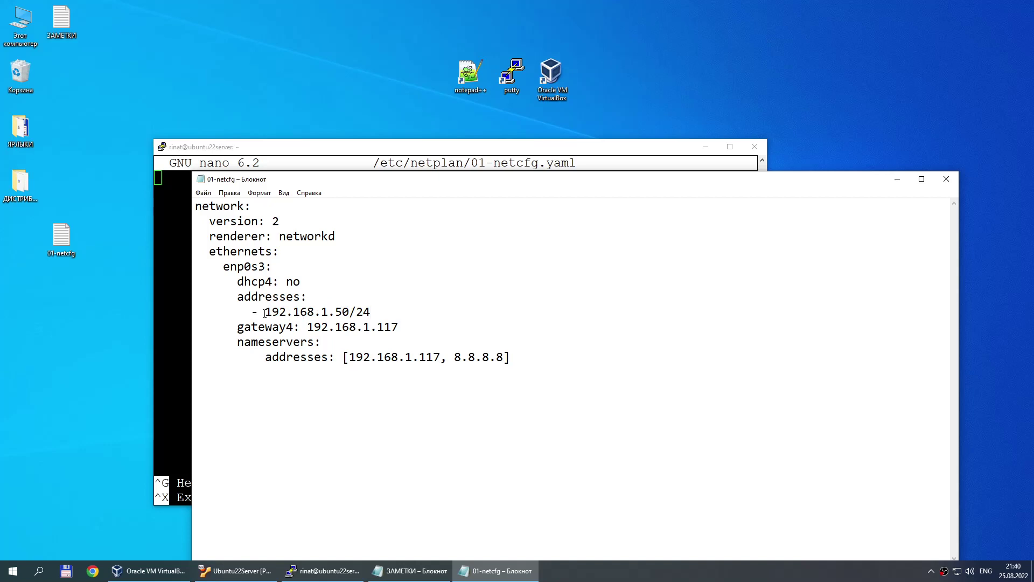
{"action": "left_click_drag", "start_coordinate": [265, 311], "coordinate": [355, 312]}
{"action": "left_click_drag", "start_coordinate": [237, 326], "coordinate": [404, 327]}
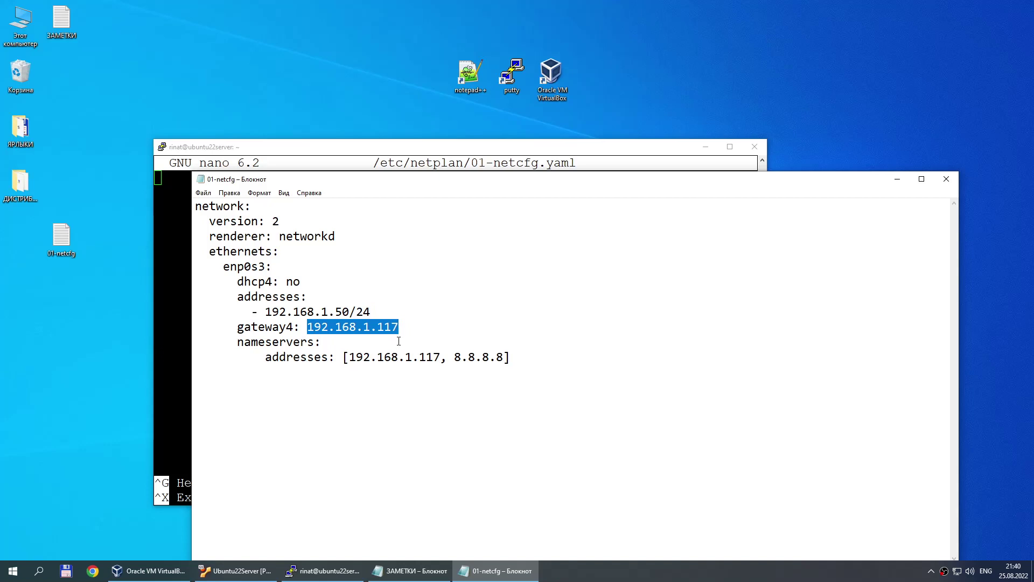
{"action": "left_click", "coordinate": [398, 341]}
{"action": "left_click_drag", "start_coordinate": [307, 326], "coordinate": [400, 328]}
{"action": "left_click_drag", "start_coordinate": [265, 357], "coordinate": [337, 356]}
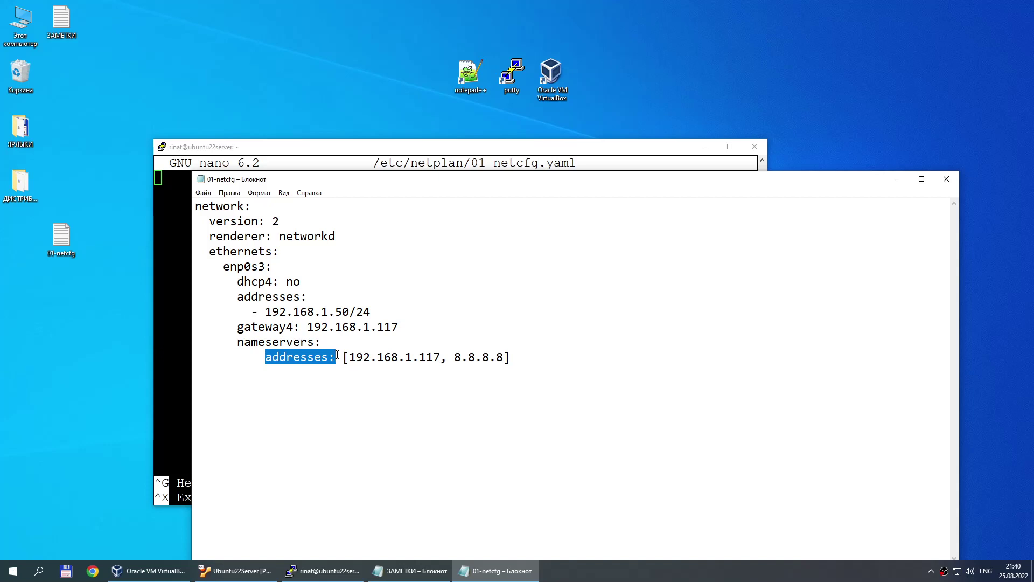
{"action": "left_click_drag", "start_coordinate": [348, 356], "coordinate": [440, 356]}
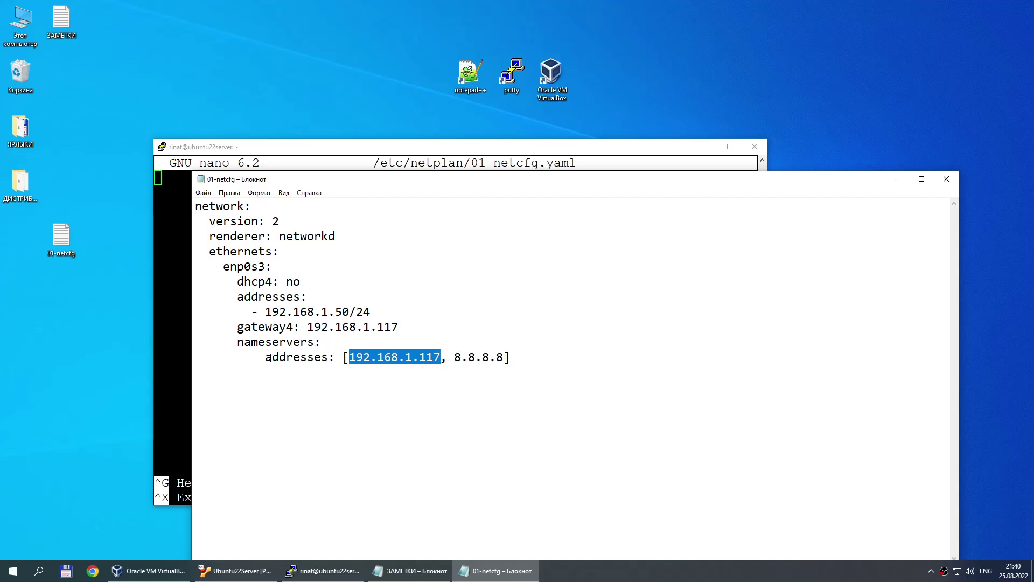
{"action": "left_click_drag", "start_coordinate": [269, 358], "coordinate": [524, 360]}
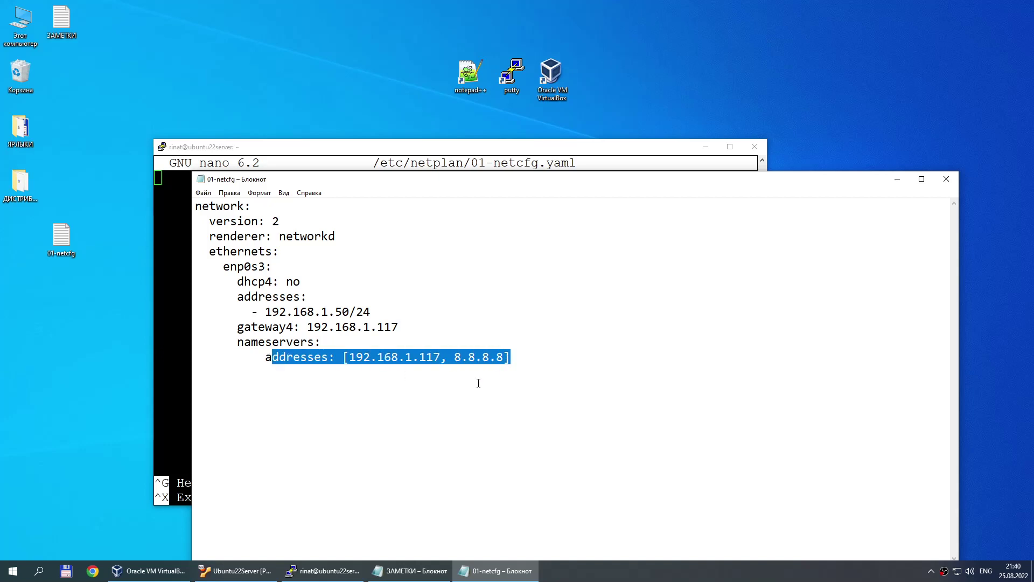
{"action": "left_click_drag", "start_coordinate": [454, 357], "coordinate": [505, 357]}
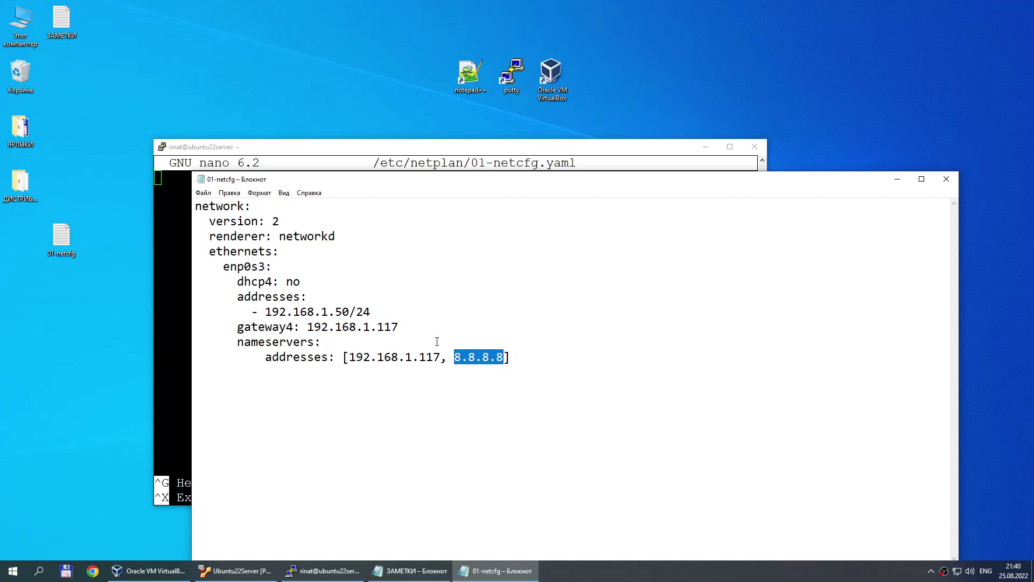
{"action": "left_click", "coordinate": [599, 354]}
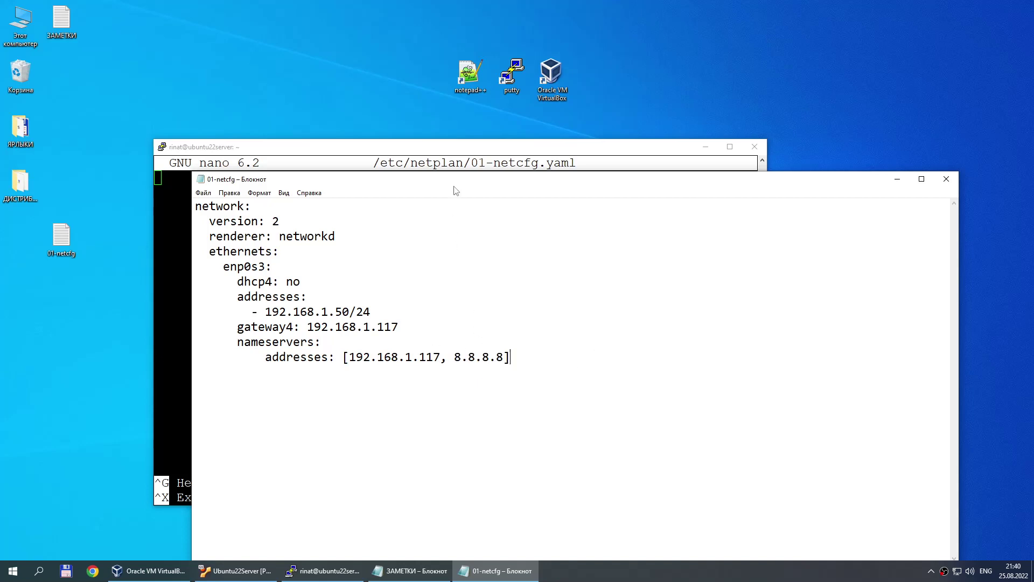
{"action": "left_click_drag", "start_coordinate": [456, 182], "coordinate": [455, 200]}
{"action": "left_click_drag", "start_coordinate": [455, 379], "coordinate": [117, 201]}
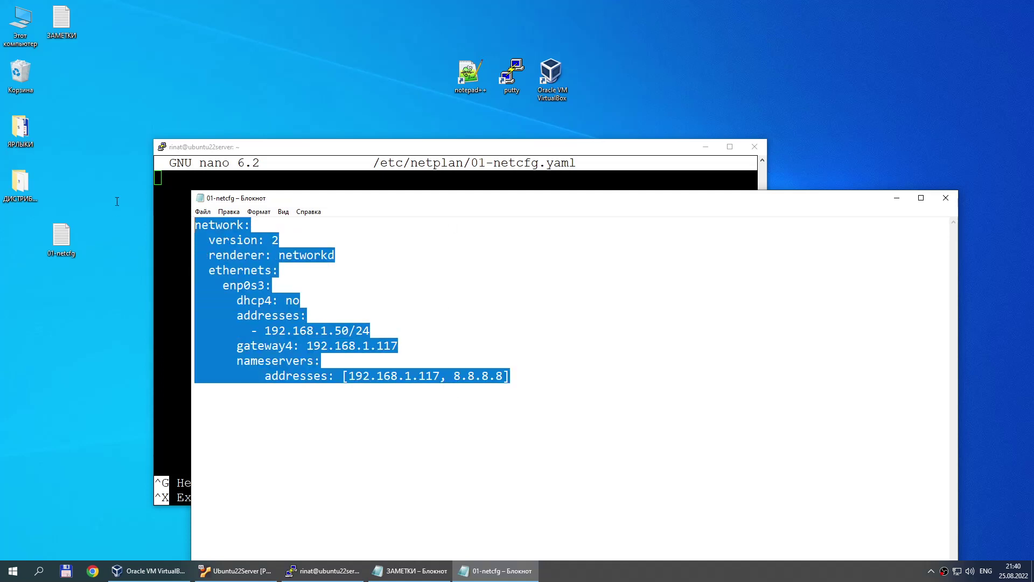
- Move Notepad lower and highlight the config's opening lines and the indentation before enp0s3
{"action": "left_click", "coordinate": [420, 263]}
{"action": "left_click_drag", "start_coordinate": [416, 202], "coordinate": [423, 246]}
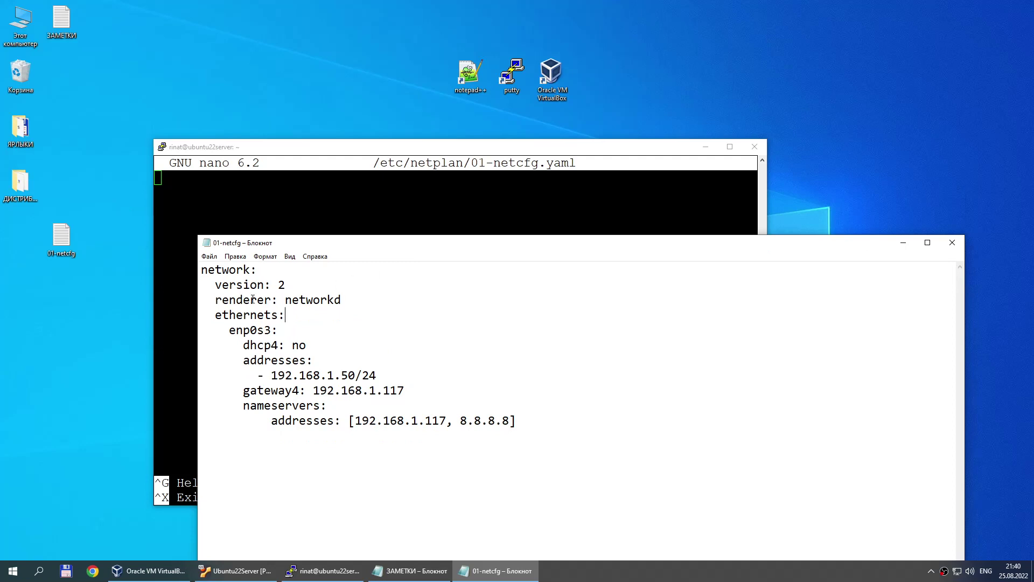
{"action": "left_click_drag", "start_coordinate": [204, 269], "coordinate": [554, 430]}
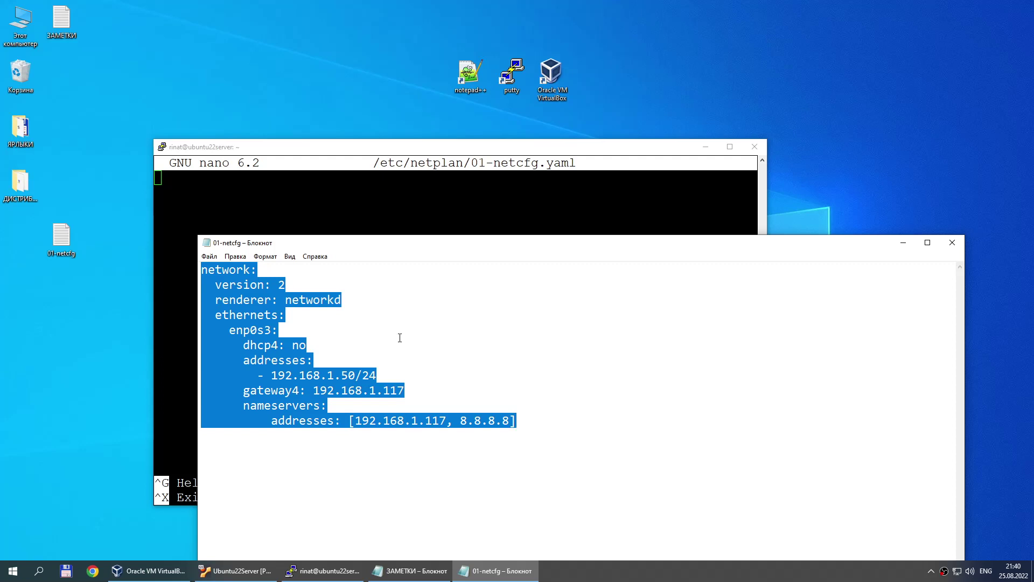
{"action": "left_click", "coordinate": [324, 317]}
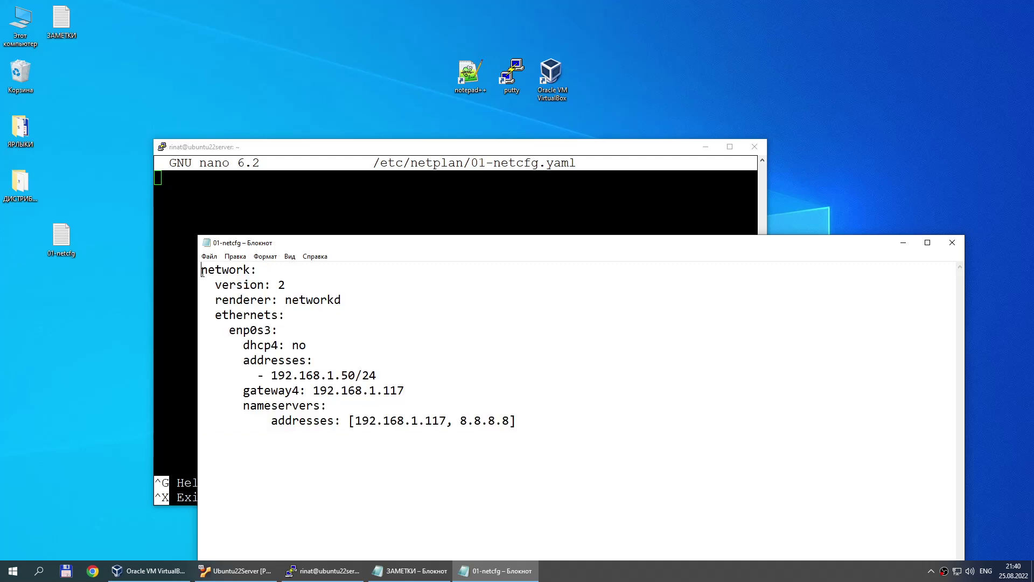
{"action": "left_click_drag", "start_coordinate": [215, 329], "coordinate": [230, 329]}
{"action": "left_click", "coordinate": [386, 374]}
- Copy the whole netplan YAML with Копировать and close Notepad
{"action": "left_click_drag", "start_coordinate": [202, 272], "coordinate": [535, 419]}
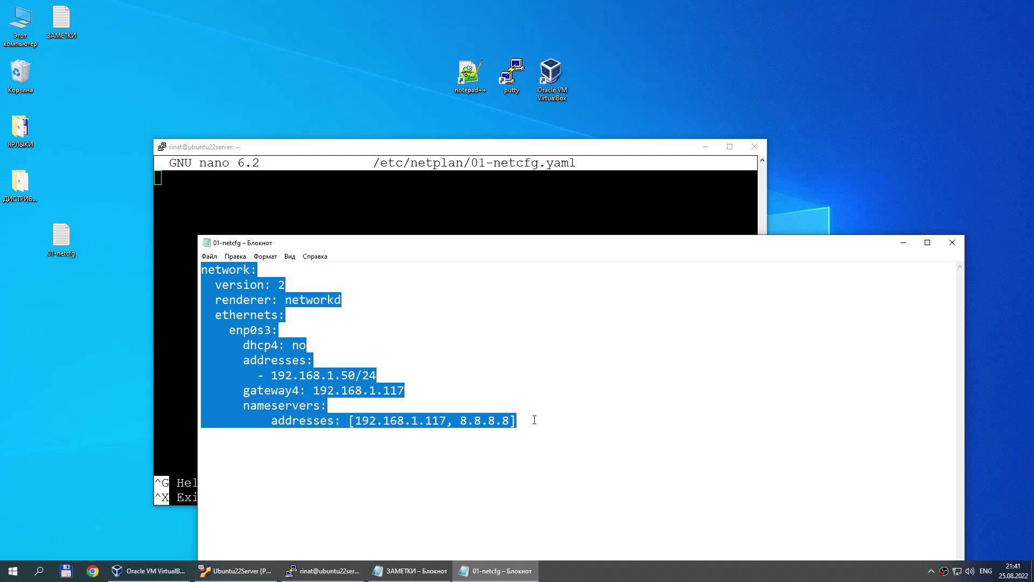
{"action": "right_click", "coordinate": [224, 326]}
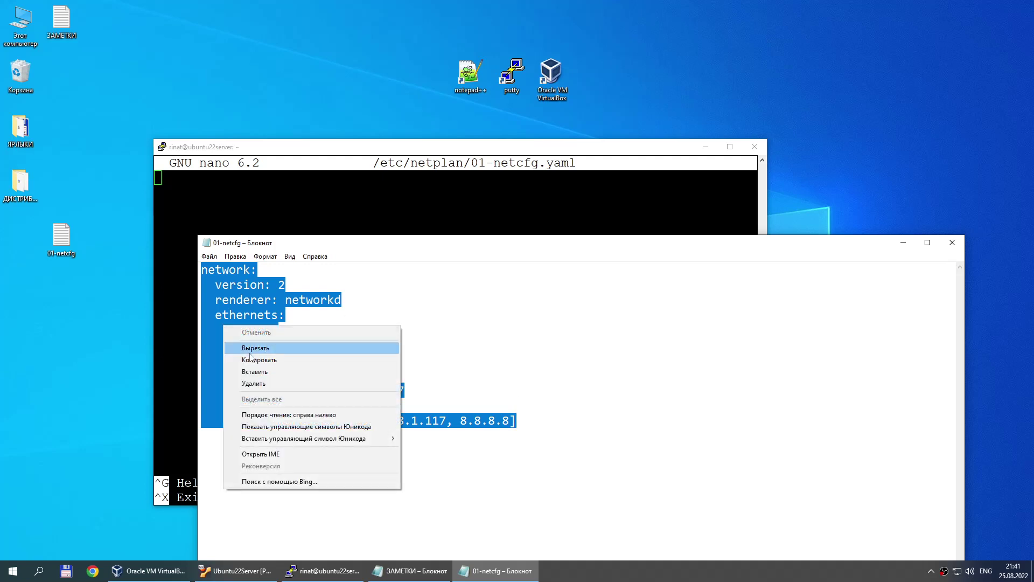
{"action": "left_click", "coordinate": [253, 361]}
{"action": "left_click", "coordinate": [951, 243]}
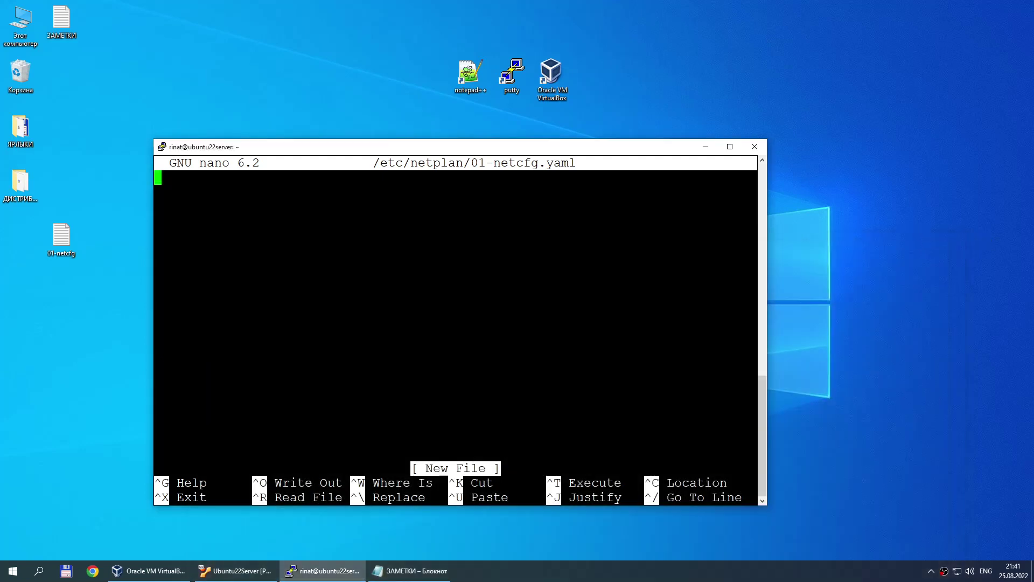
- Paste the YAML into nano, save /etc/netplan/01-netcfg.yaml (11 lines), and exit nano
{"action": "right_click", "coordinate": [203, 207]}
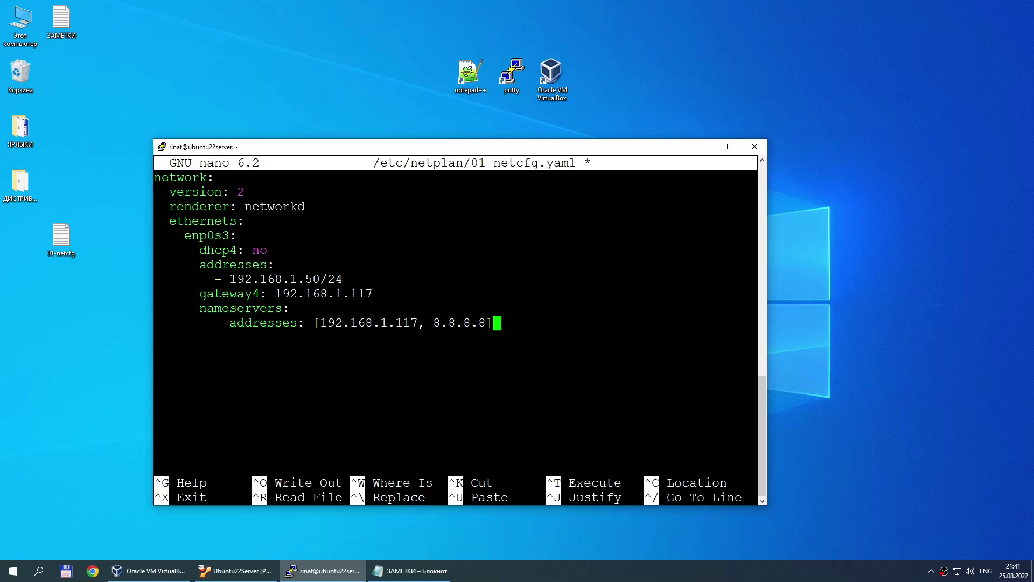
{"action": "key", "text": "ctrl+o"}
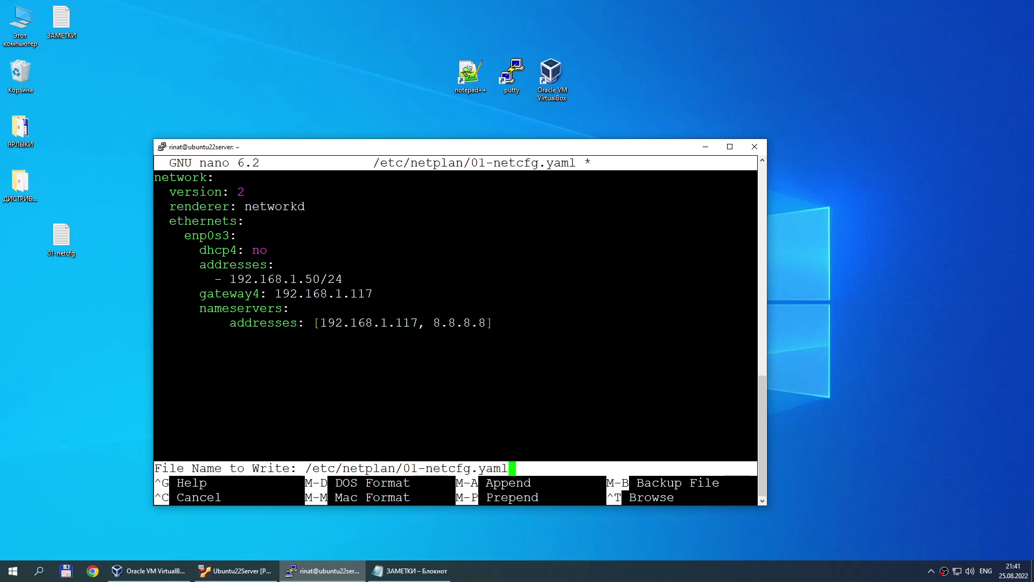
{"action": "key", "text": "Return"}
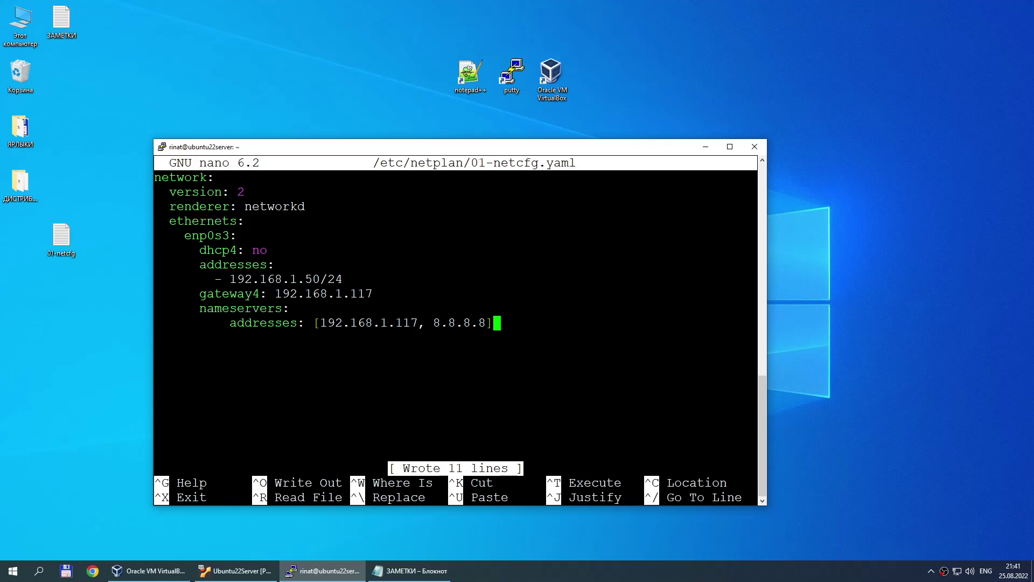
{"action": "key", "text": "ctrl+x"}
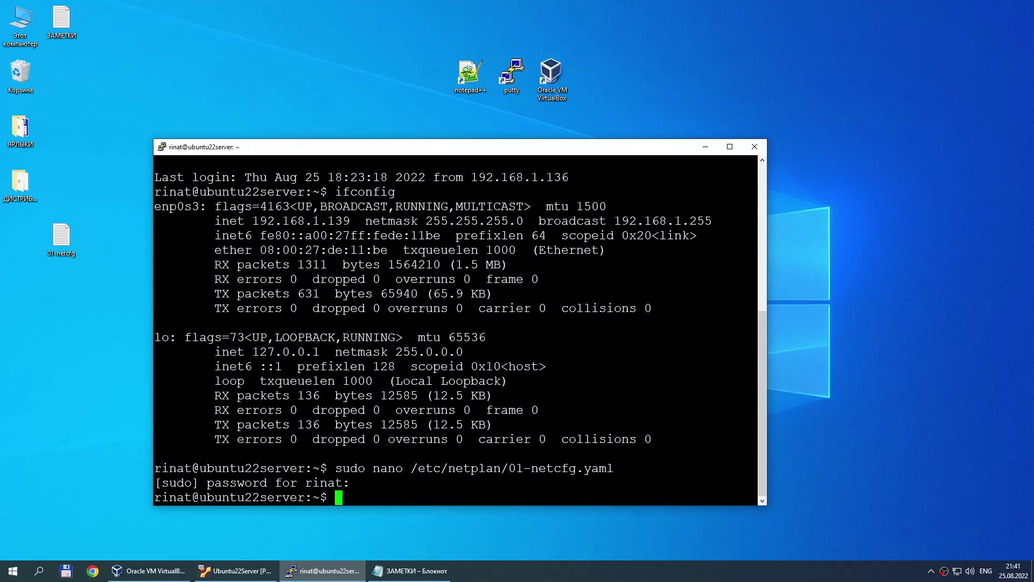
- Highlight the earlier nano command line in the terminal to point it out
{"action": "double_click", "coordinate": [401, 468]}
{"action": "left_click", "coordinate": [401, 467]}
{"action": "double_click", "coordinate": [399, 468]}
{"action": "left_click", "coordinate": [399, 468]}
{"action": "left_click_drag", "start_coordinate": [366, 468], "coordinate": [399, 469]}
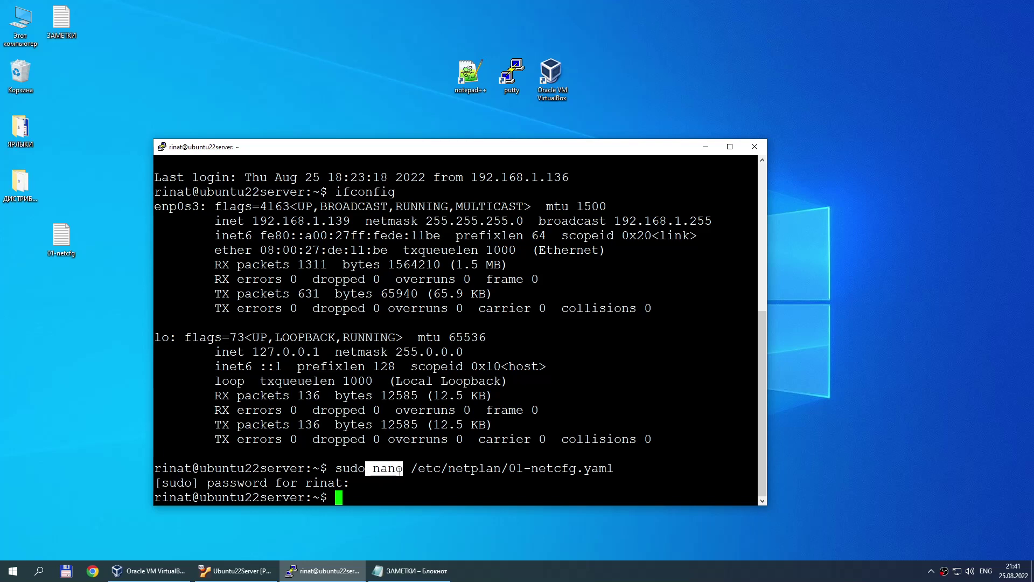
{"action": "left_click", "coordinate": [399, 468]}
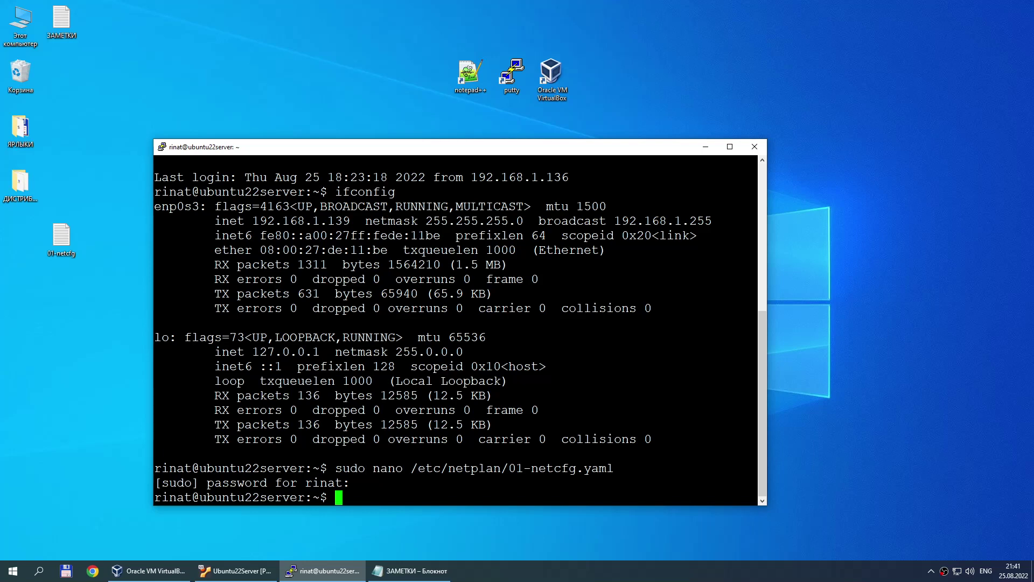
{"action": "left_click_drag", "start_coordinate": [335, 468], "coordinate": [615, 468]}
{"action": "left_click", "coordinate": [615, 468]}
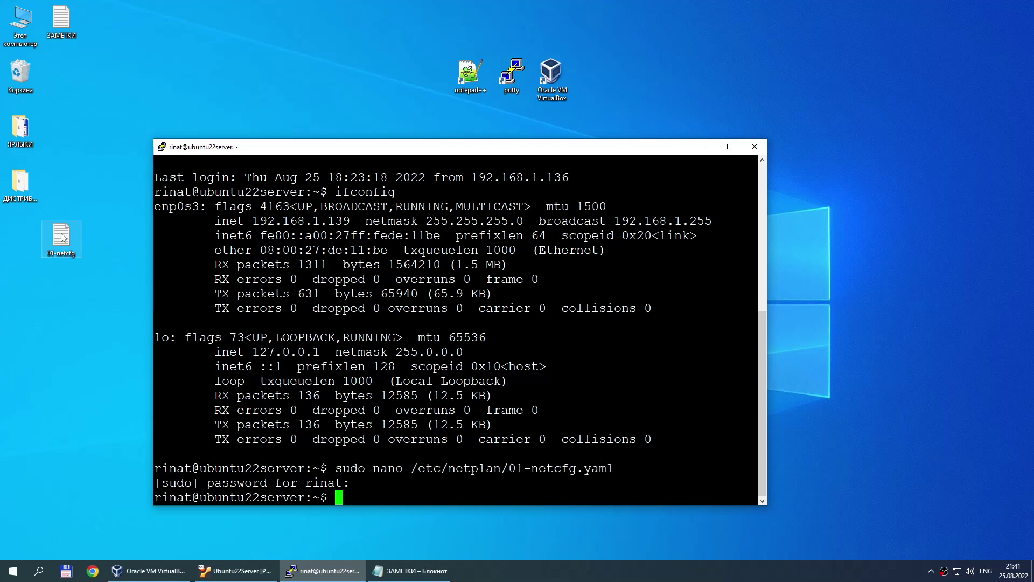
- Copy the 'sudo netplan apply' line from the ЗАМЕТКИ notes file
{"action": "double_click", "coordinate": [61, 236]}
{"action": "left_click", "coordinate": [952, 243]}
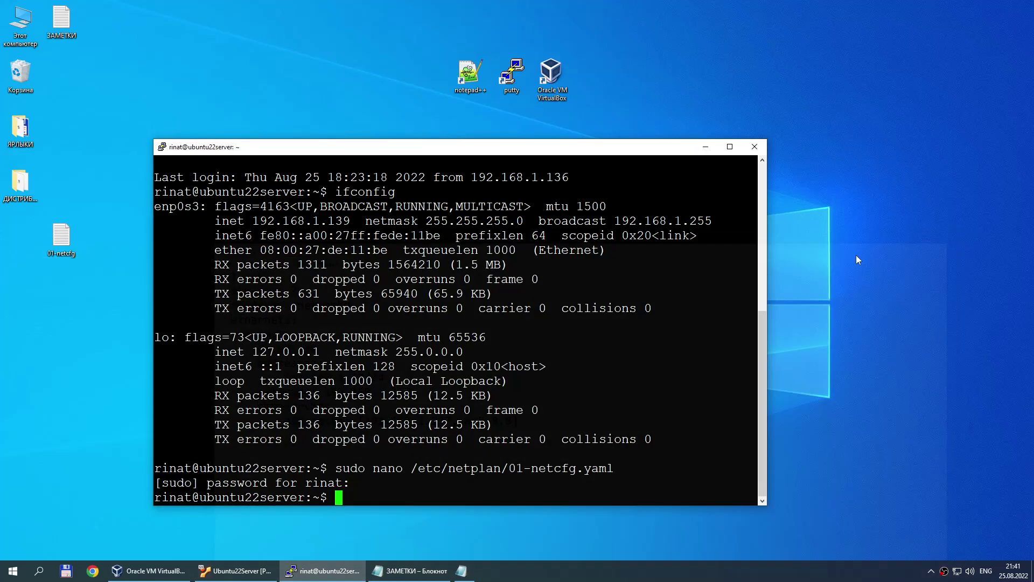
{"action": "double_click", "coordinate": [61, 25]}
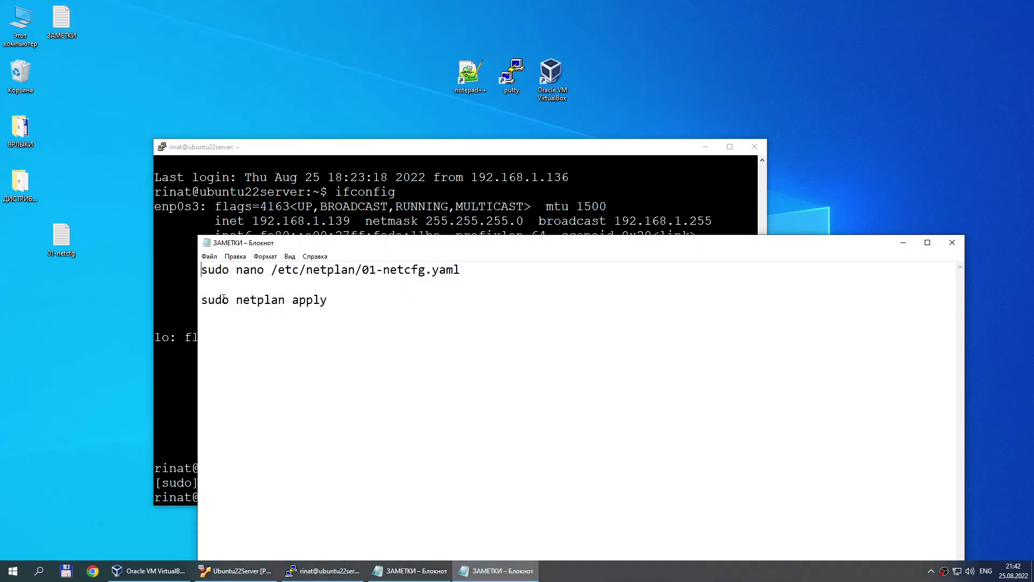
{"action": "left_click_drag", "start_coordinate": [202, 299], "coordinate": [329, 301]}
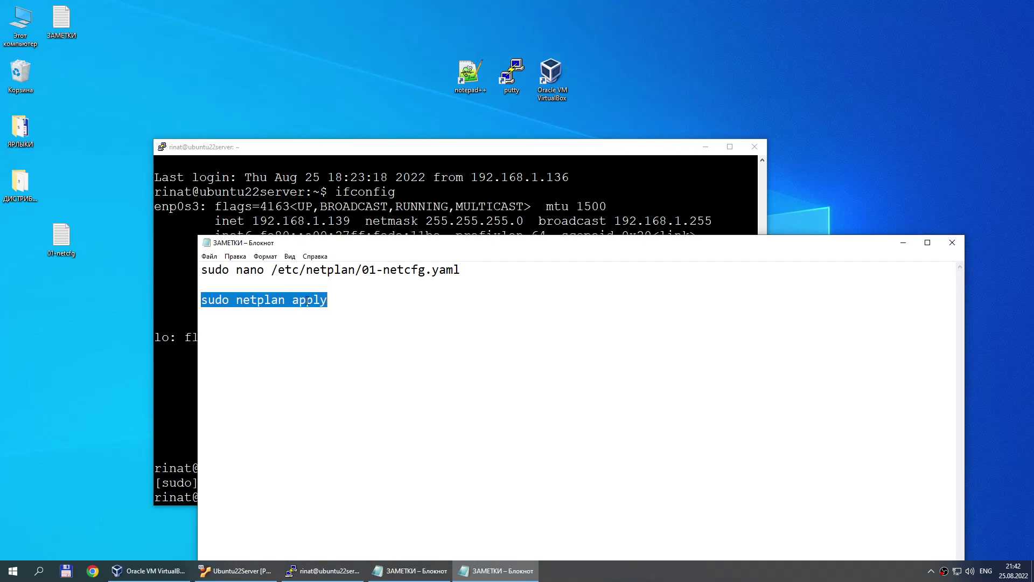
{"action": "right_click", "coordinate": [308, 301]}
{"action": "left_click", "coordinate": [329, 335]}
{"action": "left_click", "coordinate": [952, 243]}
- Paste and run sudo netplan apply at the server prompt
{"action": "right_click", "coordinate": [377, 484]}
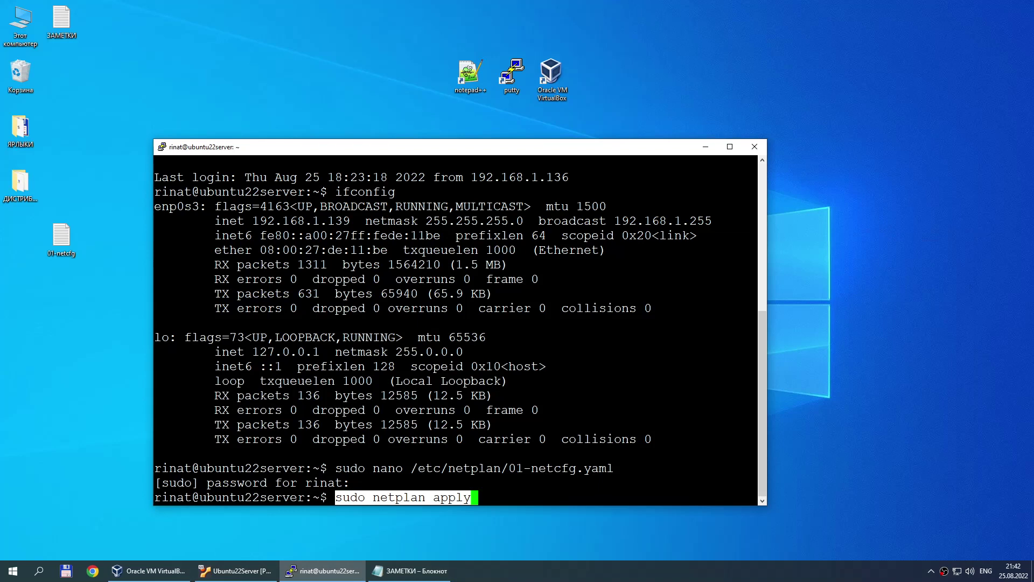
{"action": "key", "text": "End"}
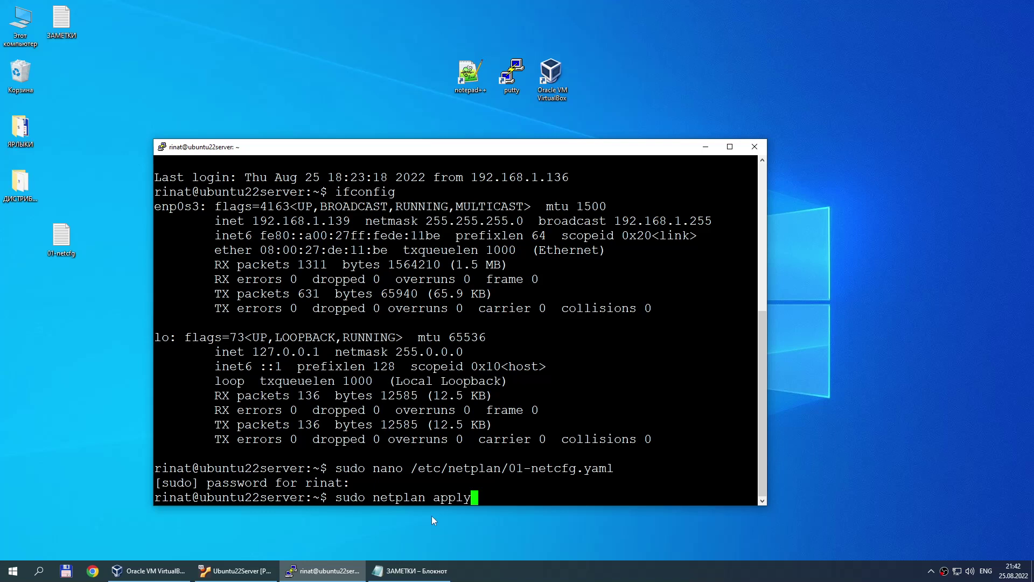
{"action": "left_click_drag", "start_coordinate": [373, 497], "coordinate": [424, 498]}
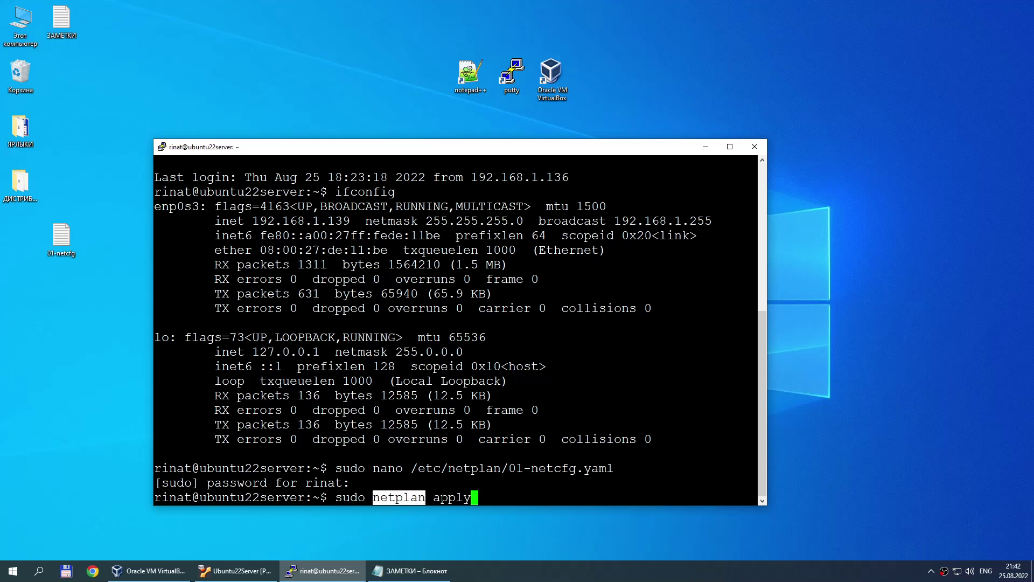
{"action": "key", "text": "End"}
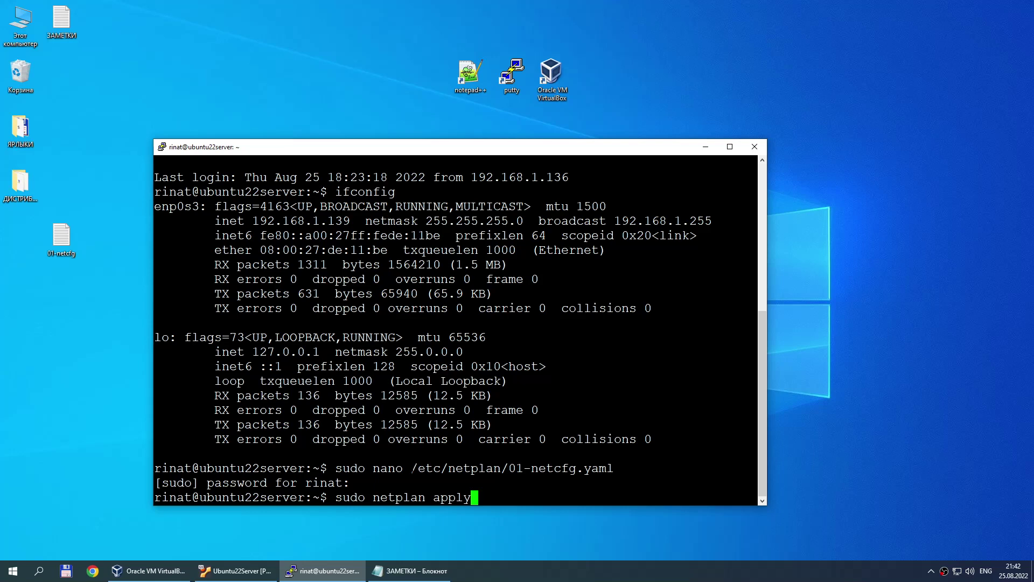
{"action": "left_click_drag", "start_coordinate": [413, 468], "coordinate": [610, 468]}
{"action": "key", "text": "End"}
{"action": "key", "text": "Return"}
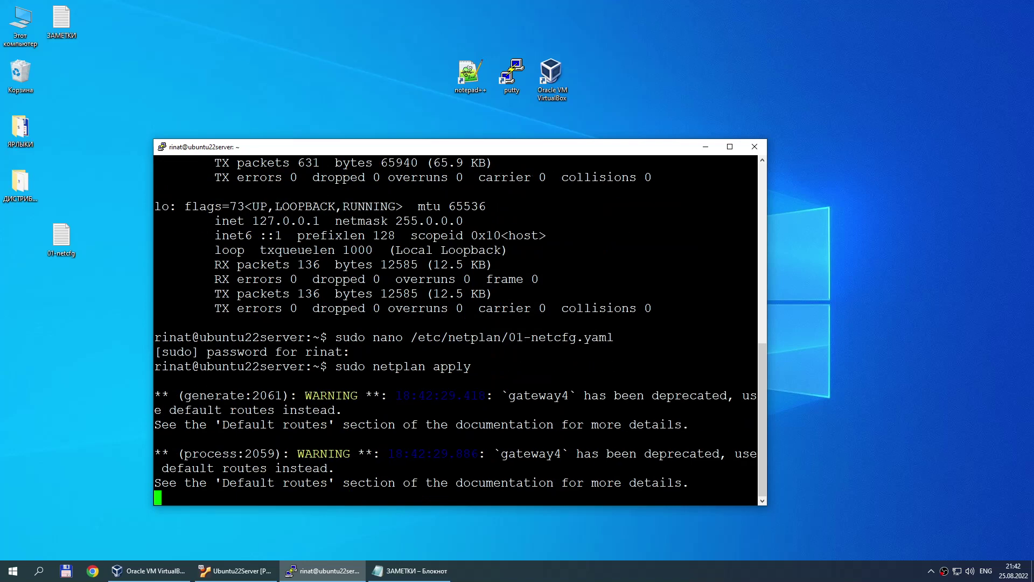
- Scroll through the output and highlight the current IP 192.168.1.139
{"action": "scroll", "coordinate": [455, 330], "scroll_direction": "up", "scroll_amount": 8}
{"action": "scroll", "coordinate": [455, 330], "scroll_direction": "down", "scroll_amount": 4}
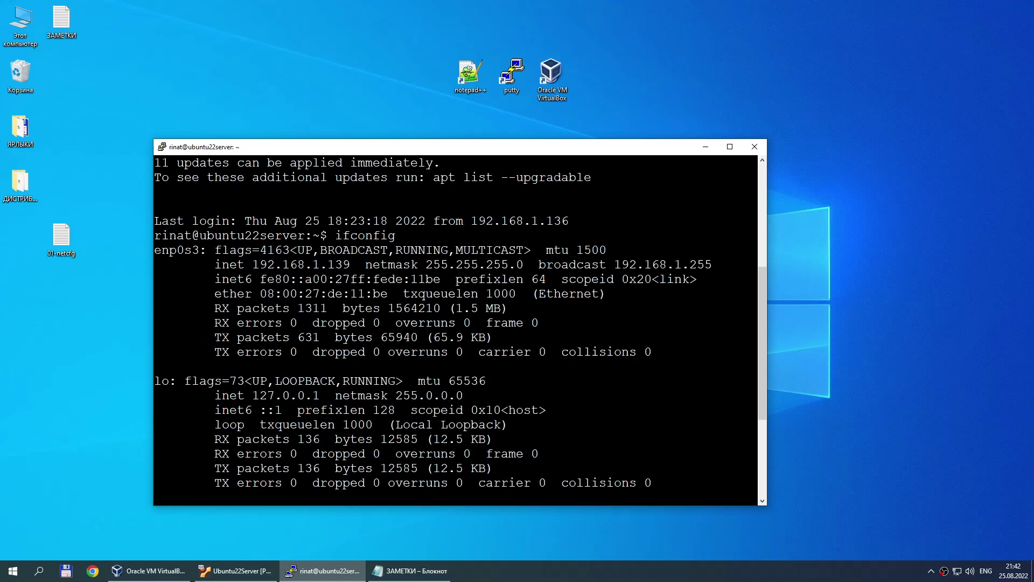
{"action": "left_click_drag", "start_coordinate": [253, 264], "coordinate": [355, 263]}
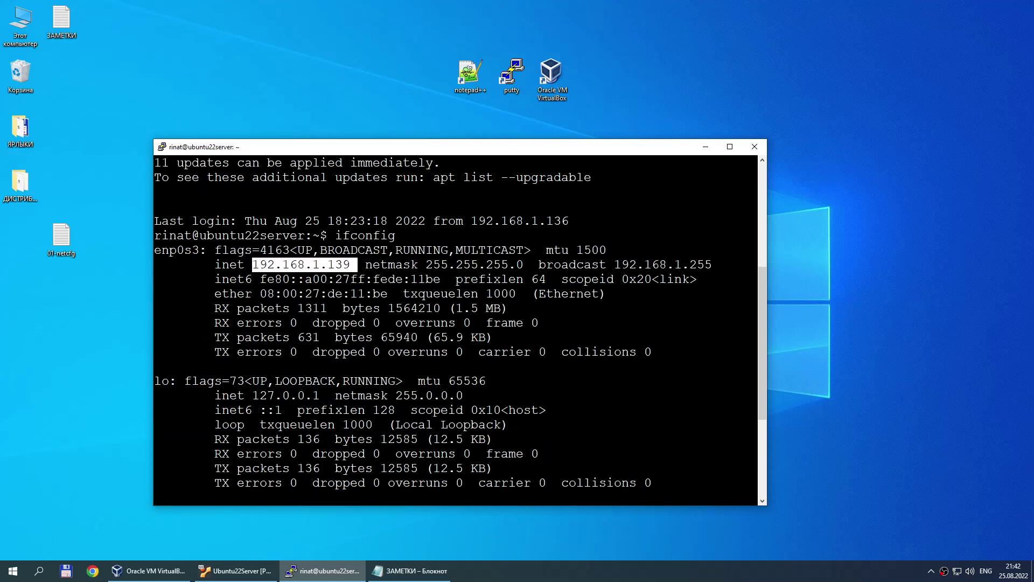
{"action": "scroll", "coordinate": [355, 263], "scroll_direction": "down", "scroll_amount": 4}
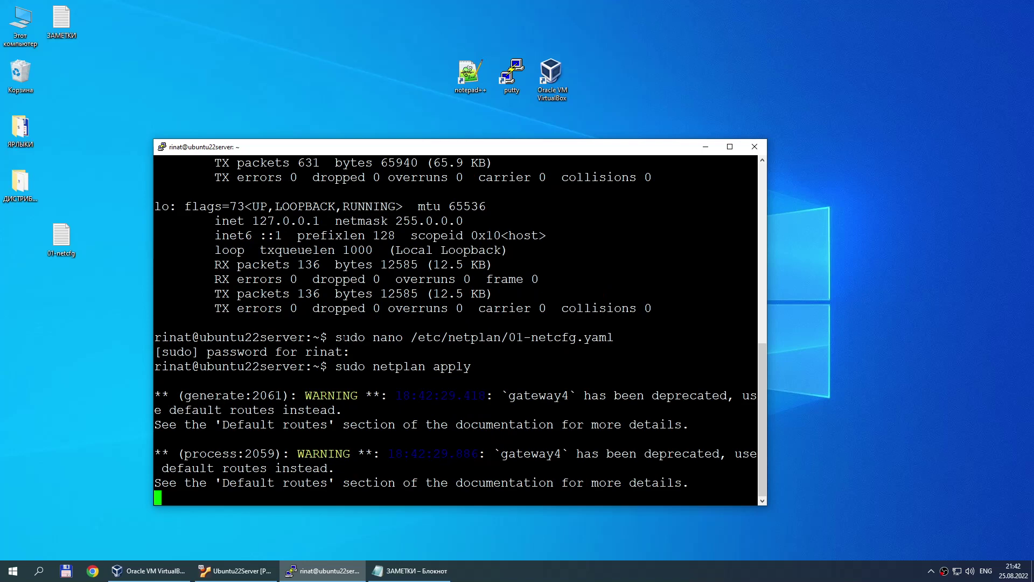
- Close the old SSH session and the notes window, and minimize the VM window
{"action": "left_click", "coordinate": [755, 146]}
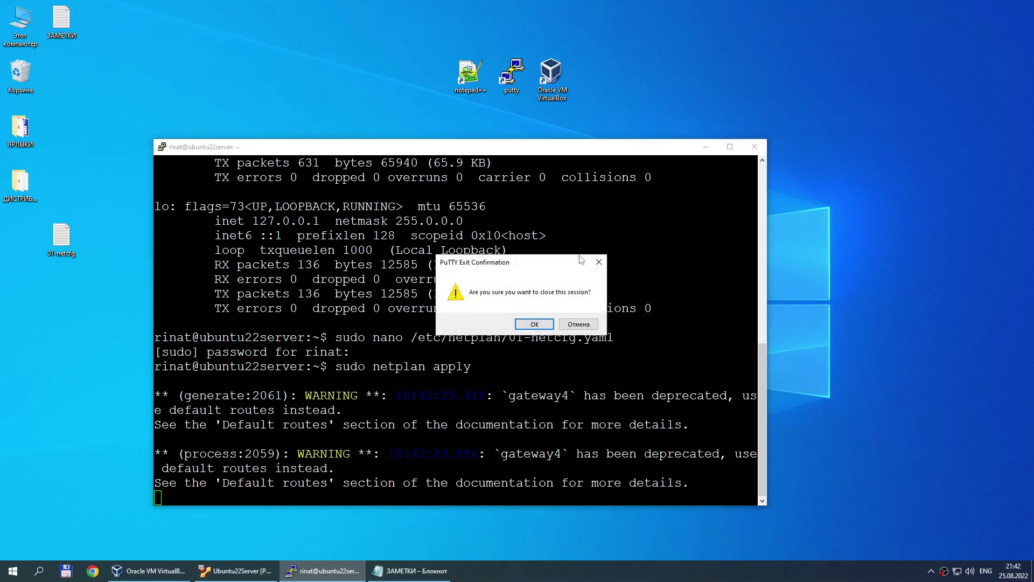
{"action": "left_click", "coordinate": [519, 323]}
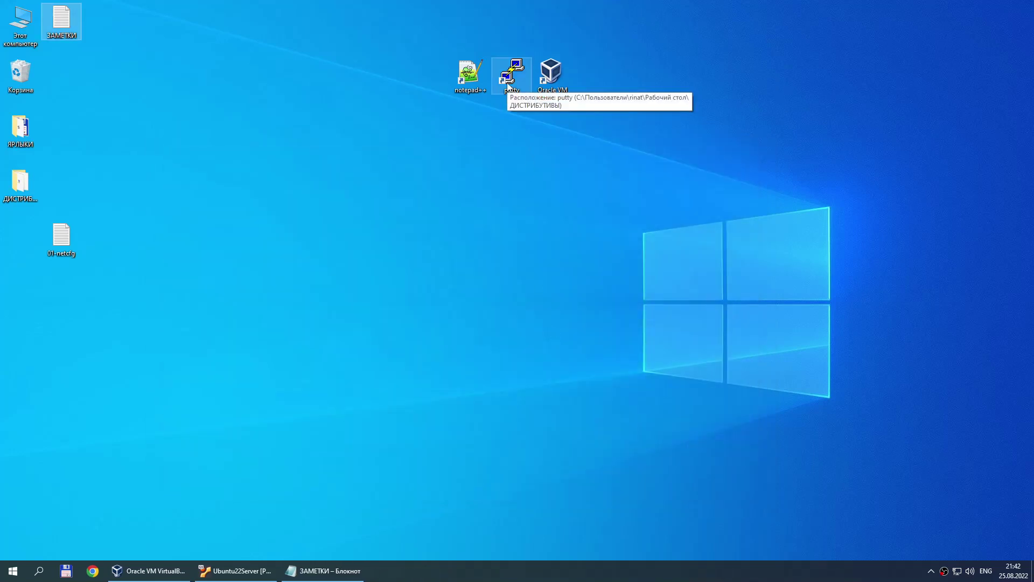
{"action": "left_click", "coordinate": [235, 570]}
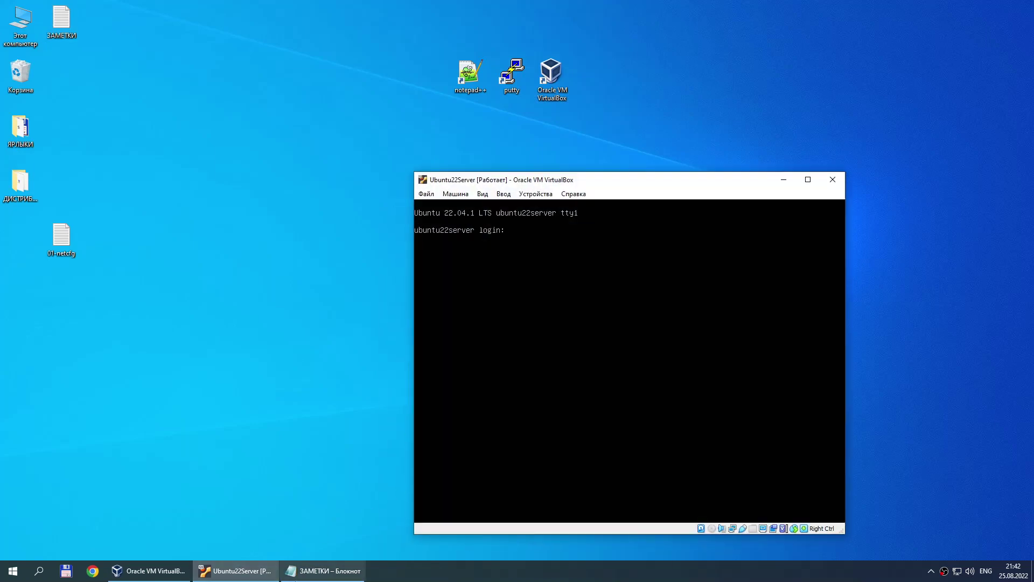
{"action": "key", "text": "alt+Tab"}
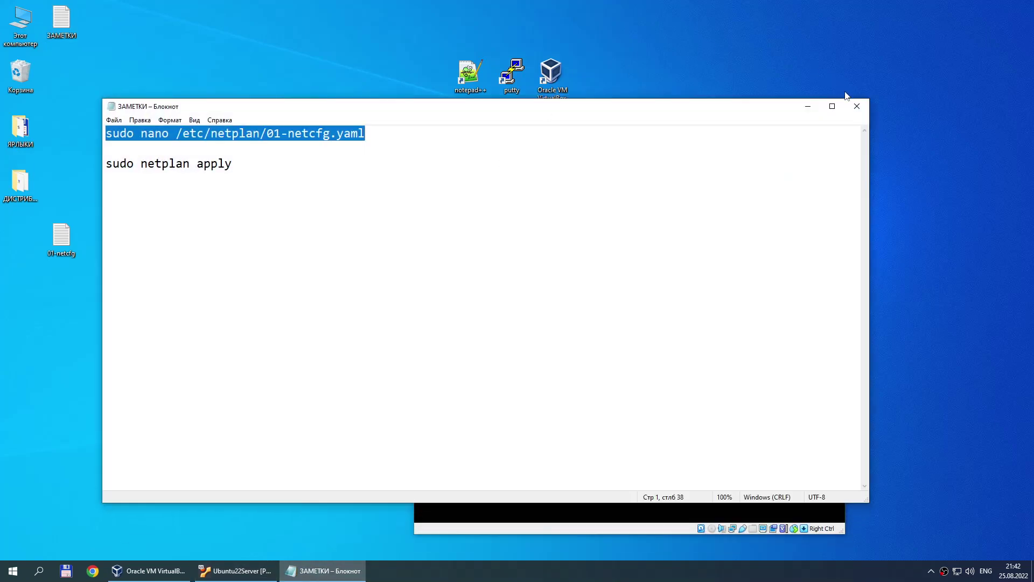
{"action": "left_click", "coordinate": [856, 105]}
{"action": "left_click", "coordinate": [785, 182]}
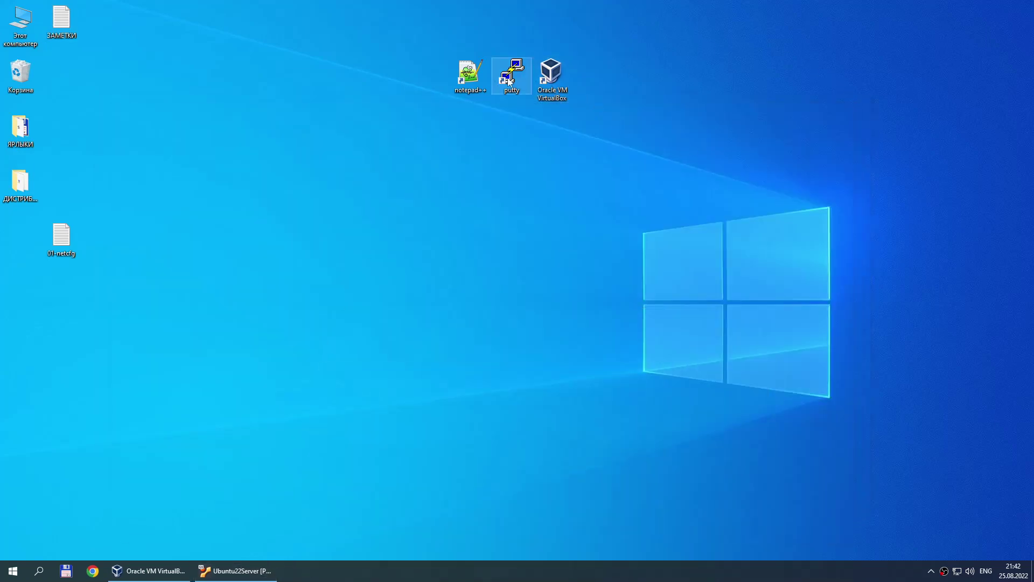
- Load the ubuntu22server PuTTY session, change its host to 192.168.1.50, and save it
{"action": "double_click", "coordinate": [509, 80]}
{"action": "left_click", "coordinate": [496, 313]}
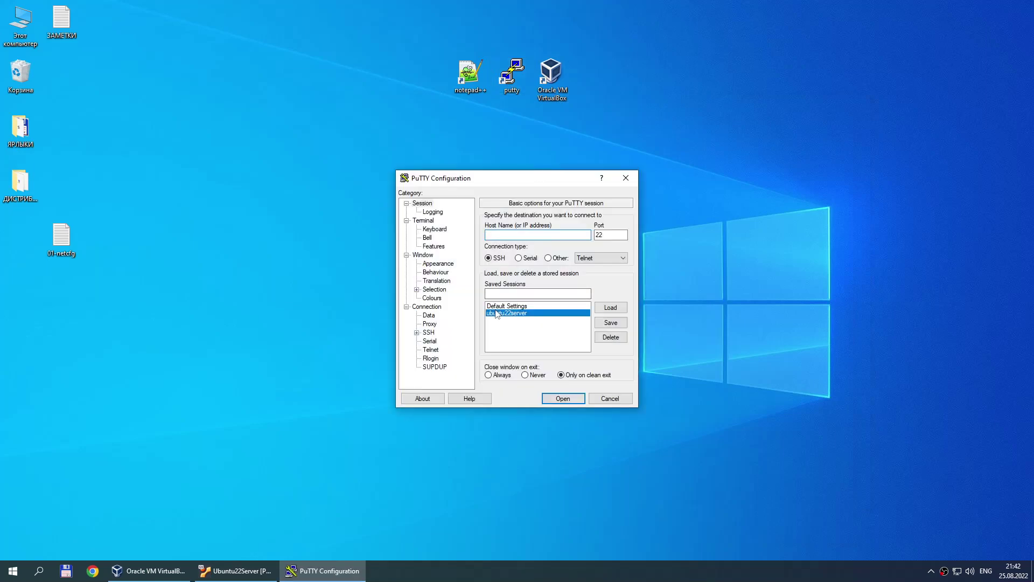
{"action": "left_click", "coordinate": [610, 306]}
{"action": "left_click", "coordinate": [547, 238]}
{"action": "key", "text": "BackSpace"}
{"action": "key", "text": "BackSpace"}
{"action": "key", "text": "BackSpace"}
{"action": "type", "text": "50"}
{"action": "left_click", "coordinate": [609, 325]}
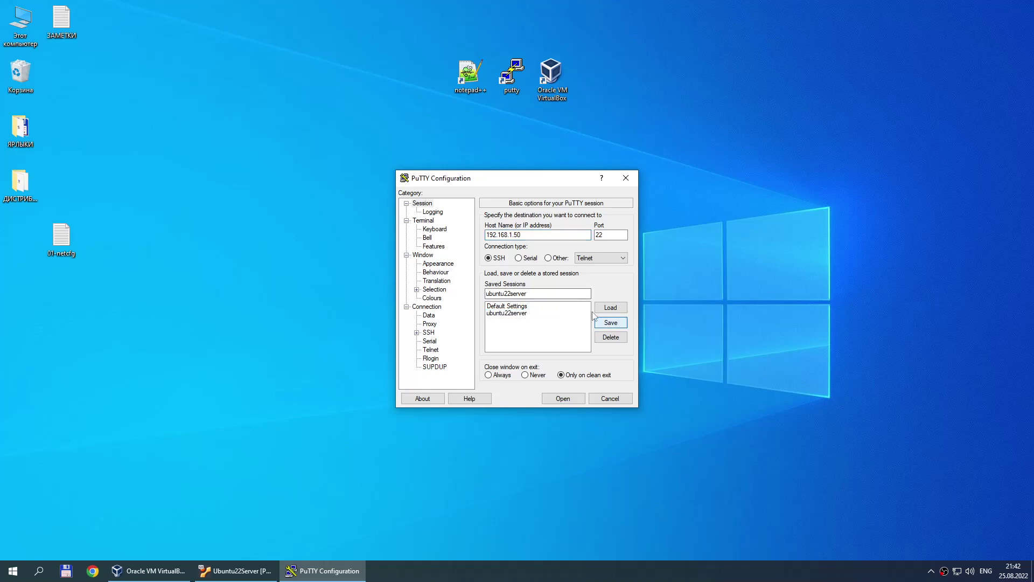
- Connect over SSH, accept the host key, and enter the login user name
{"action": "left_click", "coordinate": [573, 400]}
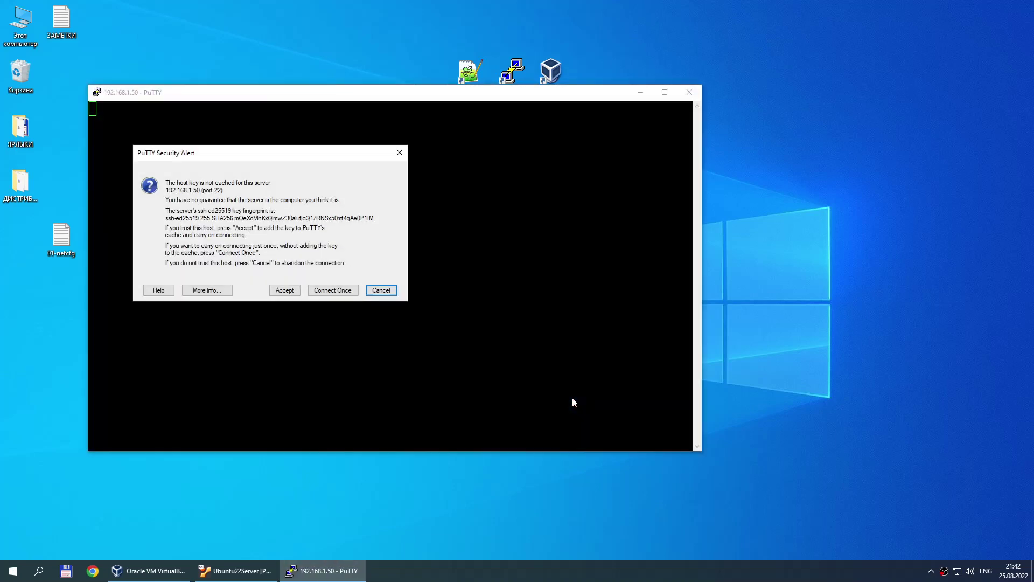
{"action": "left_click", "coordinate": [291, 291]}
{"action": "left_click_drag", "start_coordinate": [272, 99], "coordinate": [390, 174]}
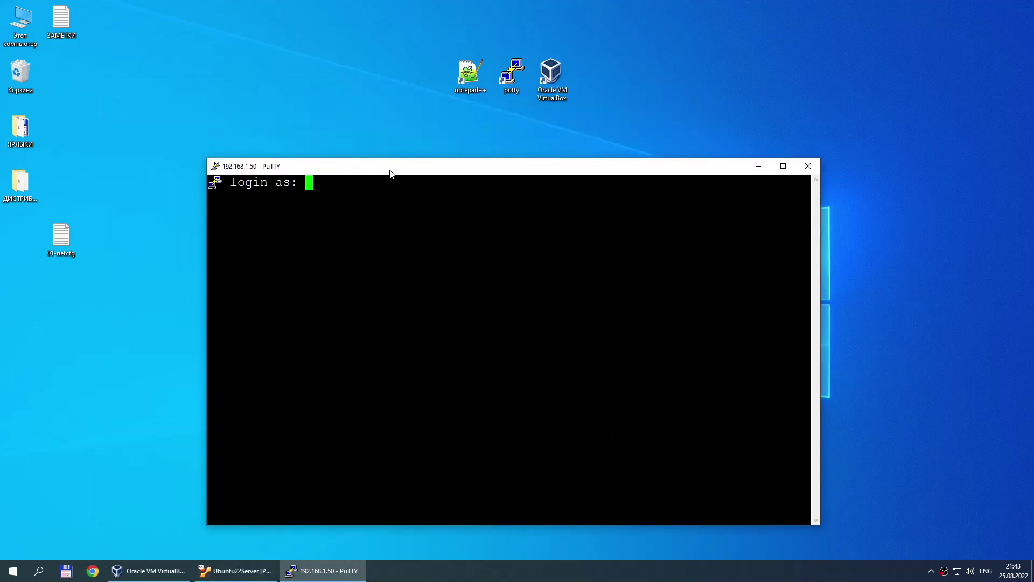
{"action": "type", "text": "rinat"}
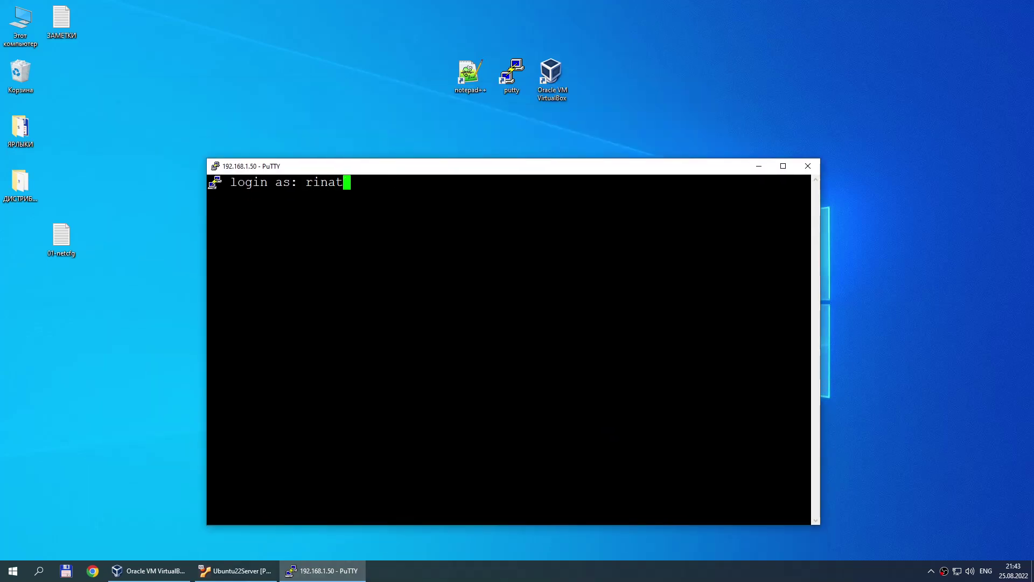
{"action": "key", "text": "Return"}
{"action": "key", "text": "Return"}
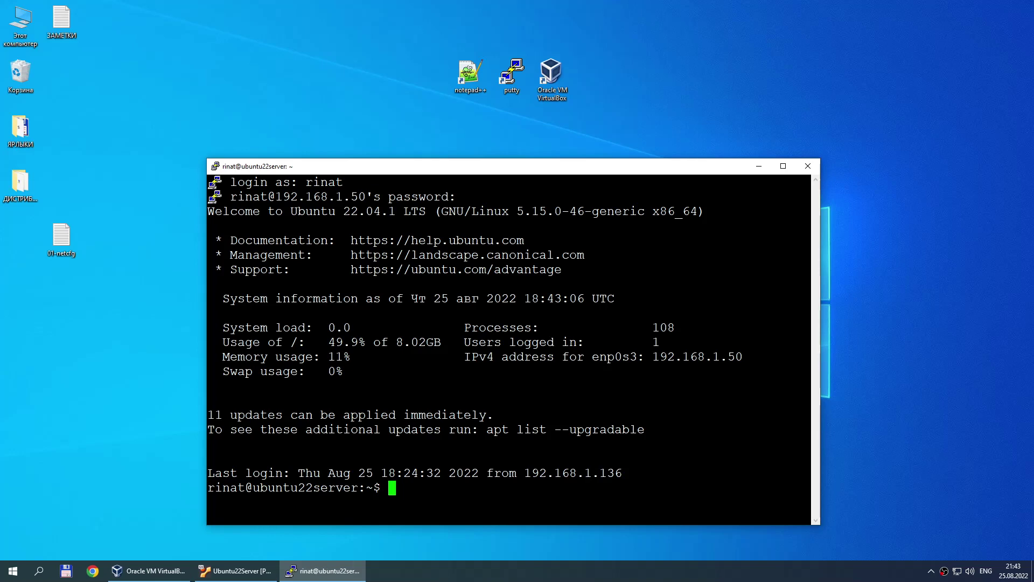
- Run ifconfig and highlight enp0s3's inet address 192.168.1.50
{"action": "left_click_drag", "start_coordinate": [483, 168], "coordinate": [478, 135]}
{"action": "type", "text": "if"}
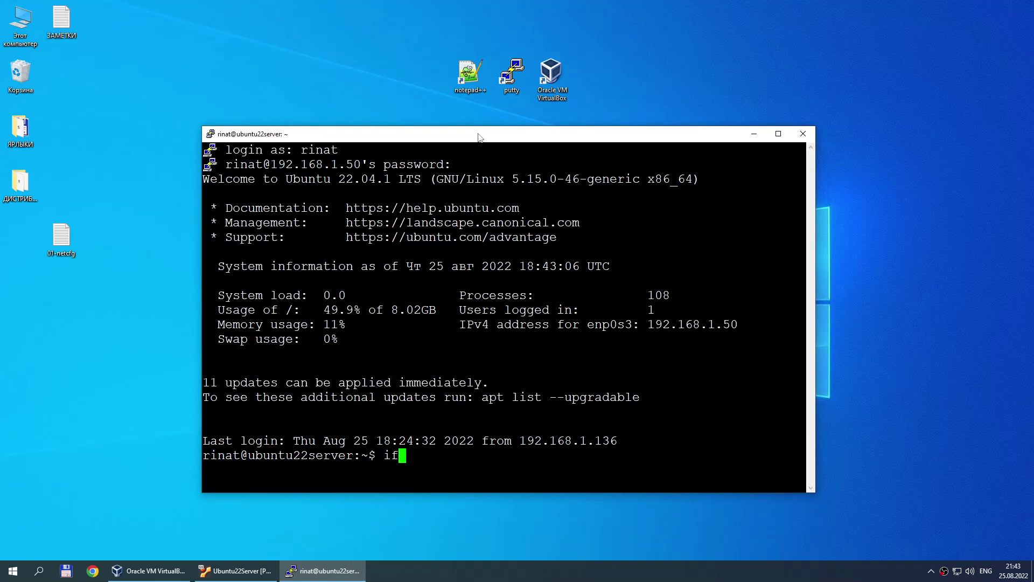
{"action": "type", "text": "config"}
{"action": "key", "text": "Return"}
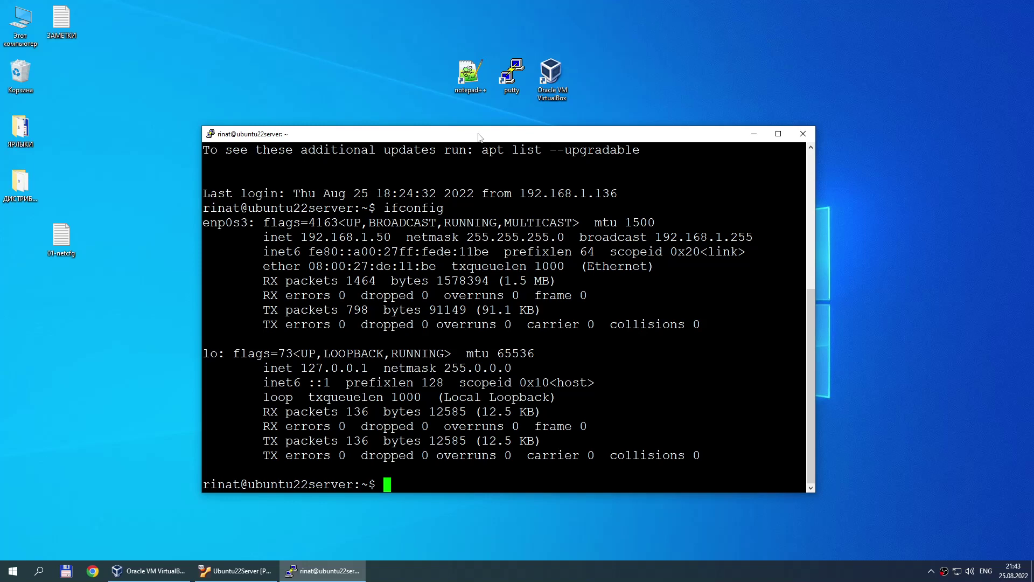
{"action": "left_click_drag", "start_coordinate": [294, 237], "coordinate": [392, 237]}
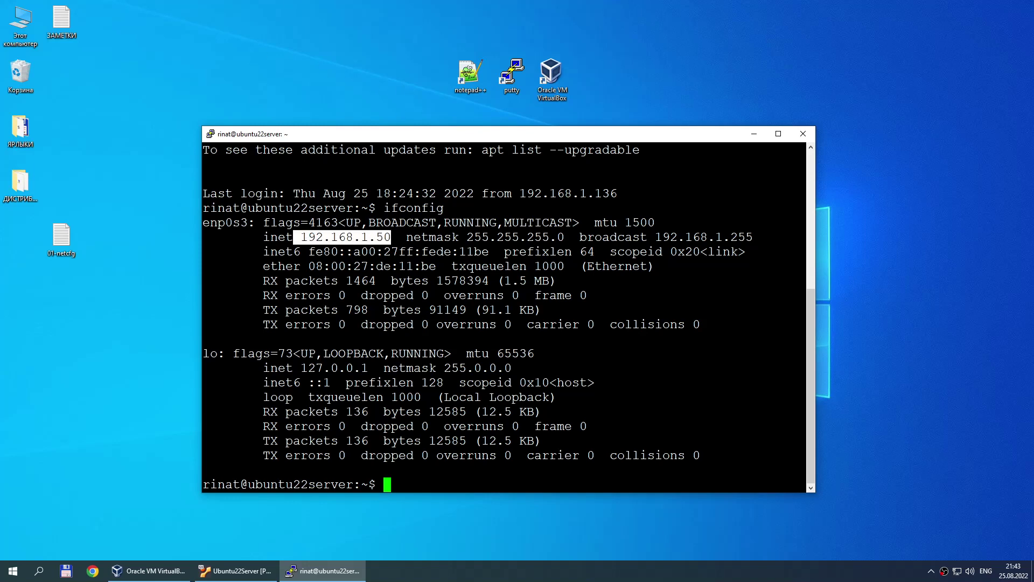
- Check the VM console, re-highlight 192.168.1.50 in PuTTY, then bring the console forward
{"action": "left_click", "coordinate": [237, 570]}
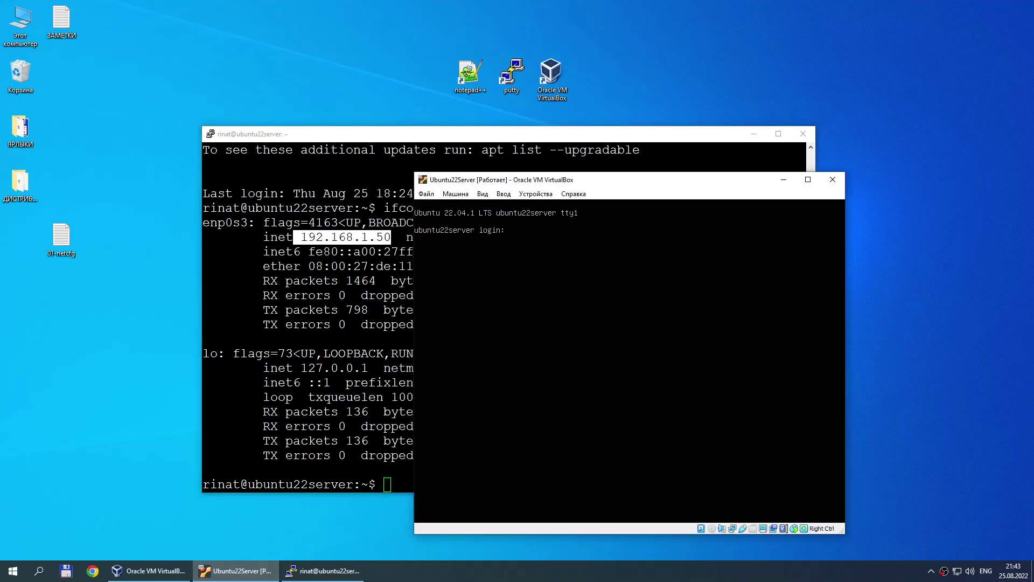
{"action": "left_click", "coordinate": [785, 181]}
{"action": "left_click", "coordinate": [432, 309]}
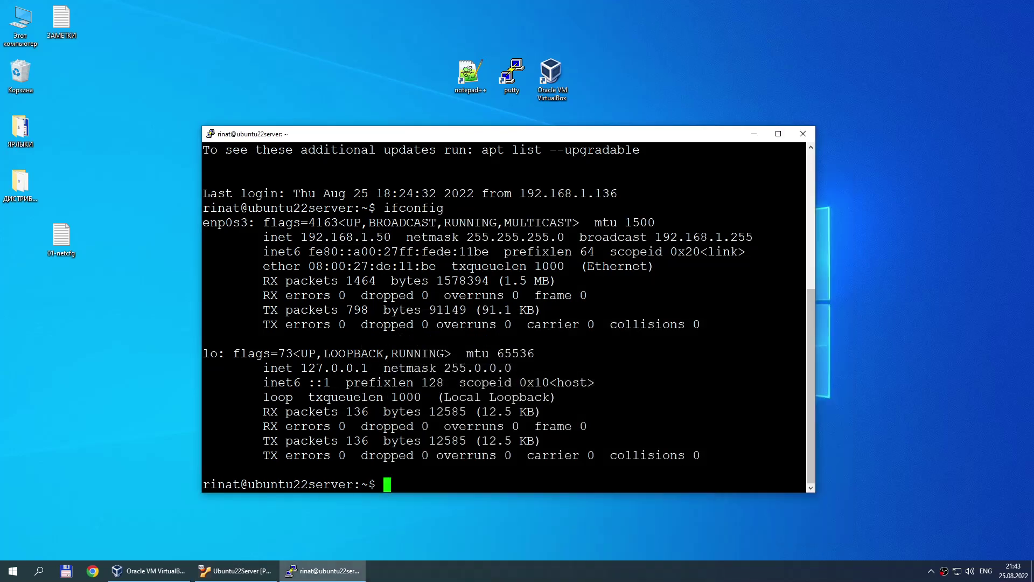
{"action": "left_click_drag", "start_coordinate": [301, 237], "coordinate": [391, 237]}
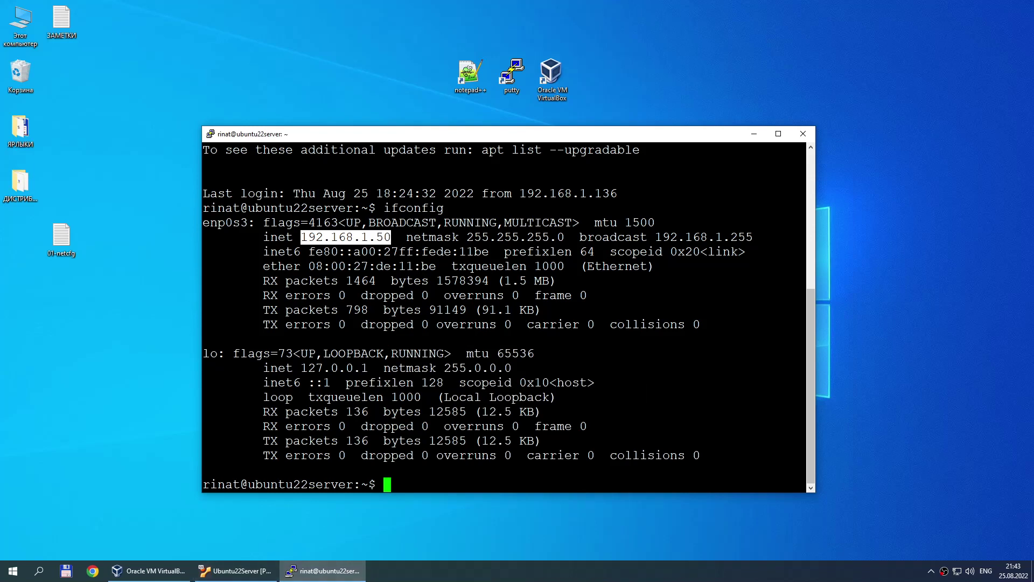
{"action": "left_click", "coordinate": [234, 571]}
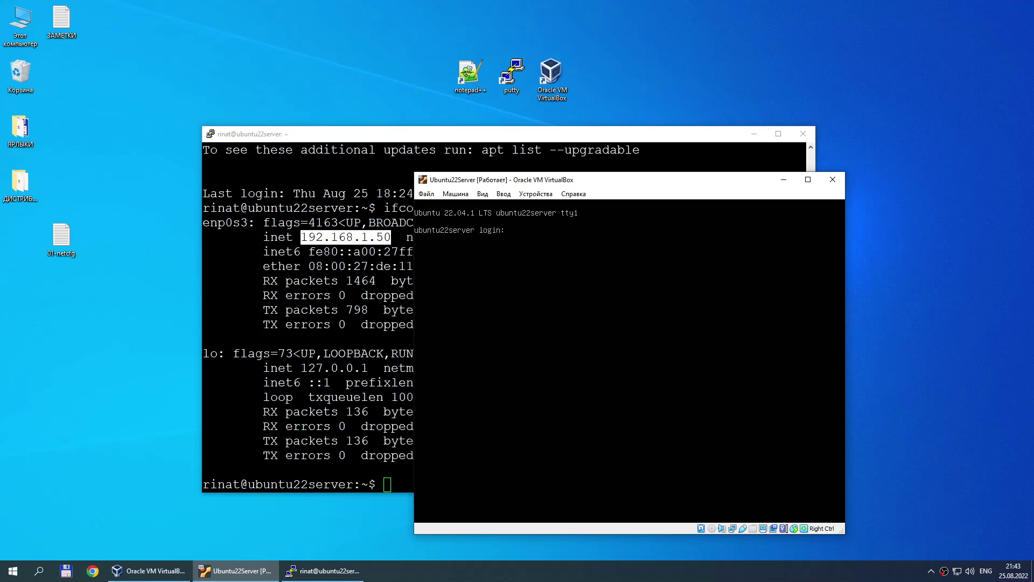
- Open 01-netcfg in Notepad, highlight the static address 192.168.1.50, and close it
{"action": "left_click", "coordinate": [490, 132]}
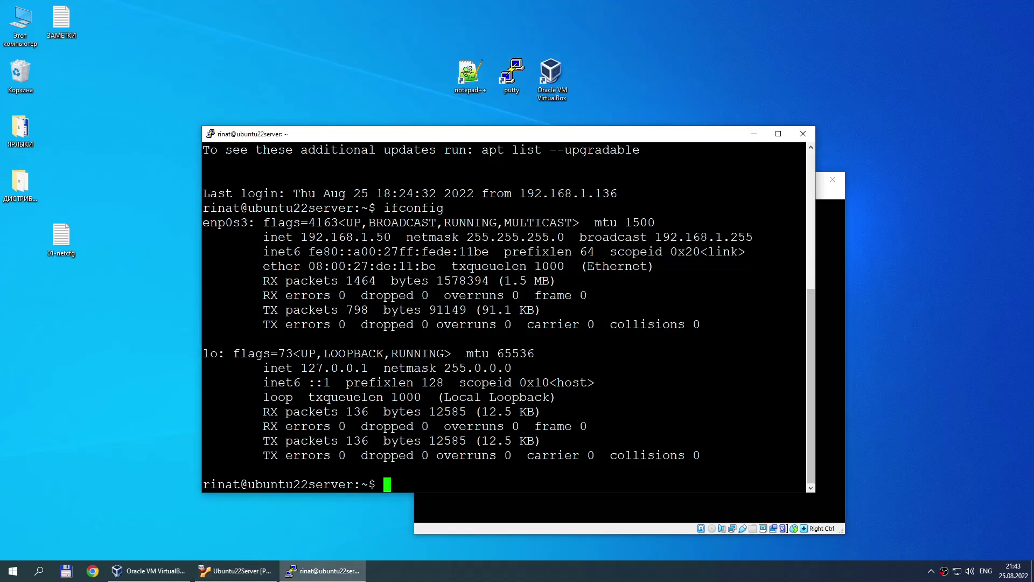
{"action": "double_click", "coordinate": [68, 251]}
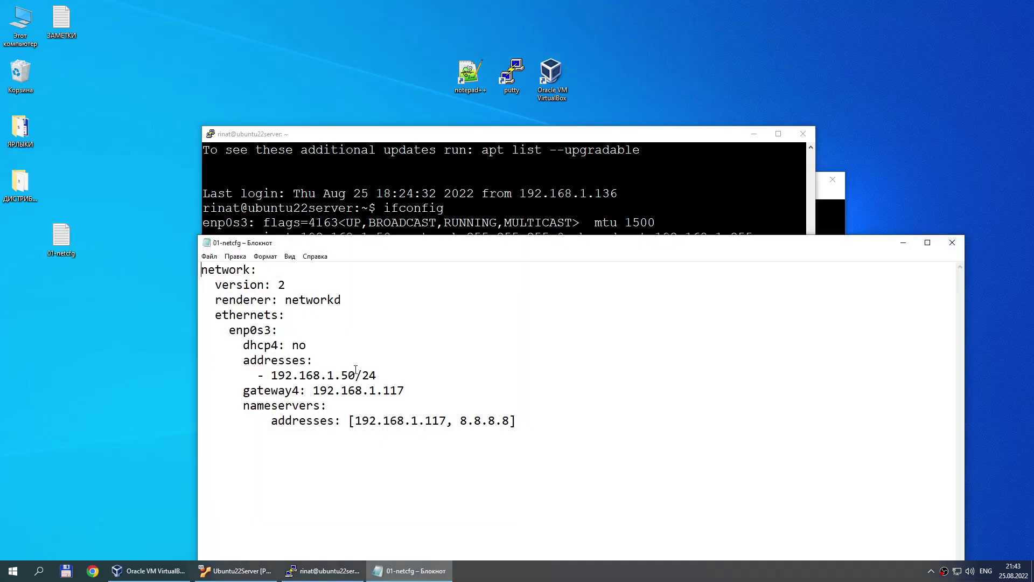
{"action": "left_click_drag", "start_coordinate": [532, 429], "coordinate": [189, 263]}
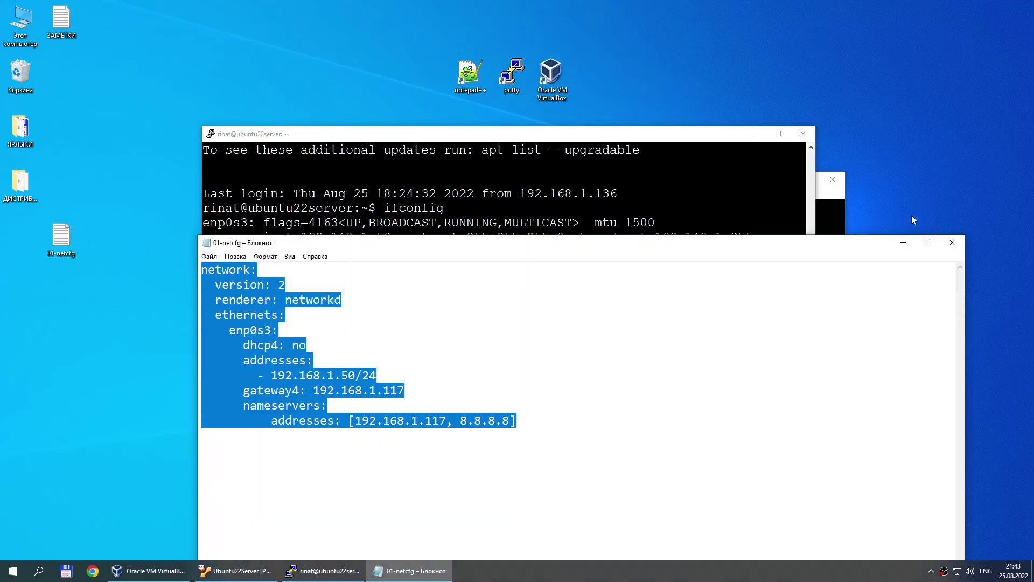
{"action": "left_click", "coordinate": [423, 351]}
{"action": "left_click_drag", "start_coordinate": [271, 375], "coordinate": [355, 375]}
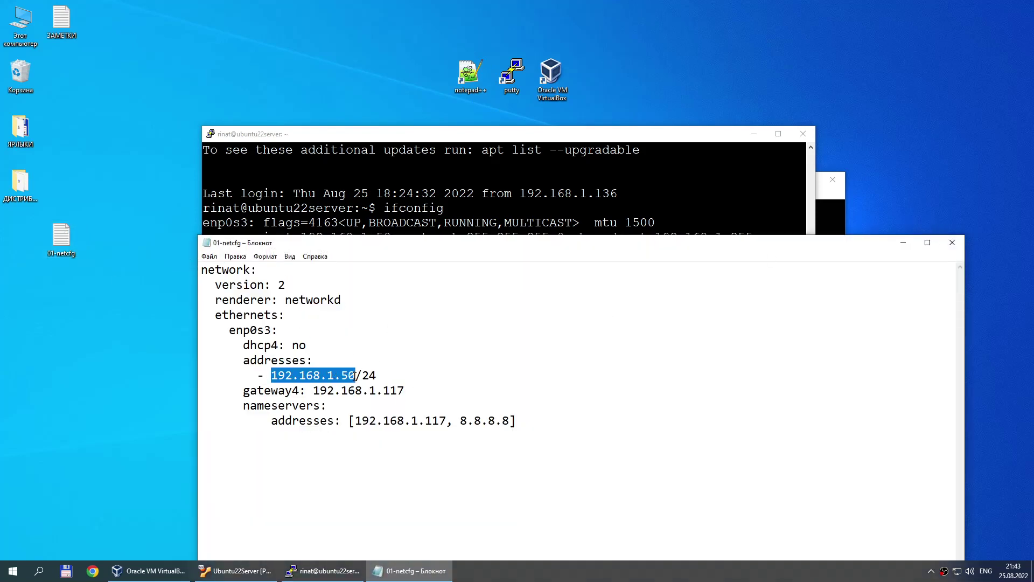
{"action": "left_click", "coordinate": [952, 243]}
- Highlight inet 192.168.1.50 in the terminal and start closing the PuTTY session
{"action": "left_click_drag", "start_coordinate": [442, 140], "coordinate": [421, 107]}
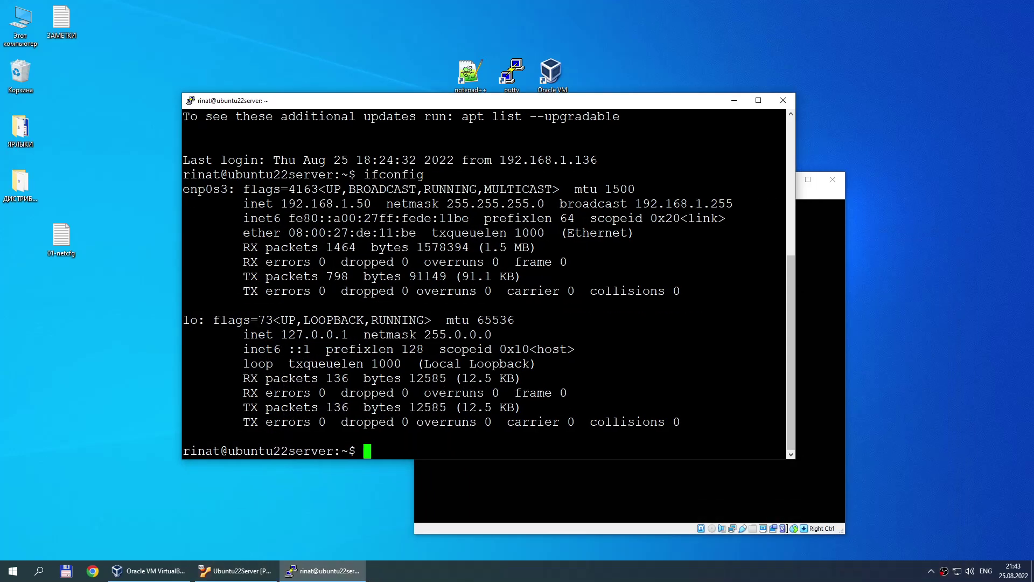
{"action": "left_click_drag", "start_coordinate": [282, 203], "coordinate": [372, 203]}
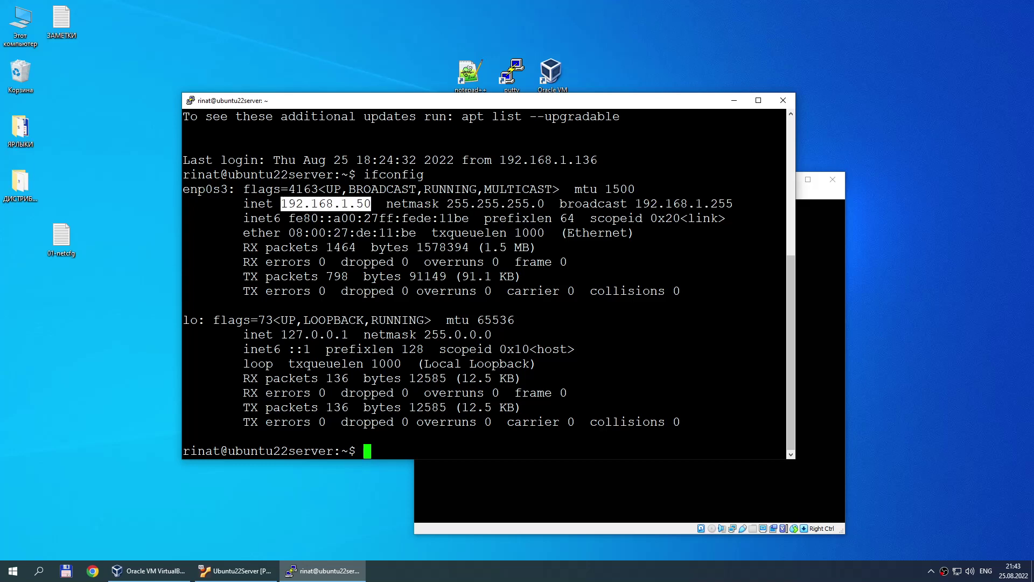
{"action": "left_click", "coordinate": [781, 101]}
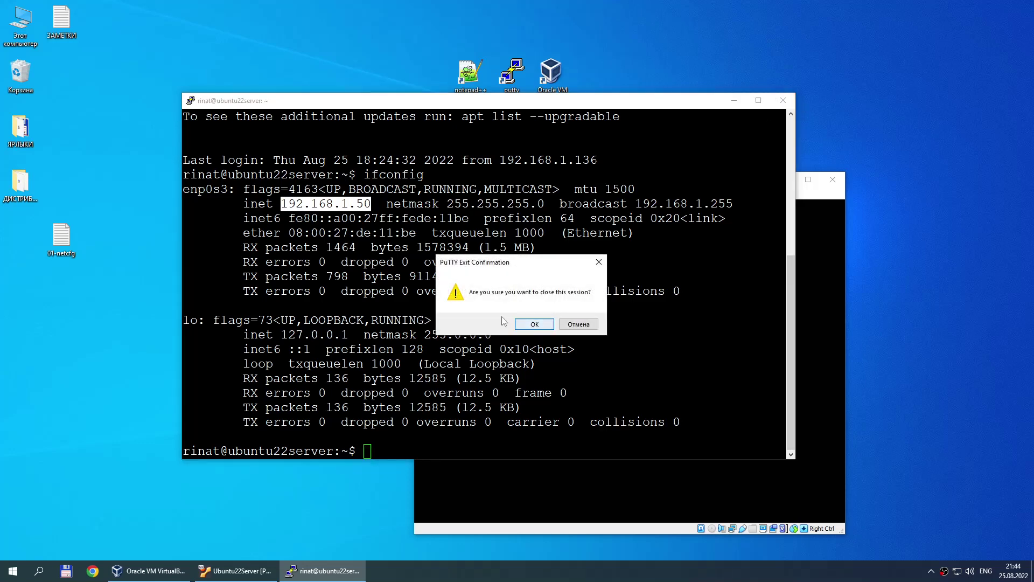
- Confirm ending the SSH session and arrange the VM console and VirtualBox Manager windows
{"action": "left_click", "coordinate": [518, 323]}
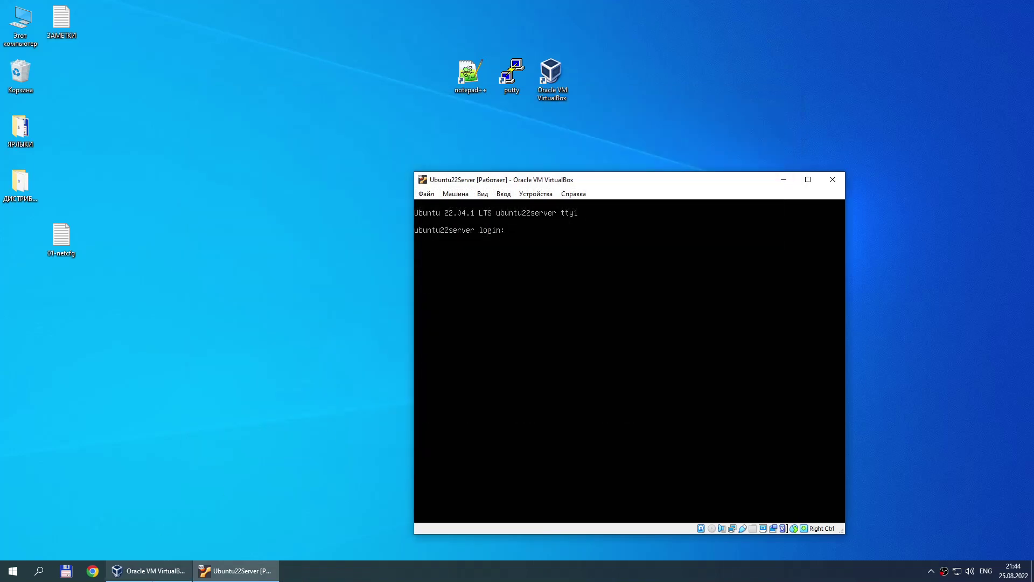
{"action": "left_click", "coordinate": [148, 571]}
{"action": "left_click", "coordinate": [538, 377]}
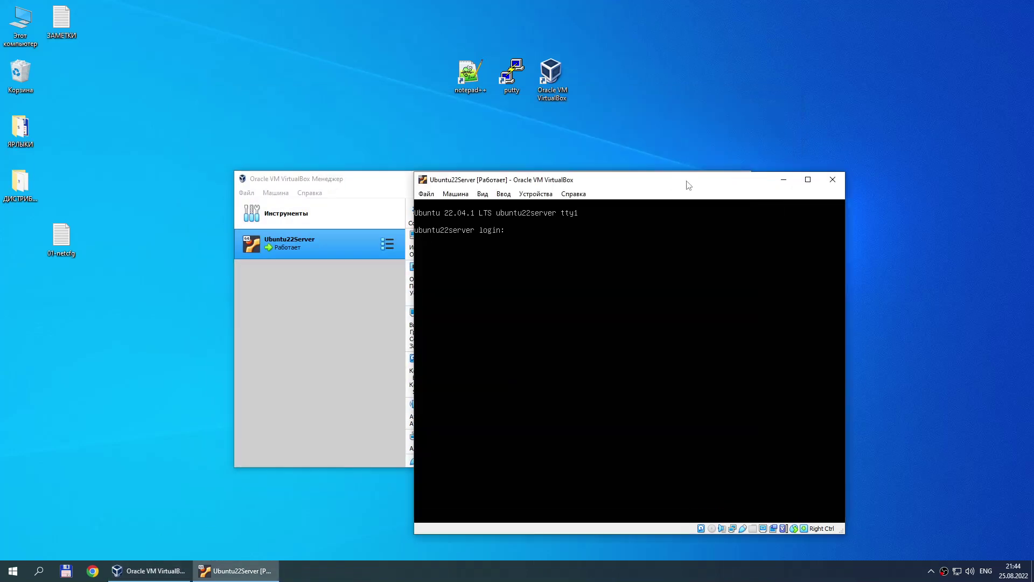
{"action": "left_click_drag", "start_coordinate": [680, 185], "coordinate": [734, 199]}
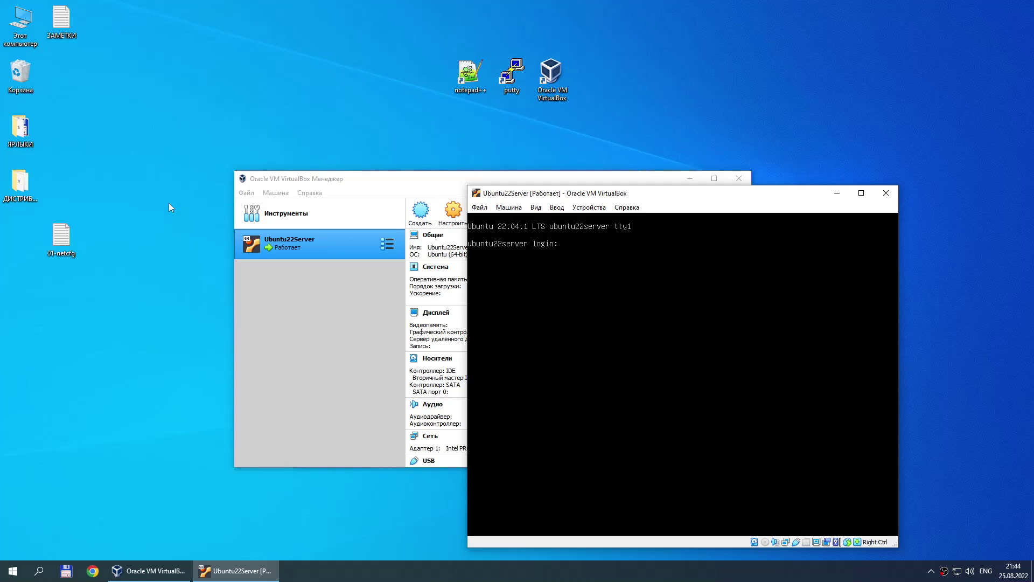
{"action": "left_click_drag", "start_coordinate": [61, 236], "coordinate": [21, 227]}
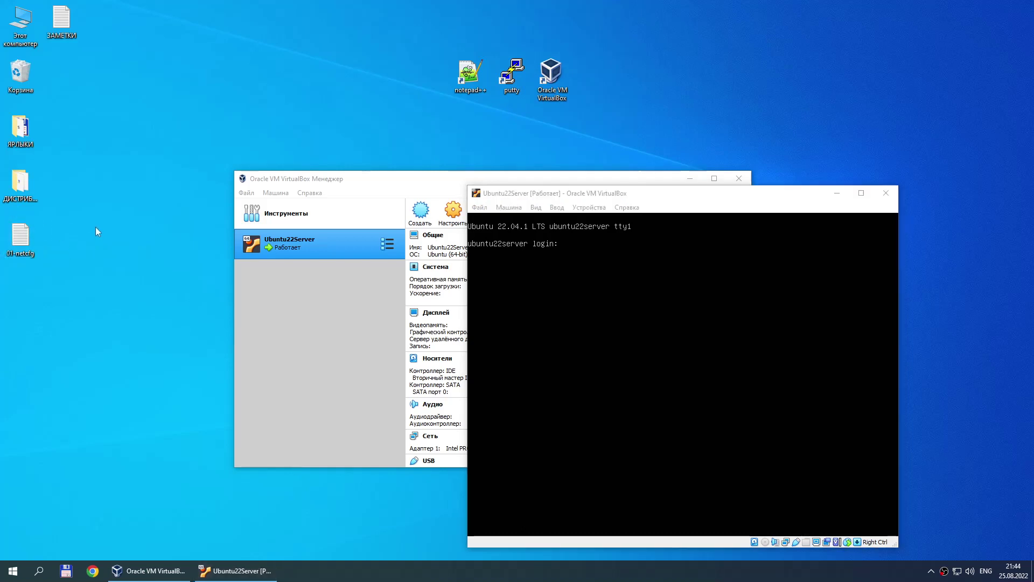
{"action": "double_click", "coordinate": [61, 41]}
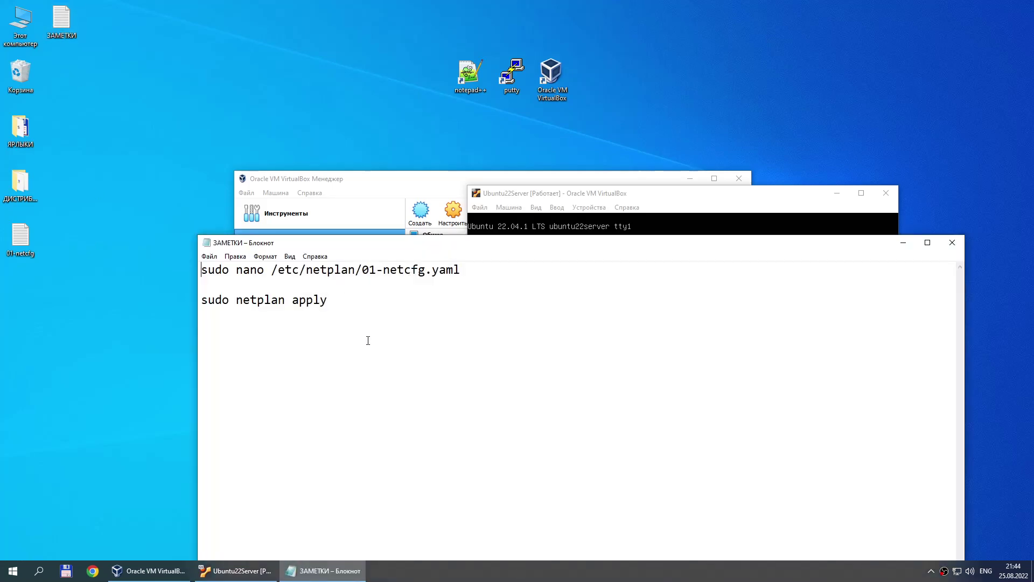
{"action": "left_click", "coordinate": [951, 243]}
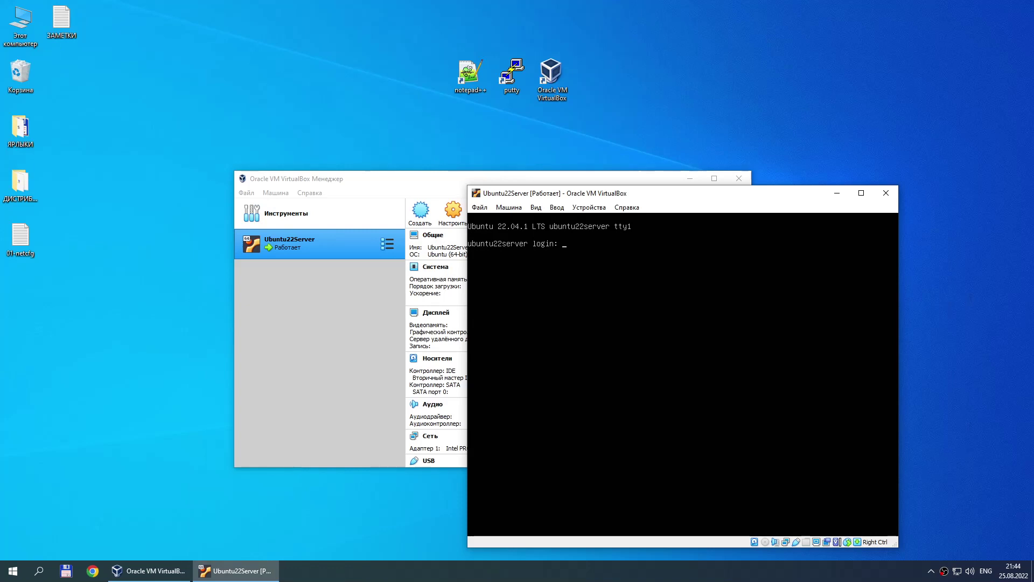
{"action": "left_click_drag", "start_coordinate": [693, 197], "coordinate": [588, 158]}
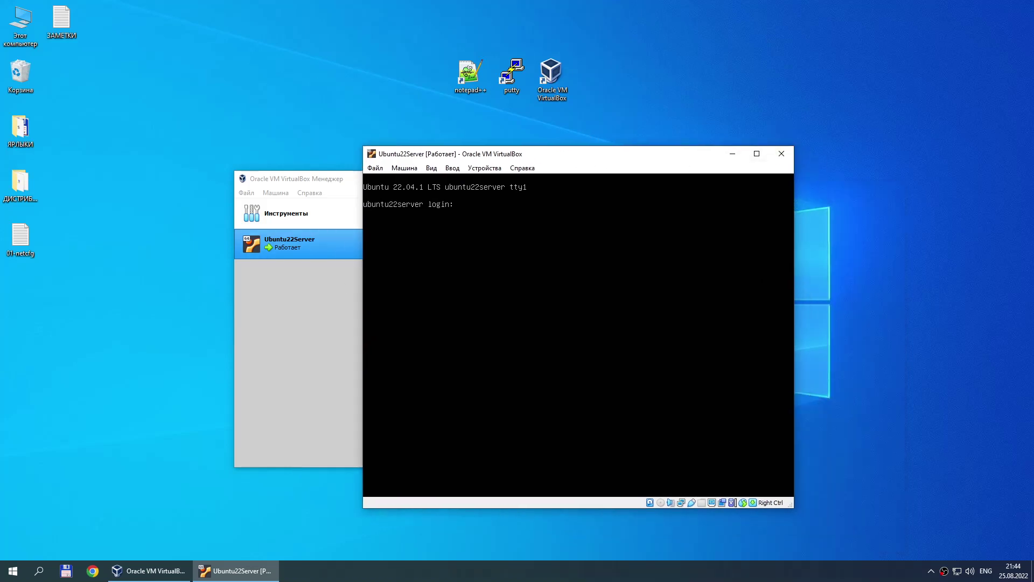
- Close the Ubuntu22Server VM window choosing Power off the machine
{"action": "left_click", "coordinate": [782, 155]}
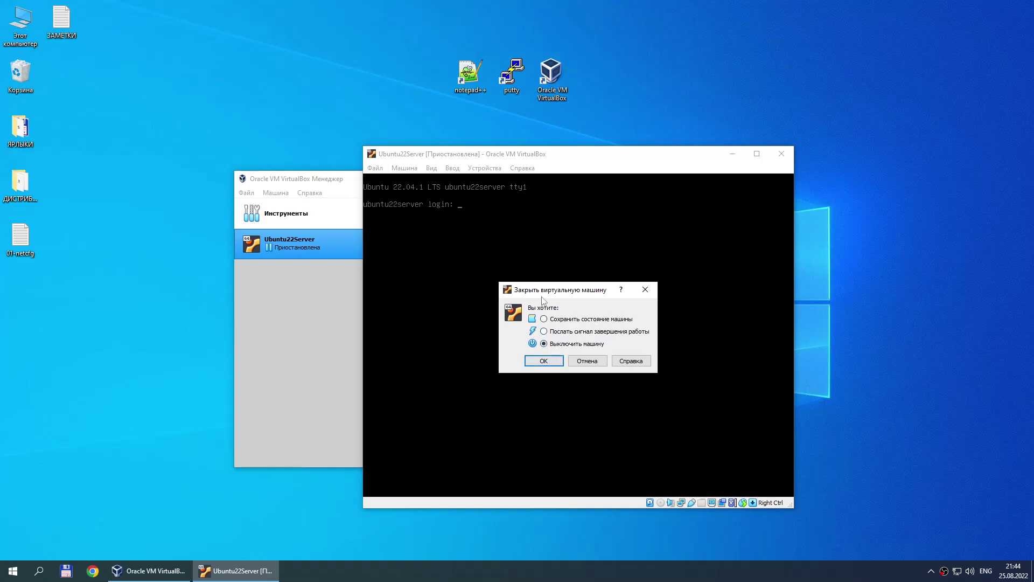
{"action": "left_click", "coordinate": [543, 361]}
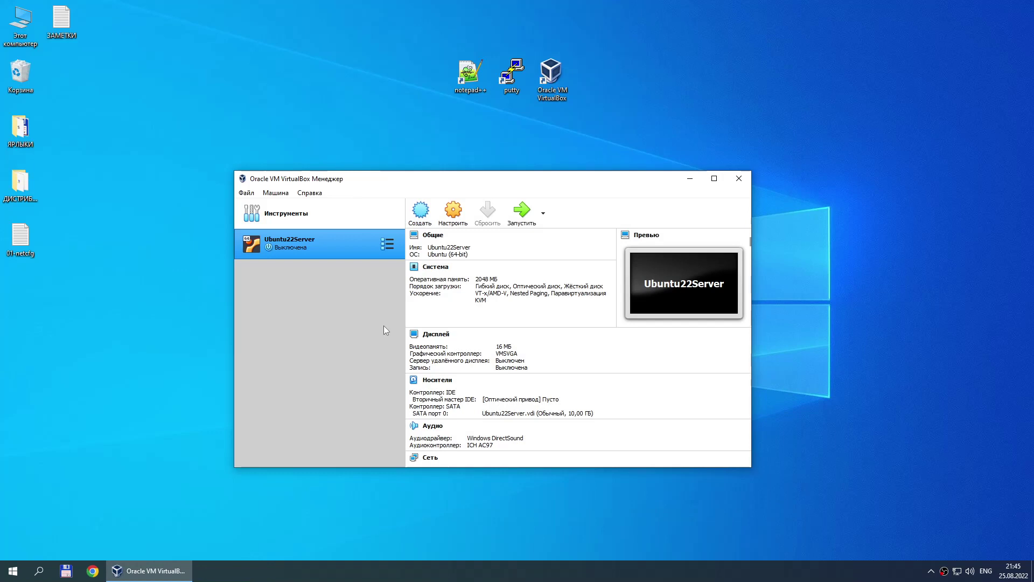
{"action": "left_click_drag", "start_coordinate": [434, 175], "coordinate": [477, 192]}
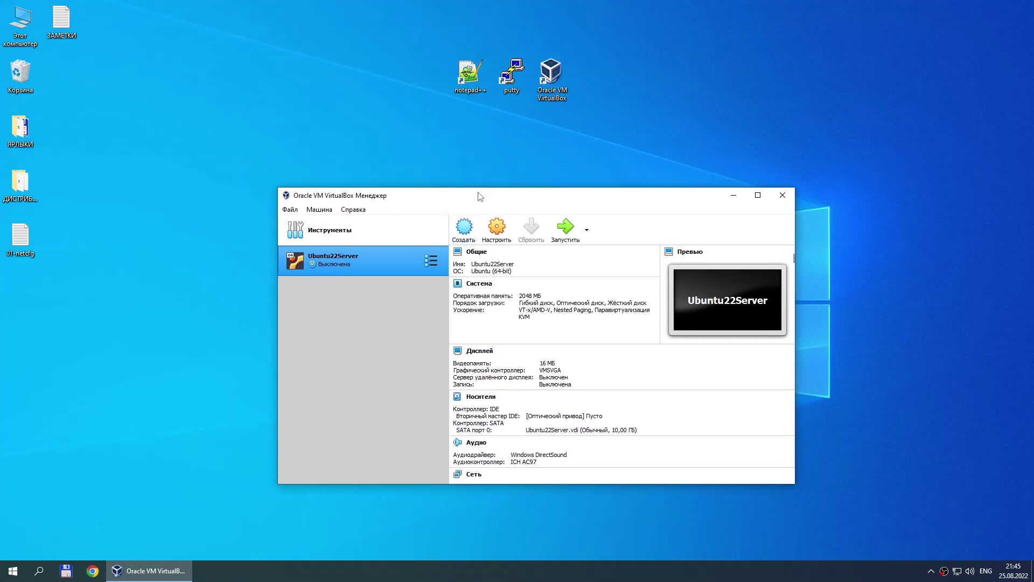